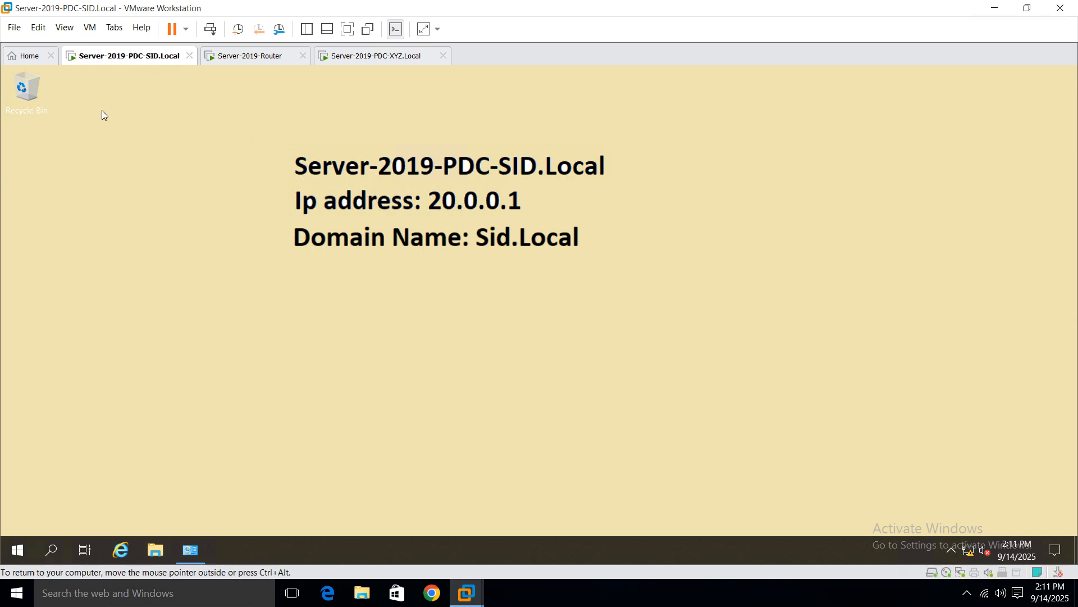
Step: Look over the XYZ and SID domain controller virtual machines
{"action": "left_click", "coordinate": [353, 57]}
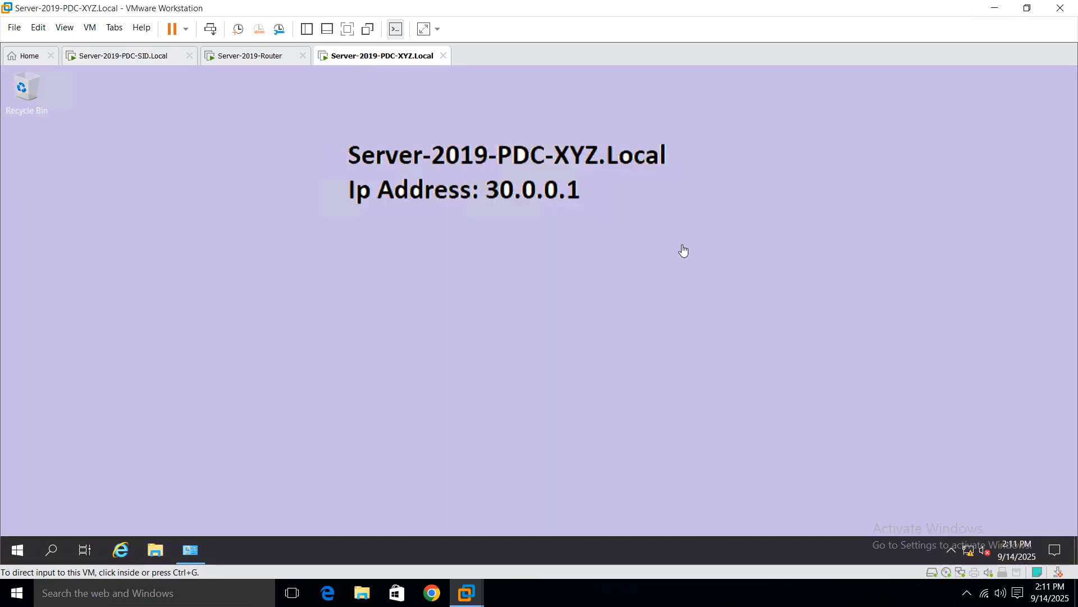
{"action": "left_click", "coordinate": [523, 264]}
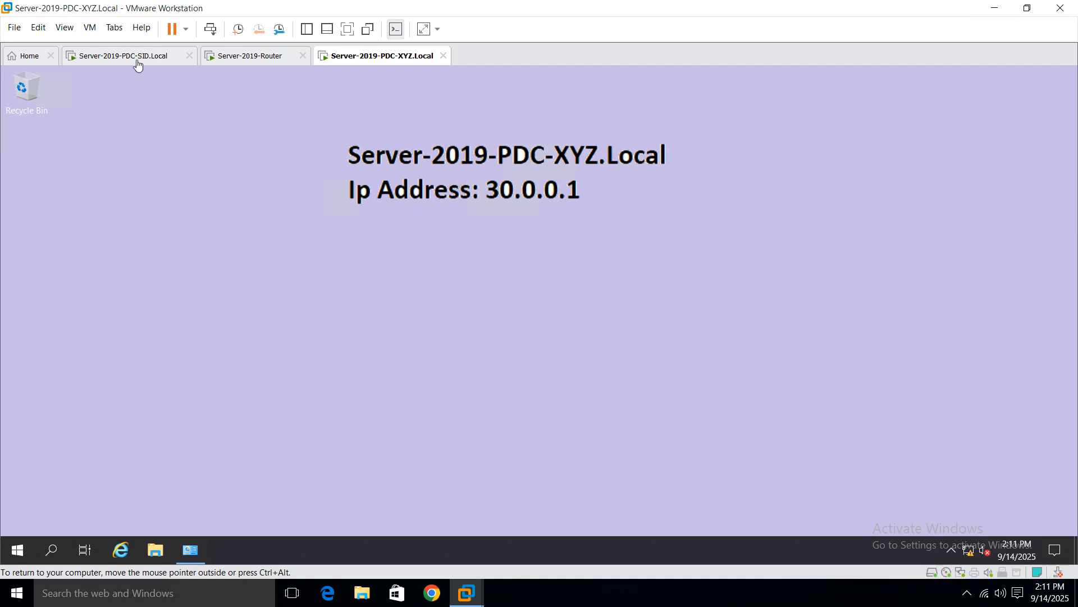
{"action": "left_click", "coordinate": [106, 57]}
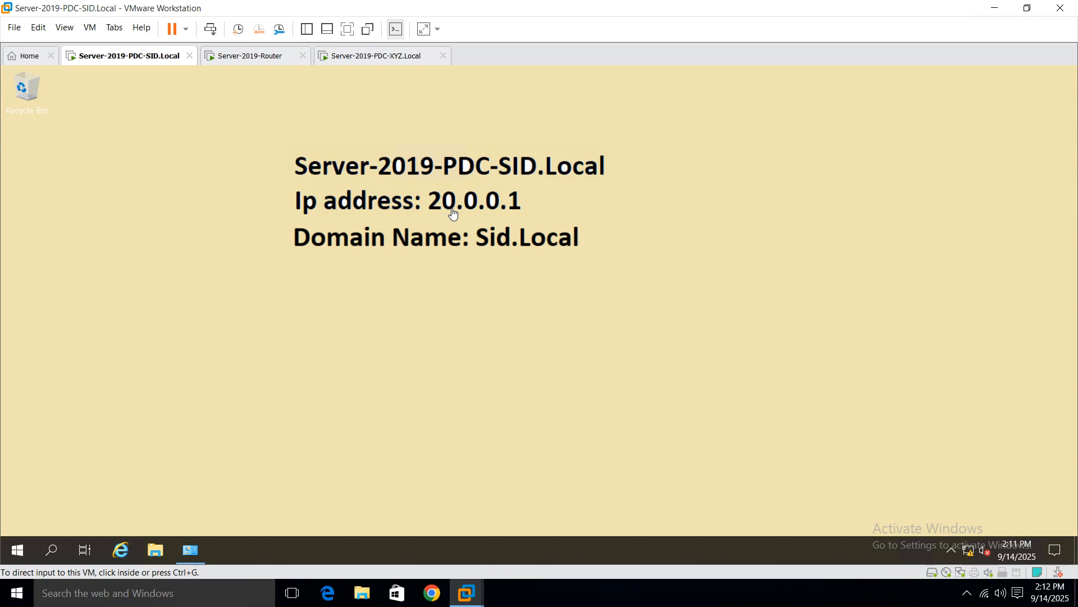
Step: Restore and re-maximize the Remote Desktop window, then switch to the Server-2019-Router VM
{"action": "mouse_move", "coordinate": [637, 8]}
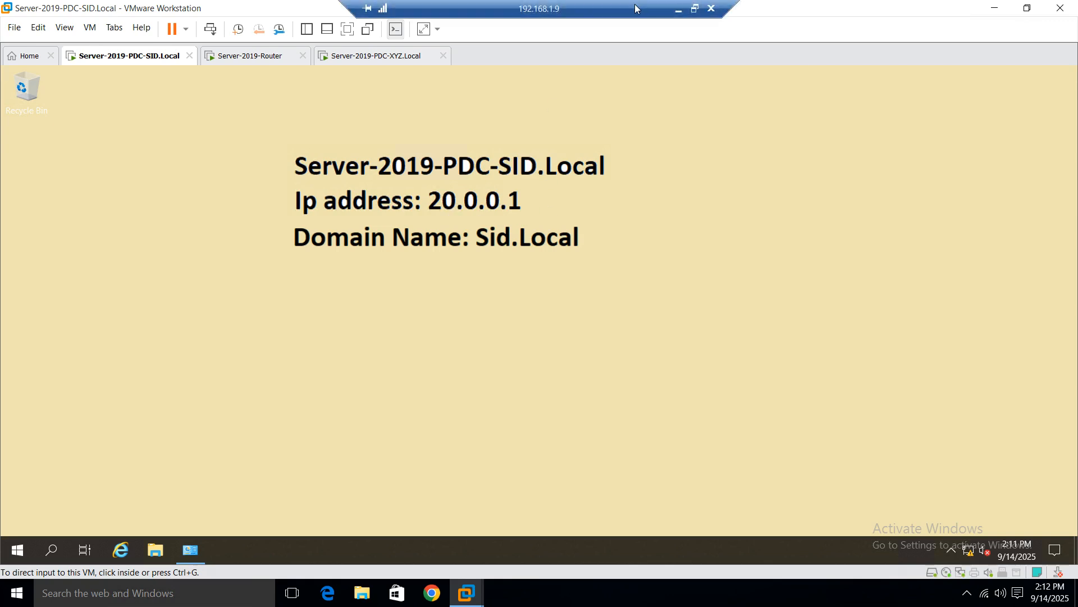
{"action": "left_click", "coordinate": [695, 9]}
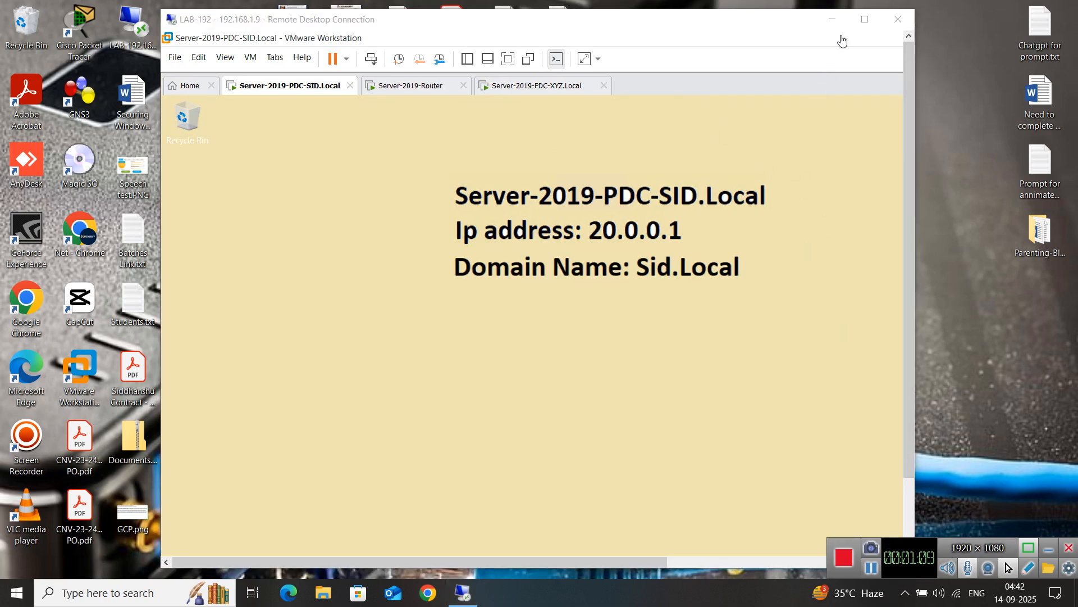
{"action": "left_click", "coordinate": [865, 19]}
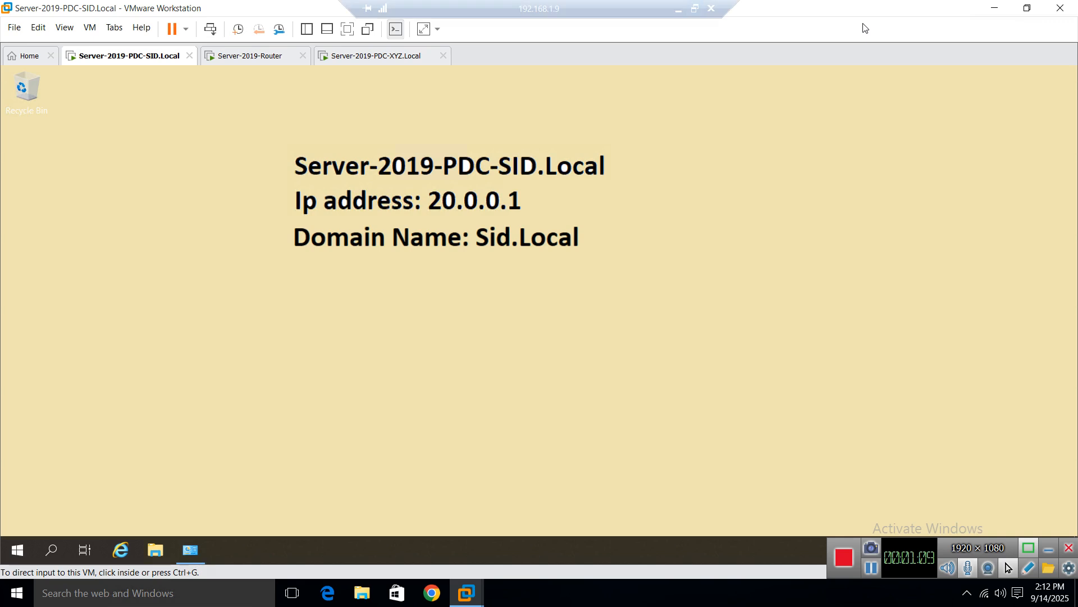
{"action": "left_click", "coordinate": [250, 56]}
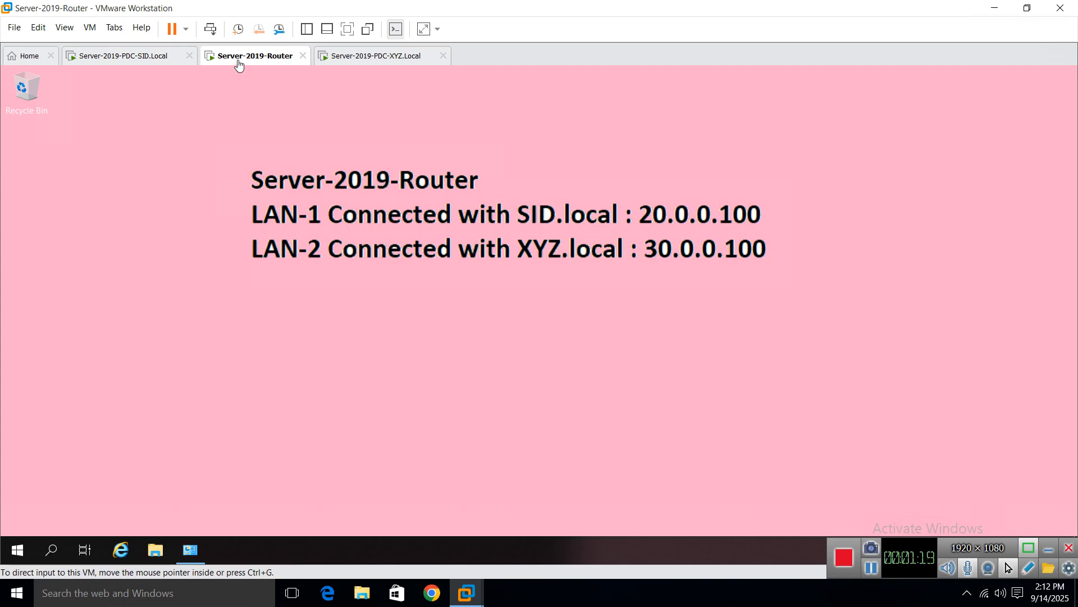
{"action": "right_click", "coordinate": [238, 51]}
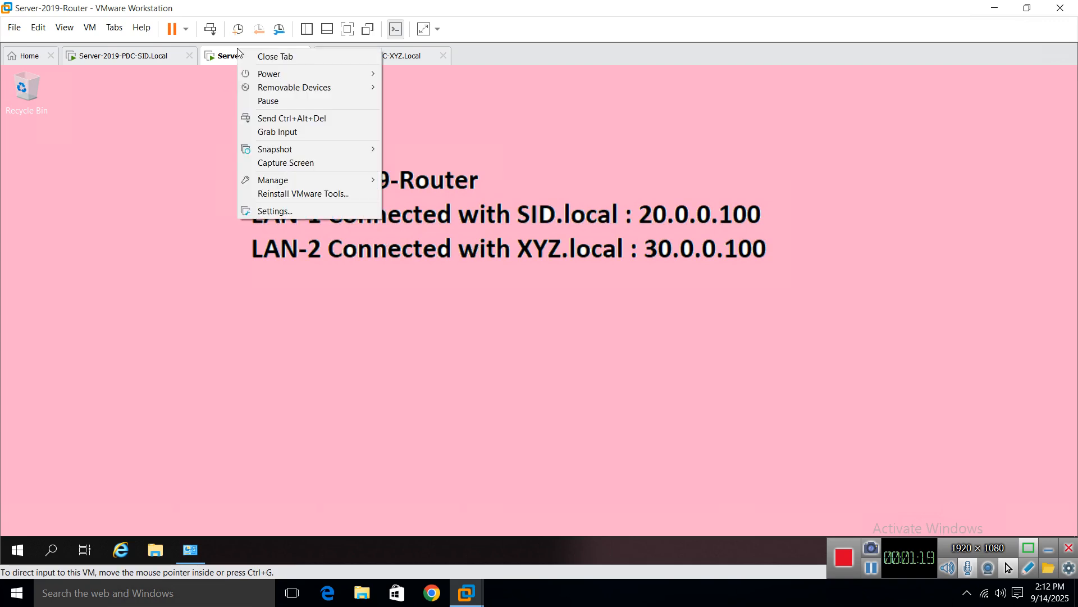
{"action": "left_click", "coordinate": [279, 212]}
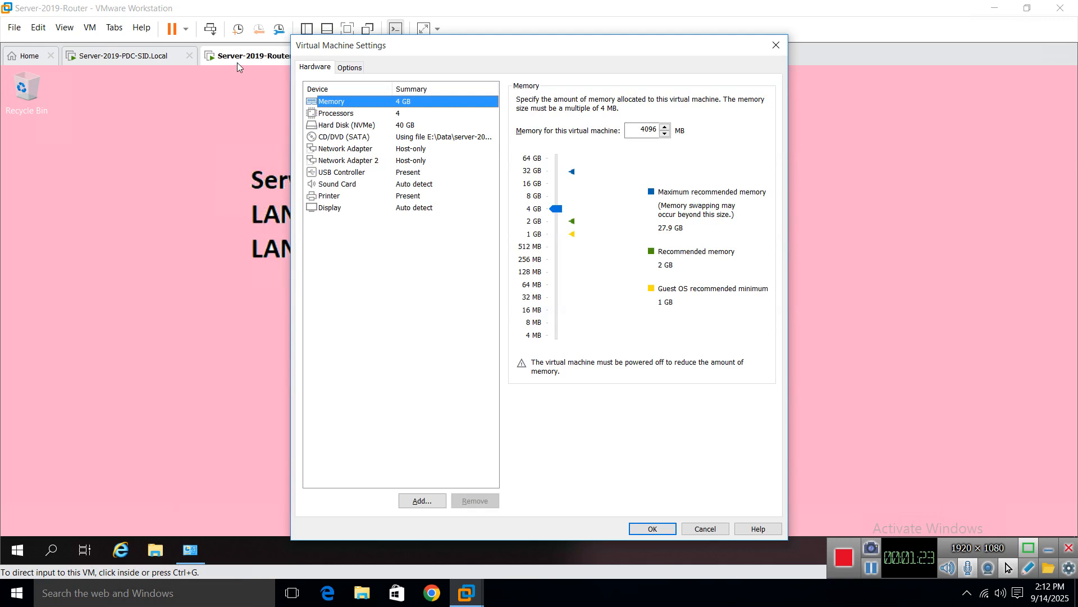
{"action": "left_click", "coordinate": [349, 149]}
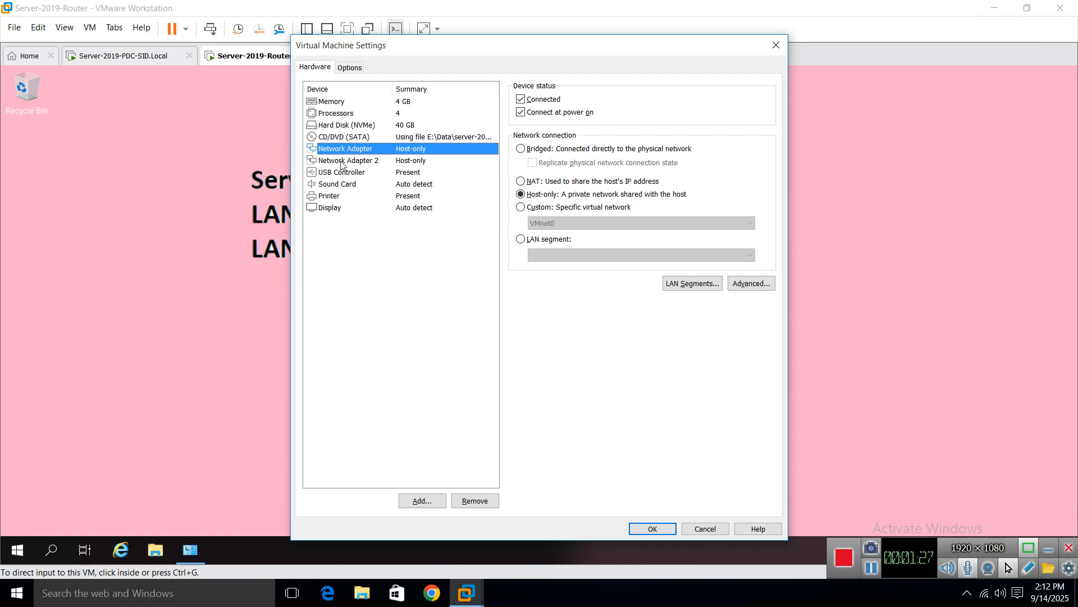
{"action": "left_click", "coordinate": [361, 162]}
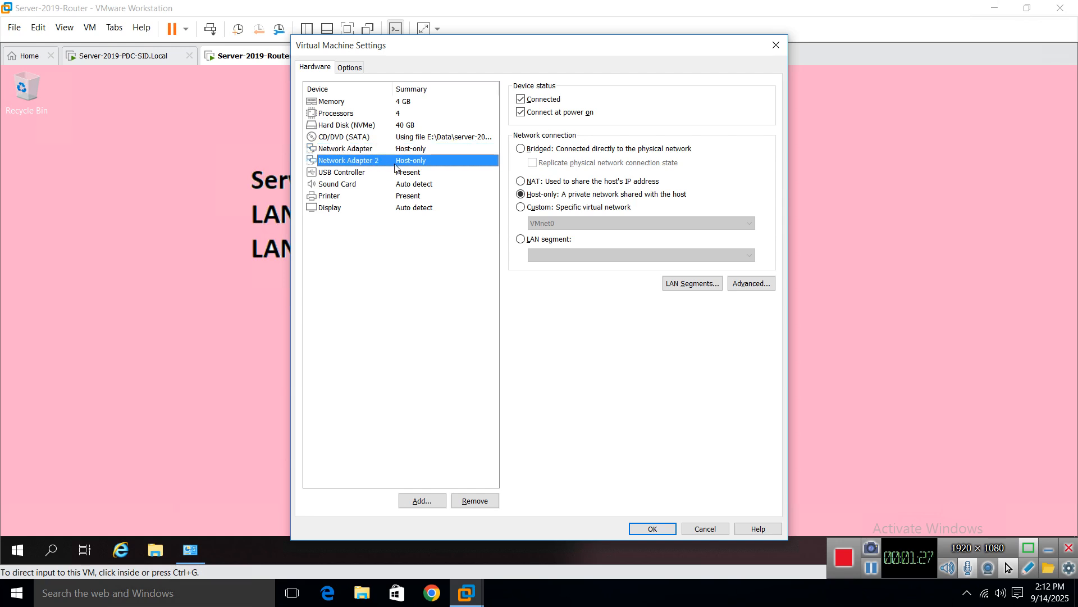
{"action": "left_click", "coordinate": [776, 45]}
{"action": "right_click", "coordinate": [17, 549]}
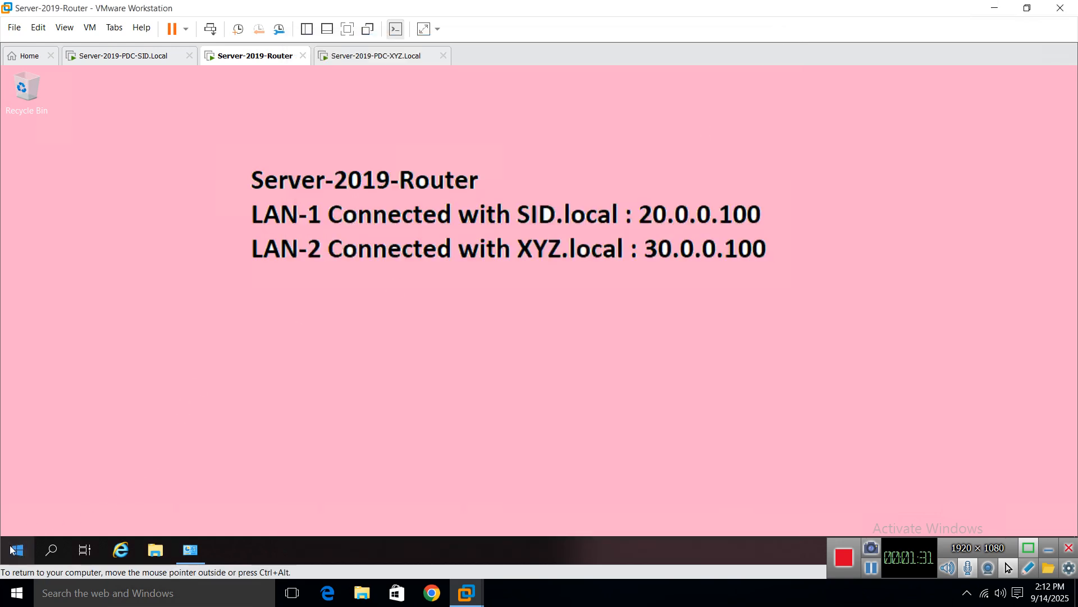
Step: Open the router's Network Connections with ncpa.cpl and select LAN-1-Sid.Local
{"action": "left_click", "coordinate": [51, 476]}
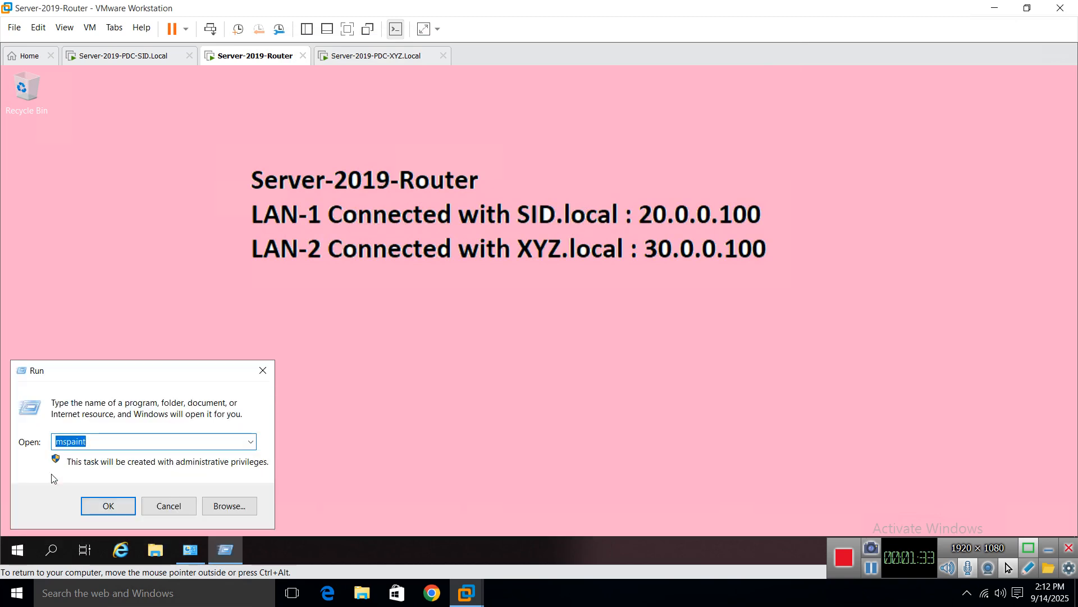
{"action": "type", "text": "ncpa.cpl"}
{"action": "key", "text": "Return"}
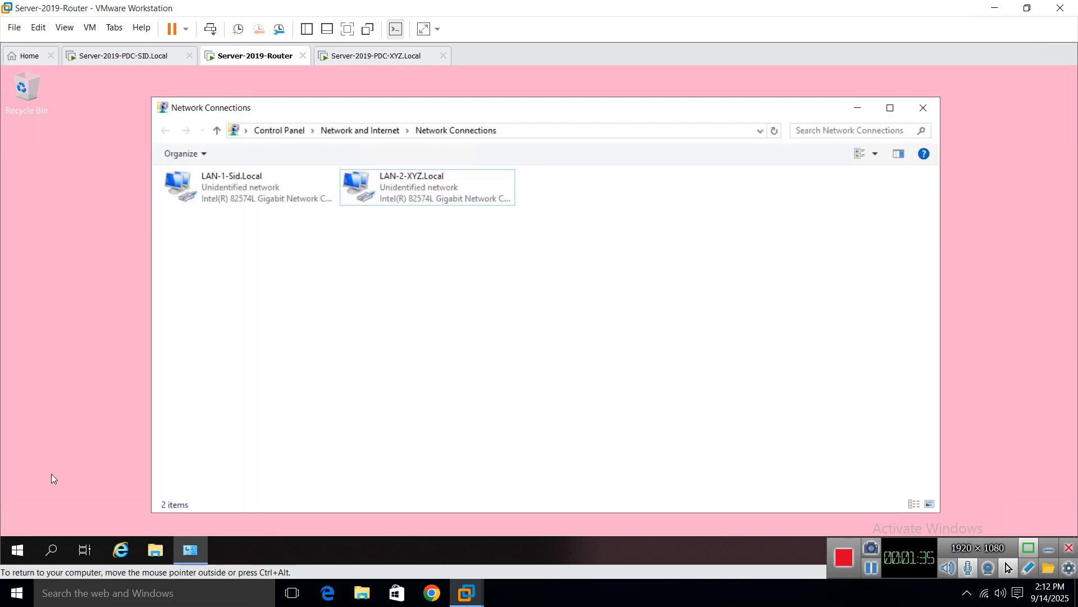
{"action": "left_click", "coordinate": [233, 203]}
{"action": "left_click", "coordinate": [389, 194]}
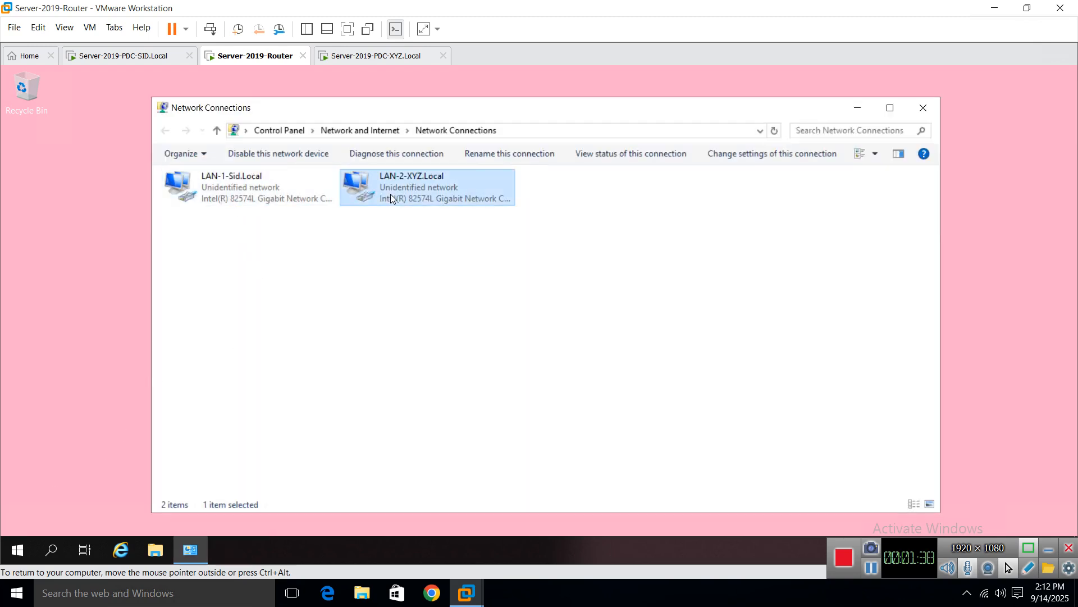
{"action": "left_click", "coordinate": [207, 195]}
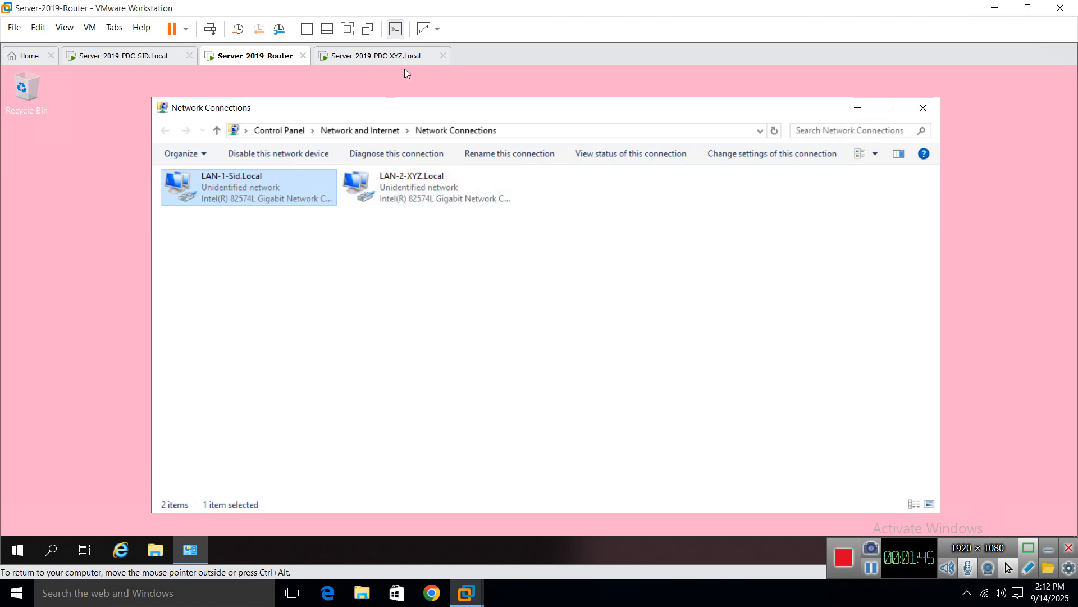
Step: Check LAN-1-Sid.Local's IPv4 settings: address 20.0.0.100 and its preferred DNS server
{"action": "right_click", "coordinate": [214, 186]}
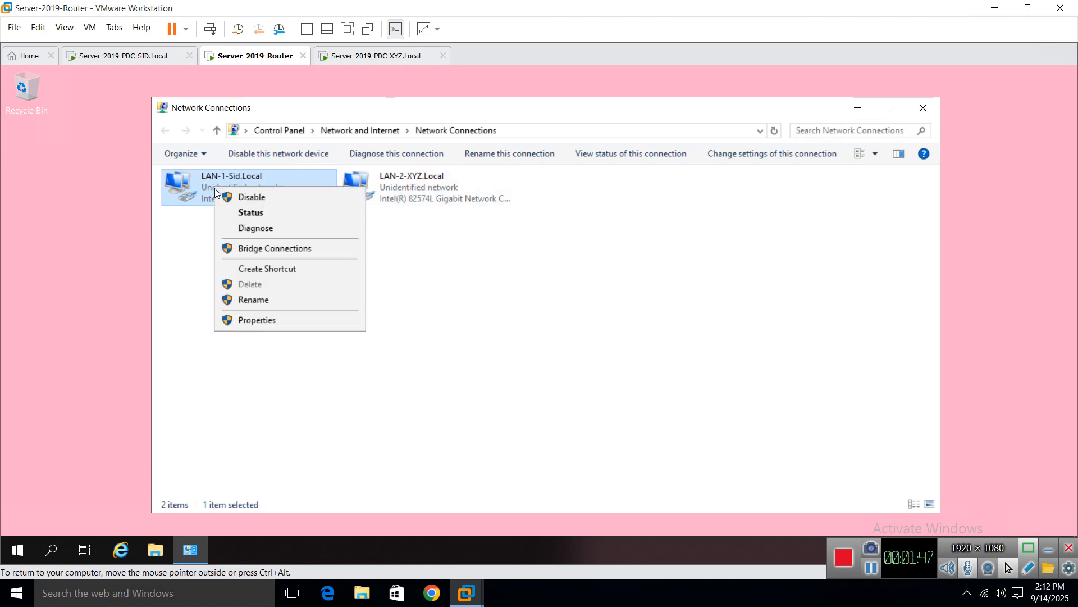
{"action": "left_click", "coordinate": [257, 319]}
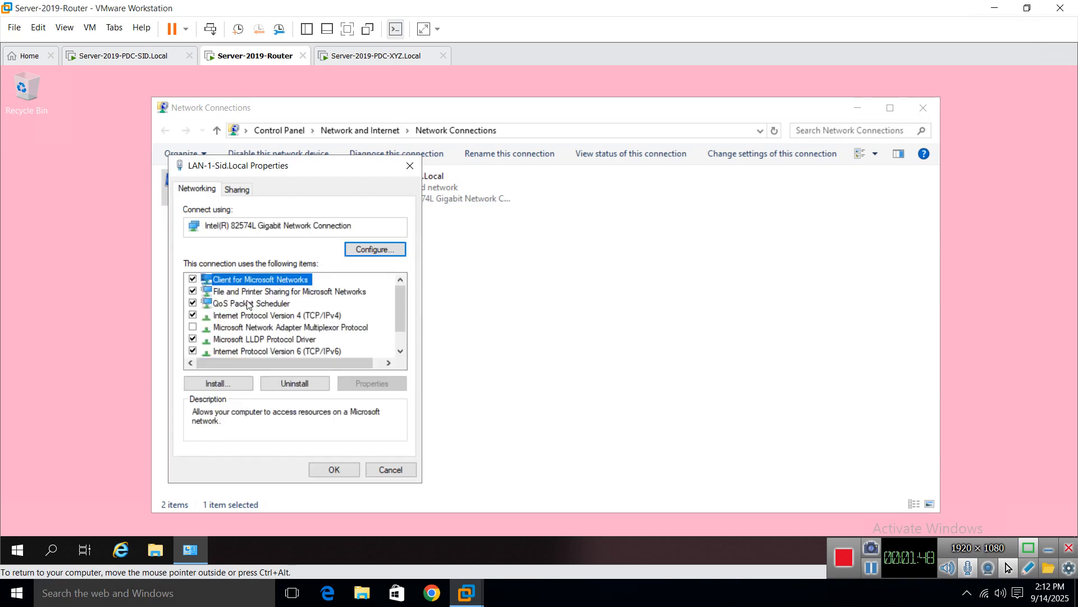
{"action": "double_click", "coordinate": [284, 316]}
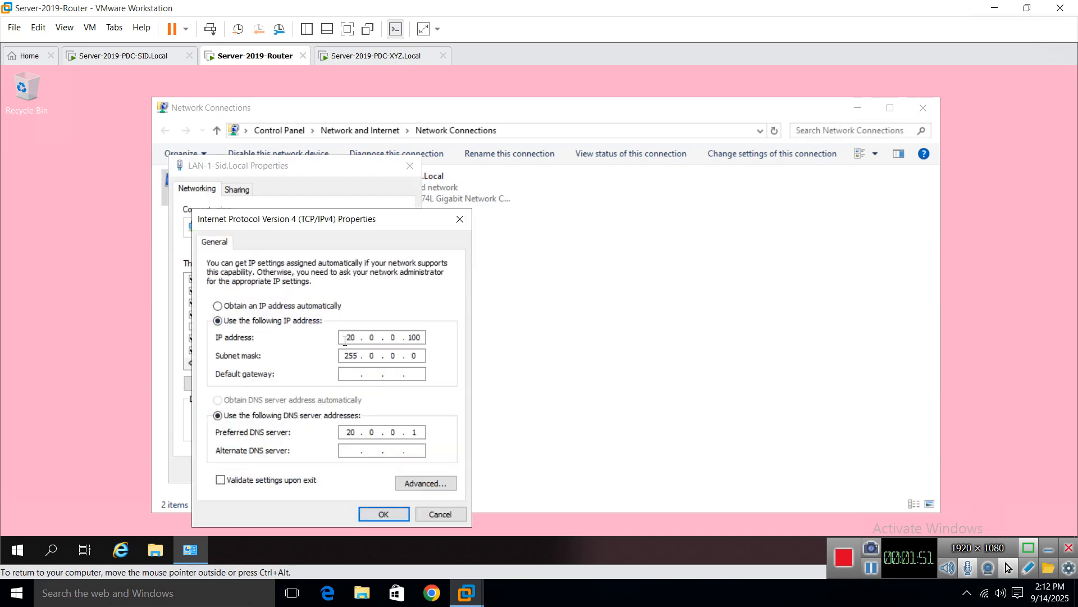
{"action": "double_click", "coordinate": [420, 338]}
{"action": "double_click", "coordinate": [415, 432]}
{"action": "left_click", "coordinate": [443, 520]}
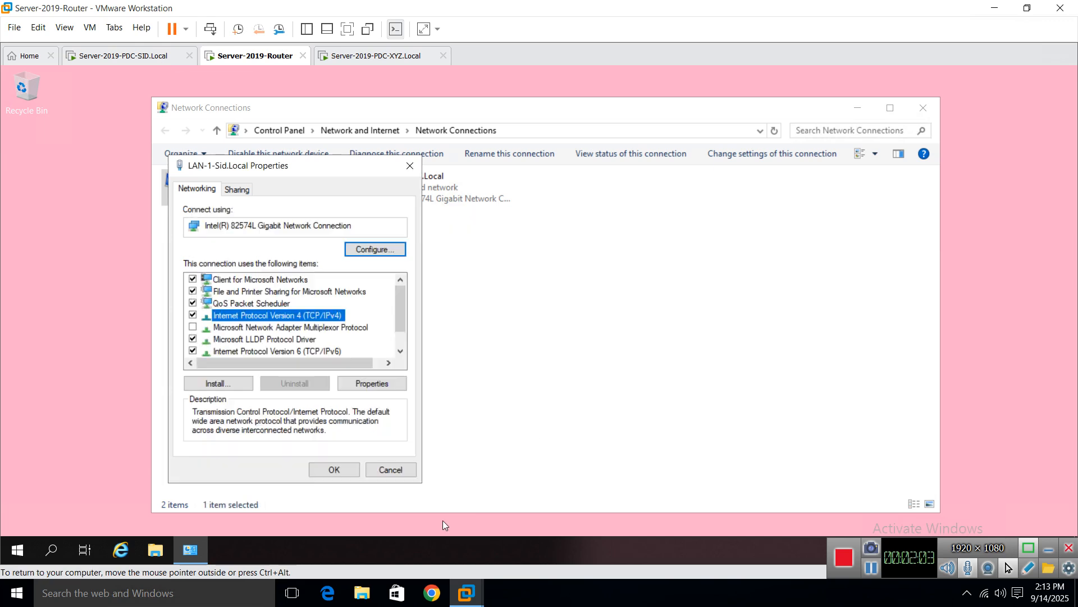
{"action": "left_click", "coordinate": [397, 469]}
Step: Check LAN-2-XYZ.Local's IPv4 settings: address 30.0.0.100 and its preferred DNS server
{"action": "right_click", "coordinate": [386, 199]}
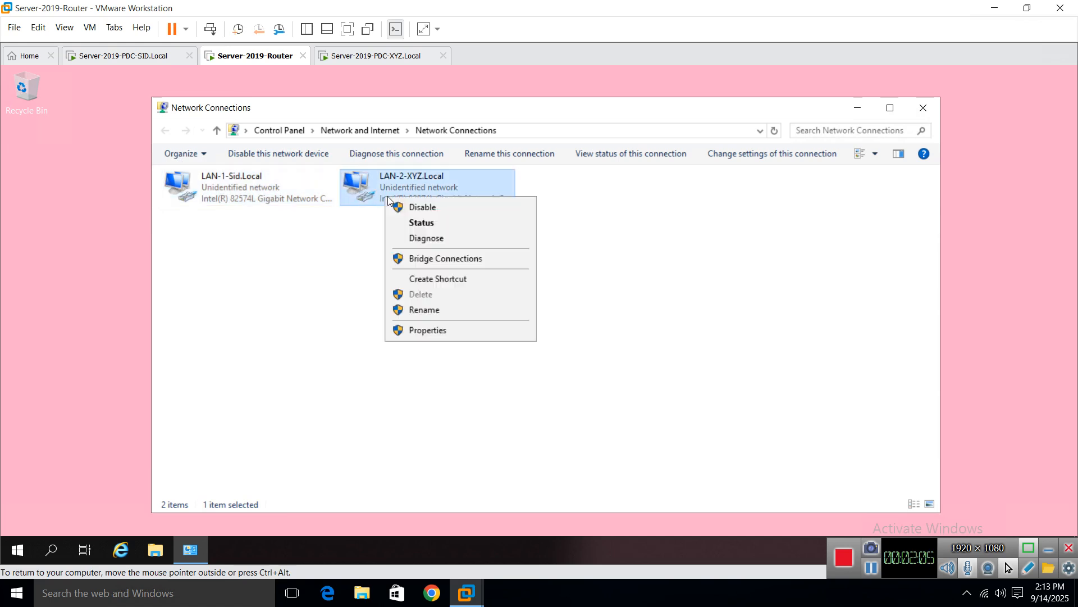
{"action": "left_click", "coordinate": [448, 332]}
{"action": "double_click", "coordinate": [325, 315]}
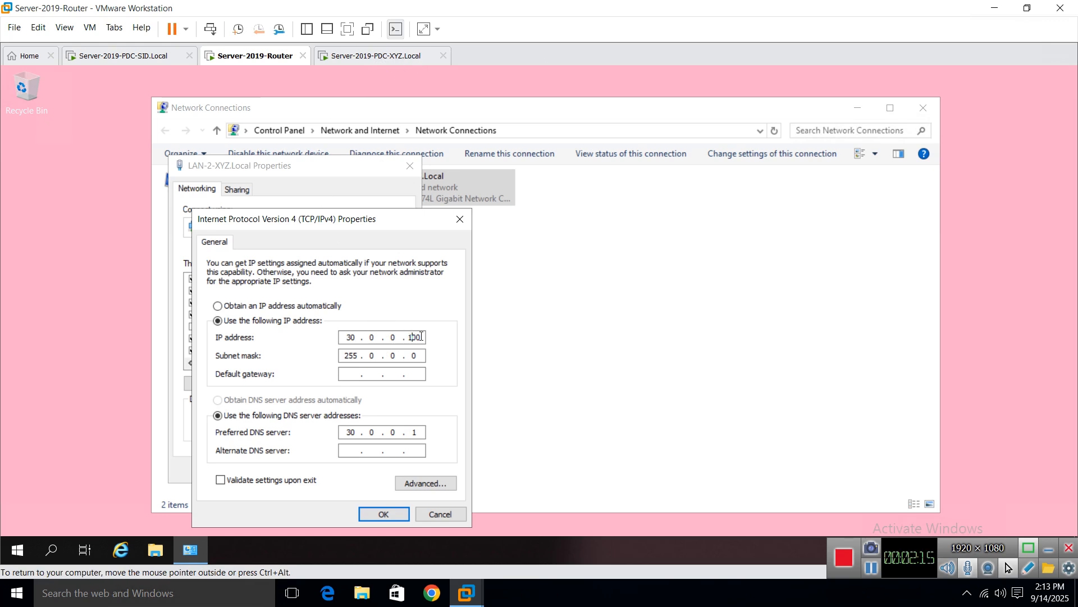
{"action": "left_click_drag", "start_coordinate": [411, 337], "coordinate": [427, 339]}
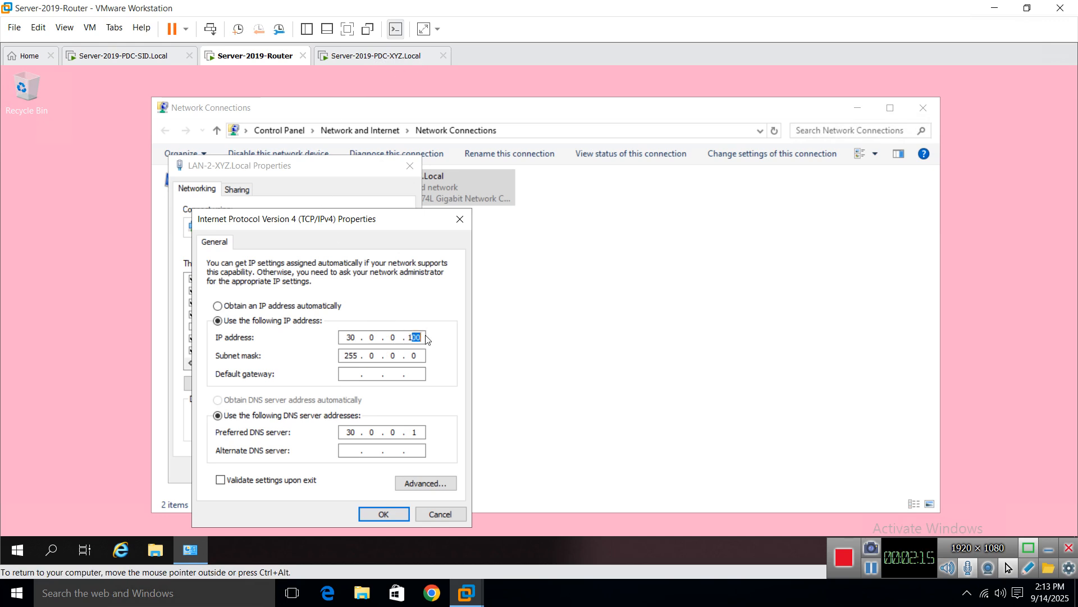
{"action": "double_click", "coordinate": [420, 430]}
{"action": "left_click", "coordinate": [458, 219]}
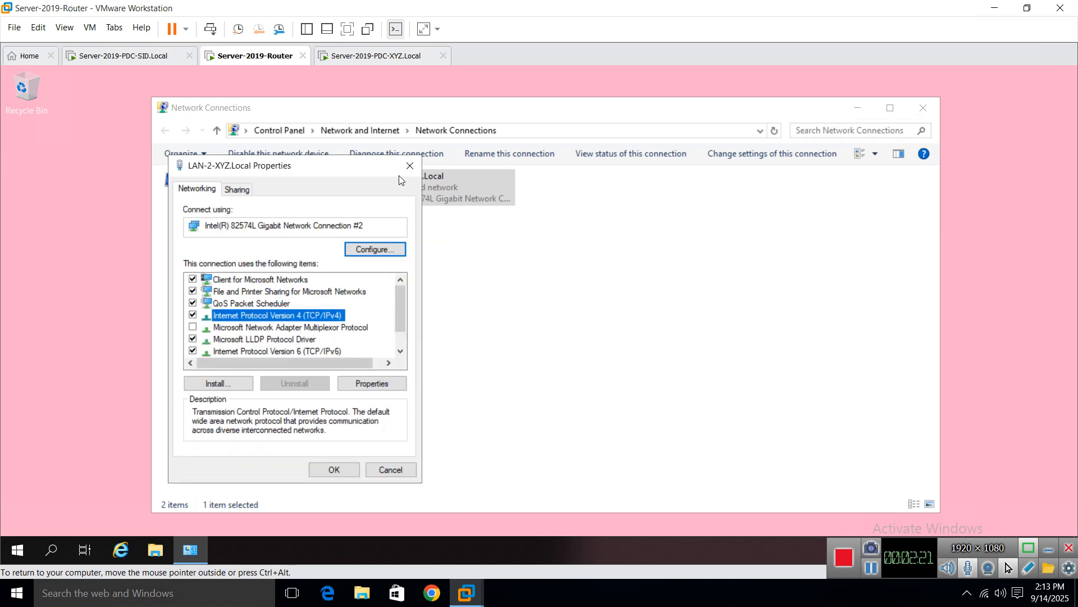
{"action": "left_click", "coordinate": [411, 166]}
Step: Review the SID server's Ethernet0 IPv4 settings (20.0.0.1, gateway 20.0.0.100), then switch to the XYZ VM
{"action": "left_click", "coordinate": [127, 59]}
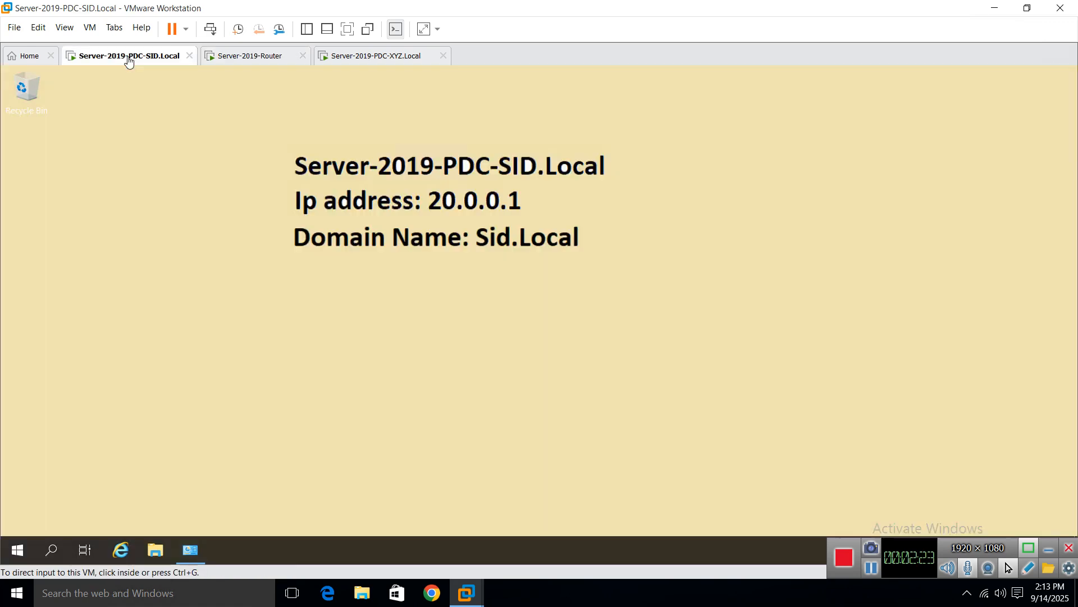
{"action": "left_click", "coordinate": [194, 547]}
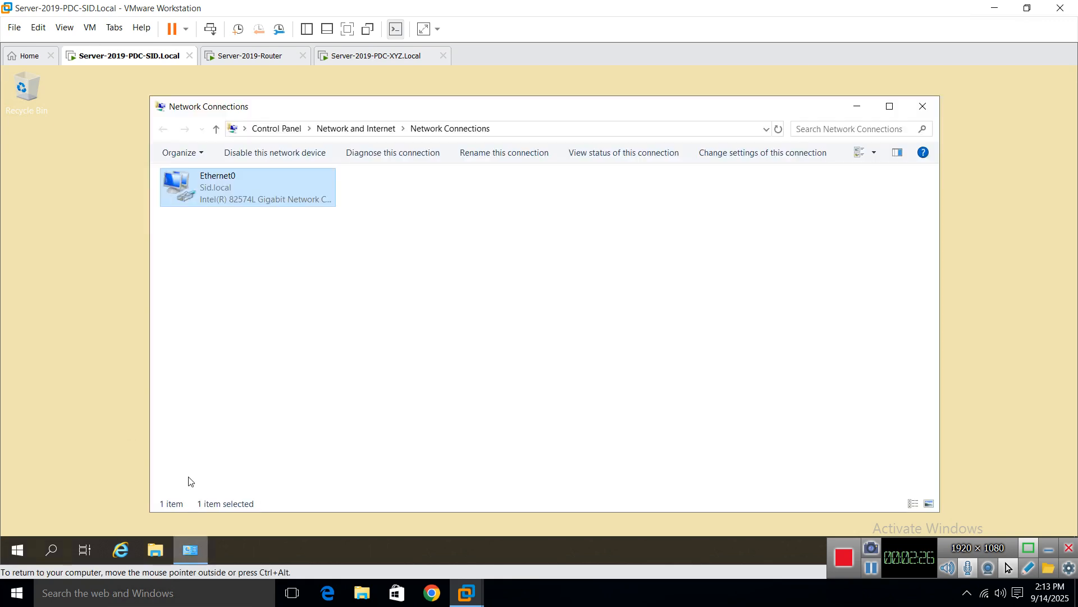
{"action": "right_click", "coordinate": [208, 188]}
{"action": "left_click", "coordinate": [265, 320]}
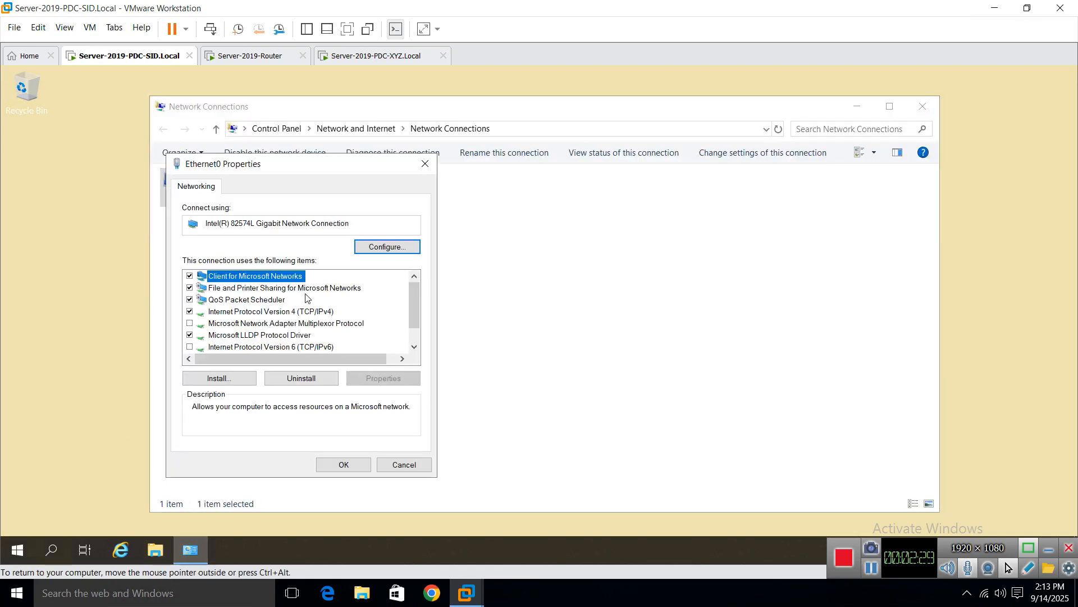
{"action": "double_click", "coordinate": [298, 313]}
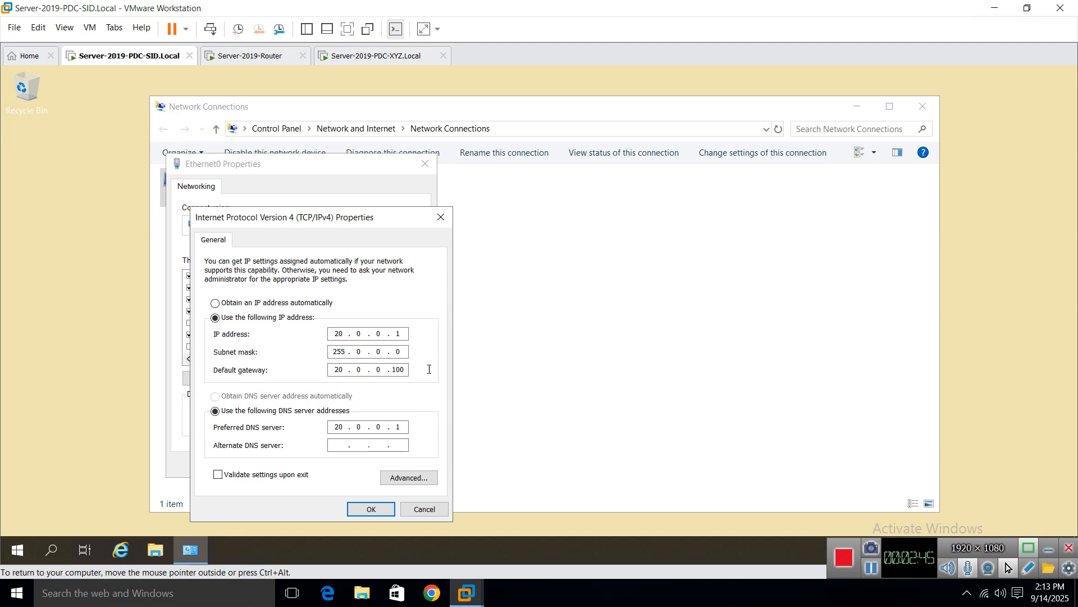
{"action": "left_click", "coordinate": [385, 63]}
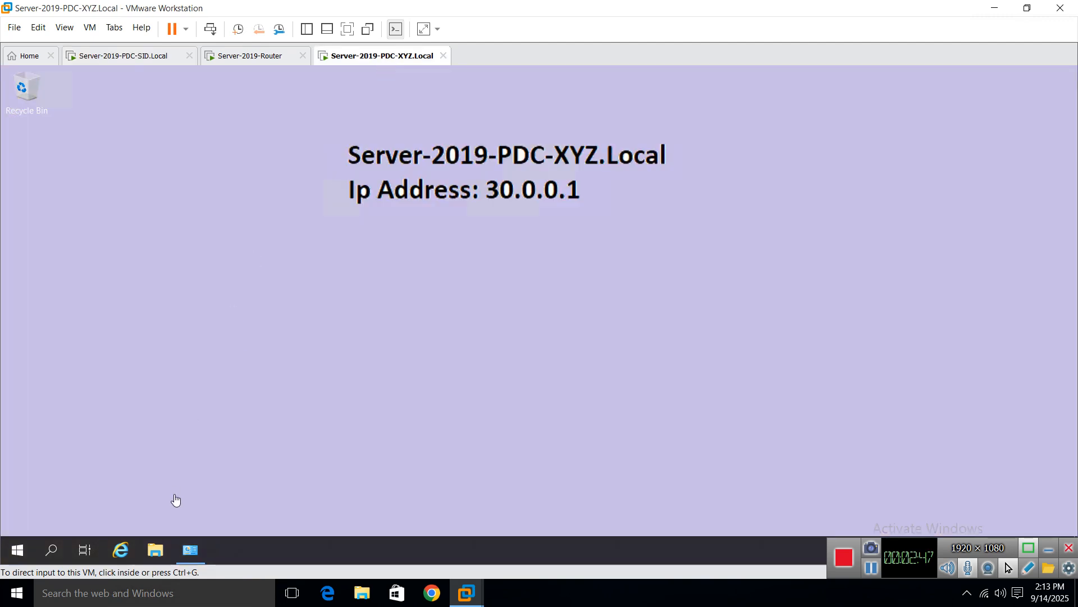
Step: Review the XYZ server's Ethernet0 IPv4 (30.0.0.1, gateway 30.0.0.100, DNS 30.0.0.1), then return to the router
{"action": "left_click", "coordinate": [190, 561]}
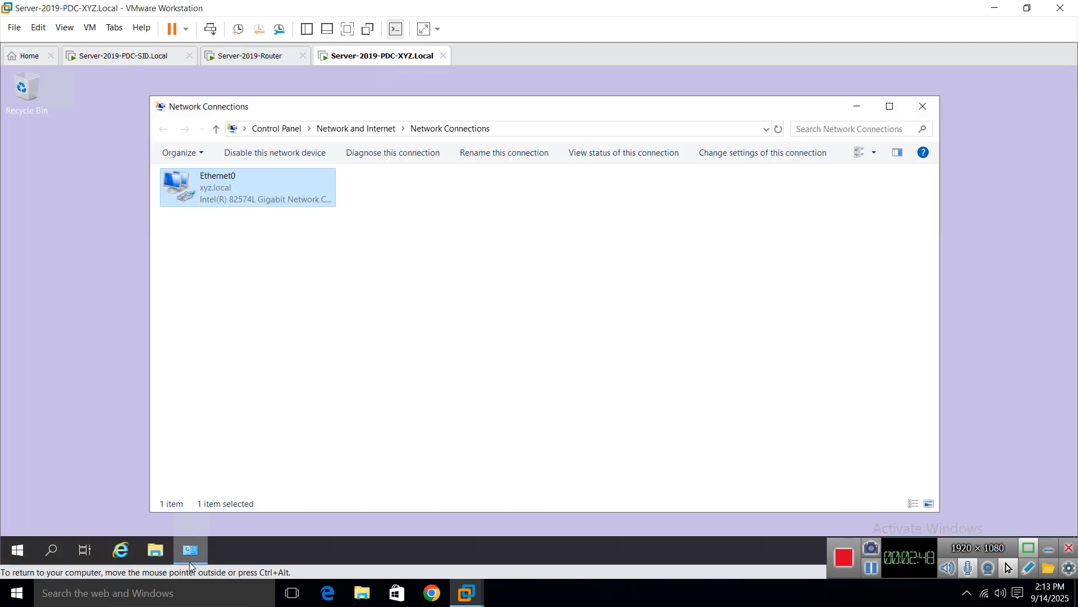
{"action": "right_click", "coordinate": [223, 195]}
{"action": "left_click", "coordinate": [276, 335]}
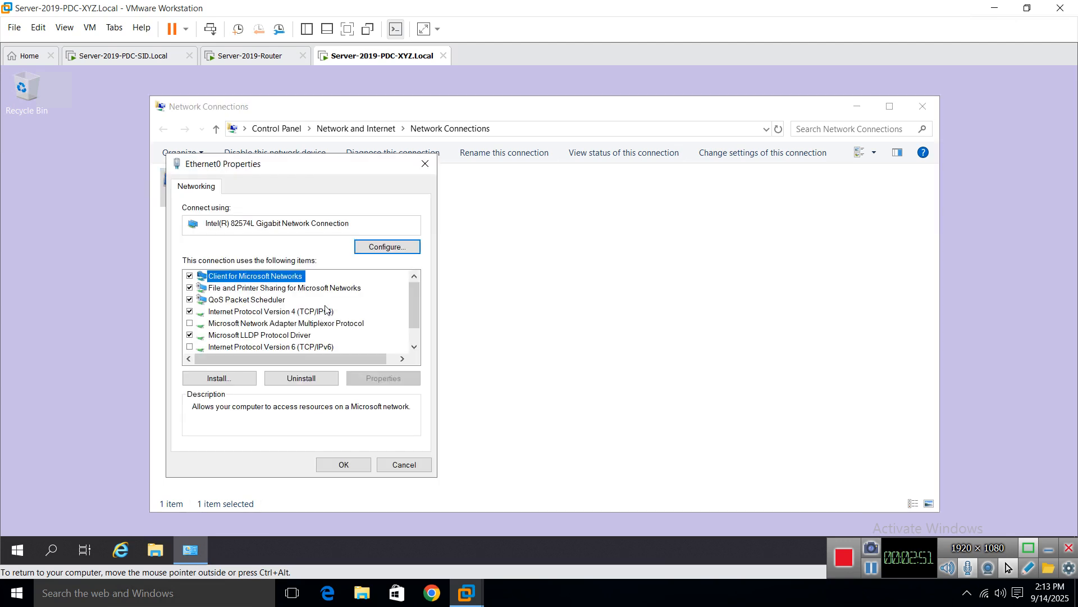
{"action": "double_click", "coordinate": [323, 312]}
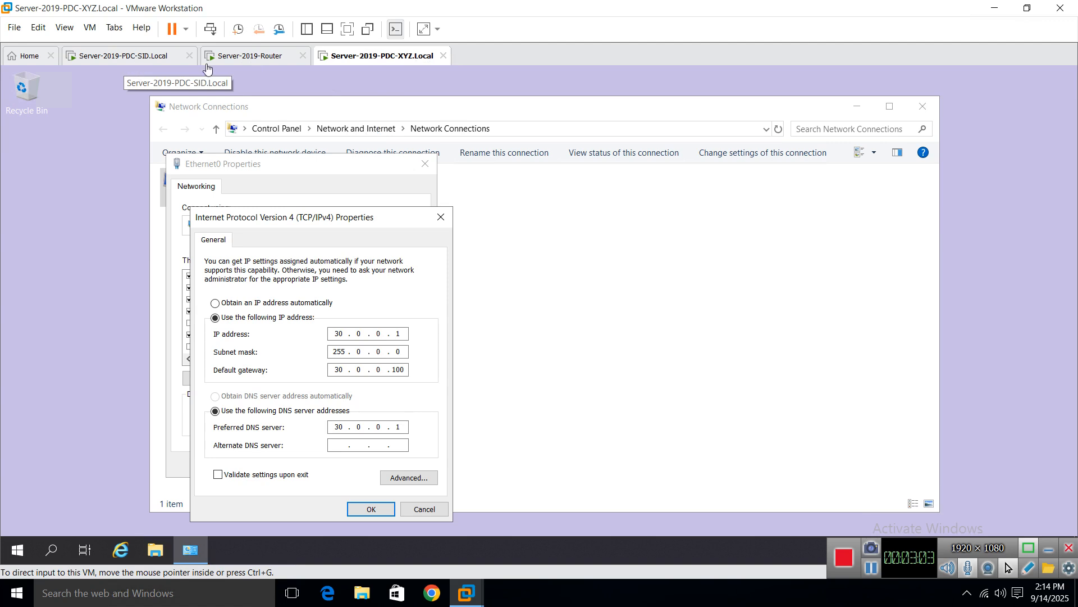
{"action": "left_click", "coordinate": [267, 67]}
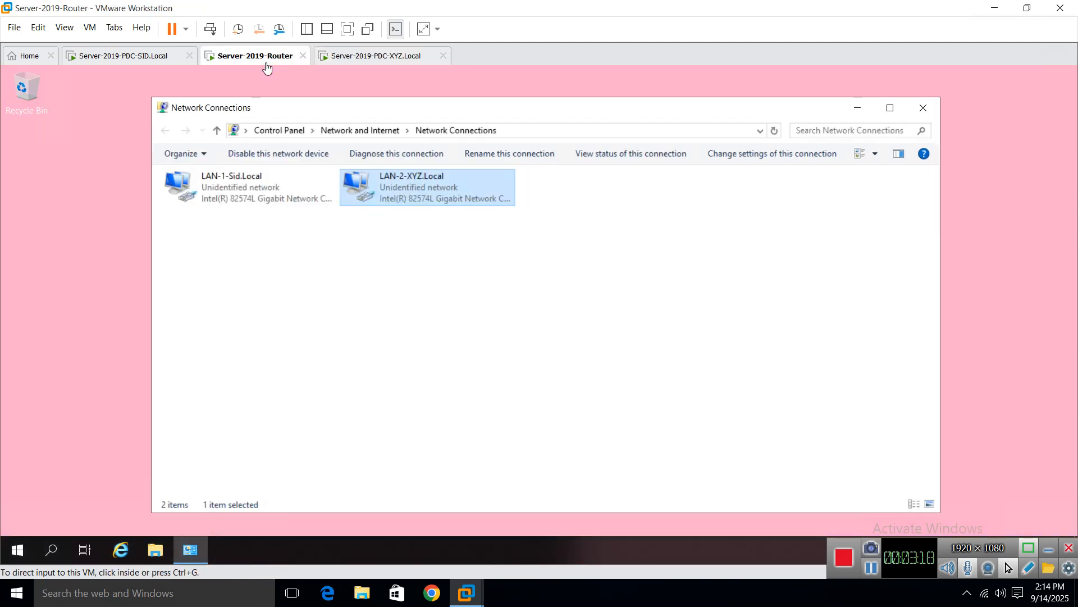
Step: Minimize the router's Network Connections window and refresh its desktop
{"action": "left_click", "coordinate": [858, 108]}
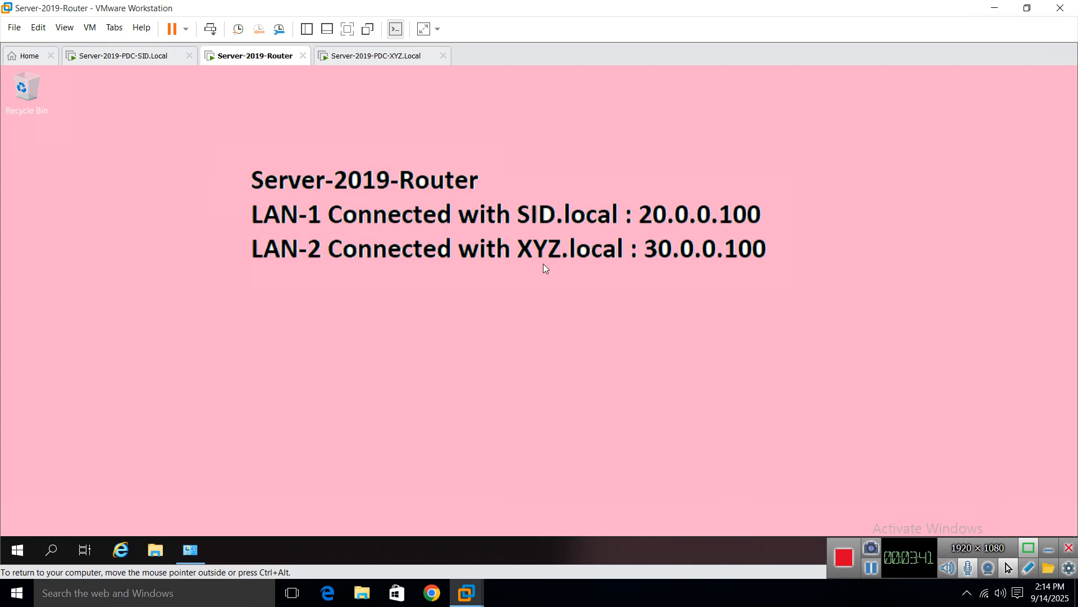
{"action": "right_click", "coordinate": [266, 218]}
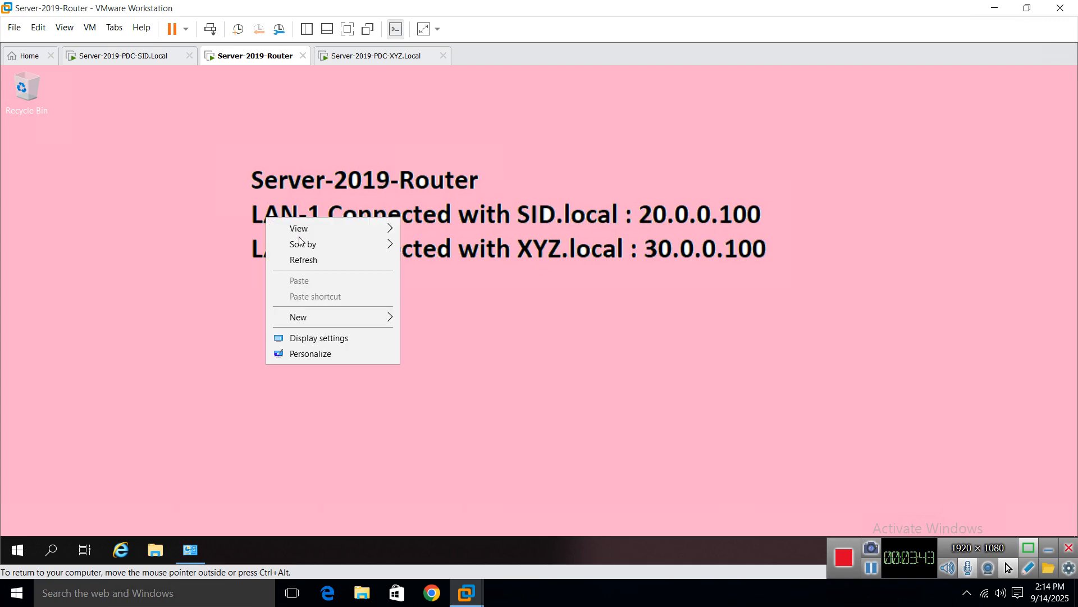
{"action": "left_click", "coordinate": [306, 260]}
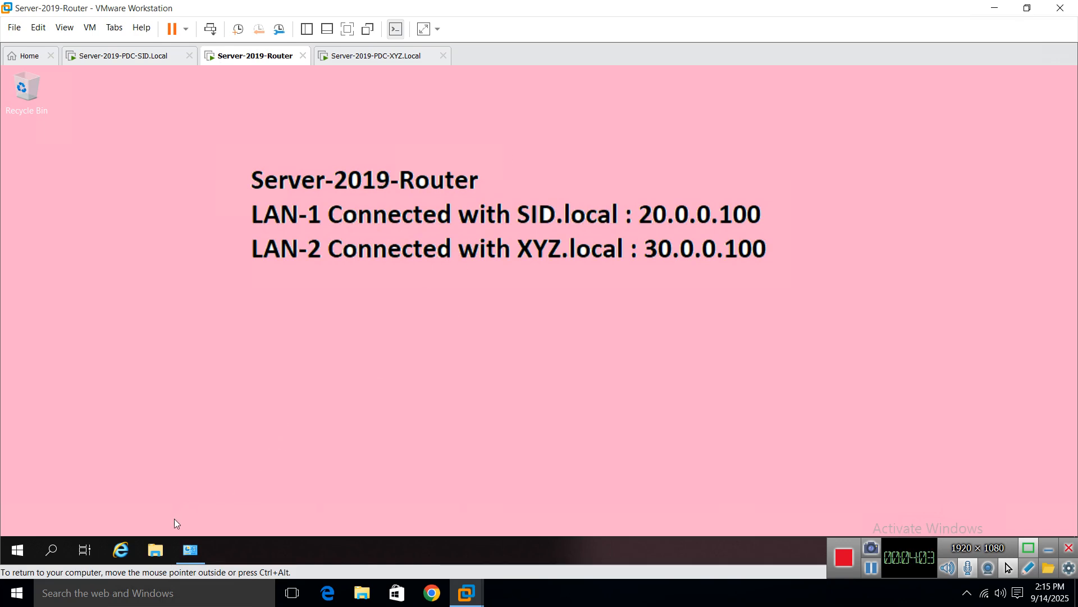
{"action": "left_click", "coordinate": [155, 549]}
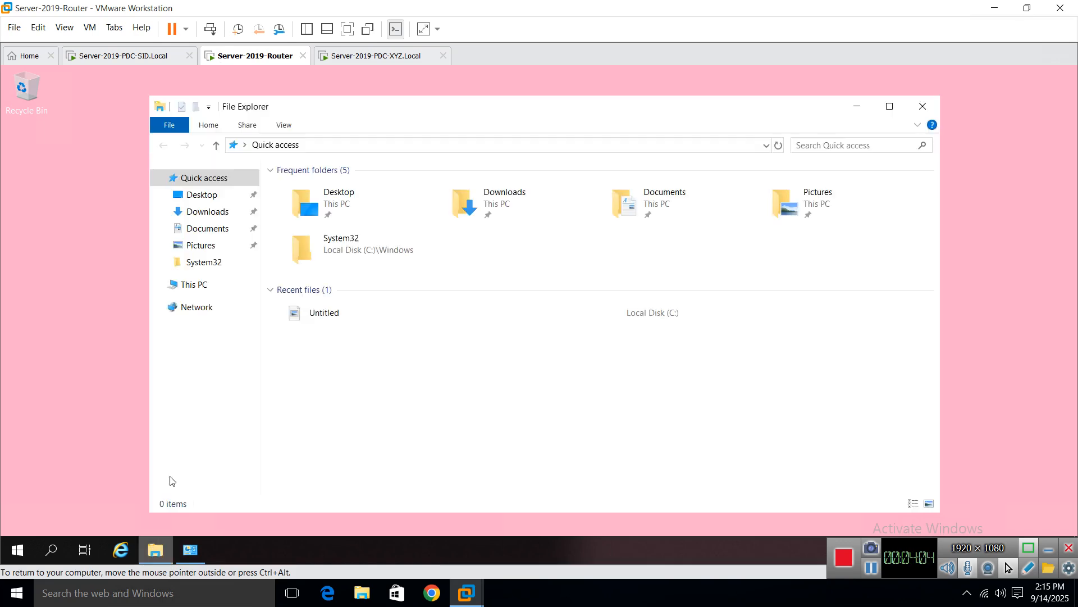
{"action": "right_click", "coordinate": [199, 292]}
{"action": "left_click", "coordinate": [265, 478]}
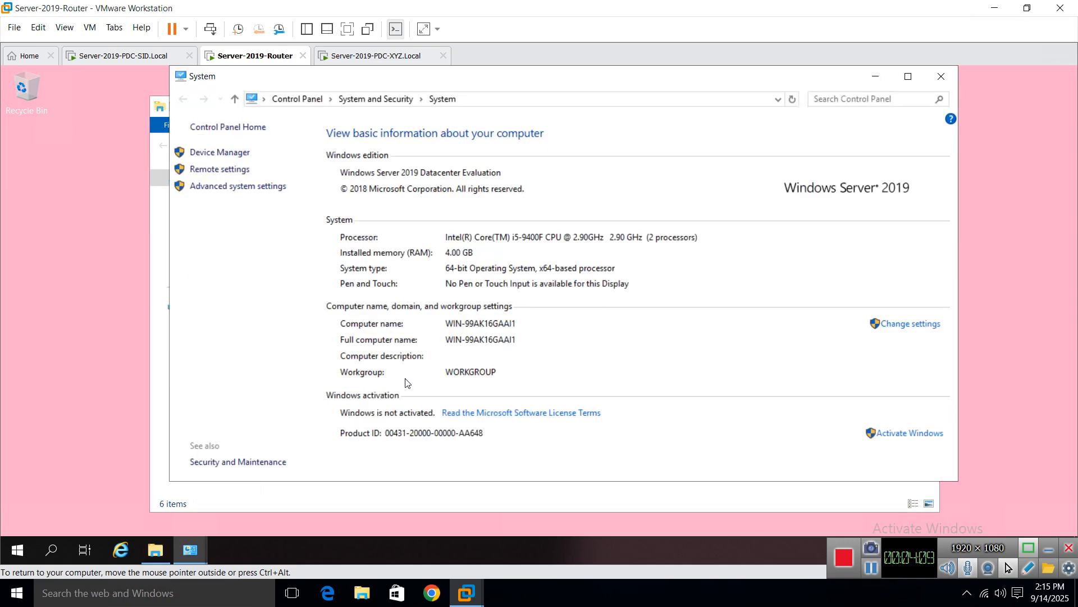
{"action": "left_click", "coordinate": [941, 75]}
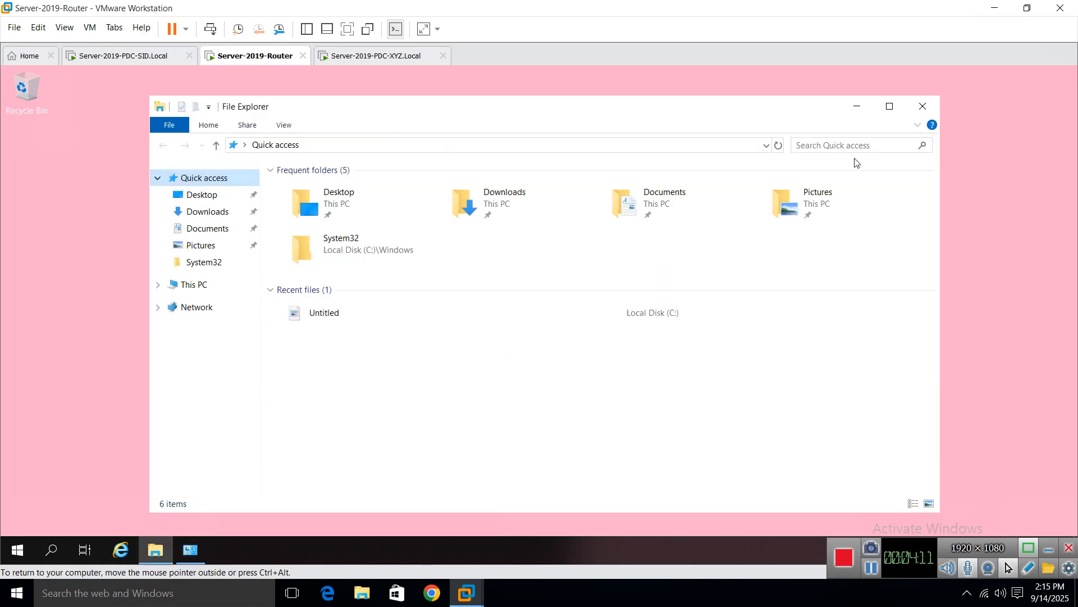
{"action": "left_click", "coordinate": [922, 106]}
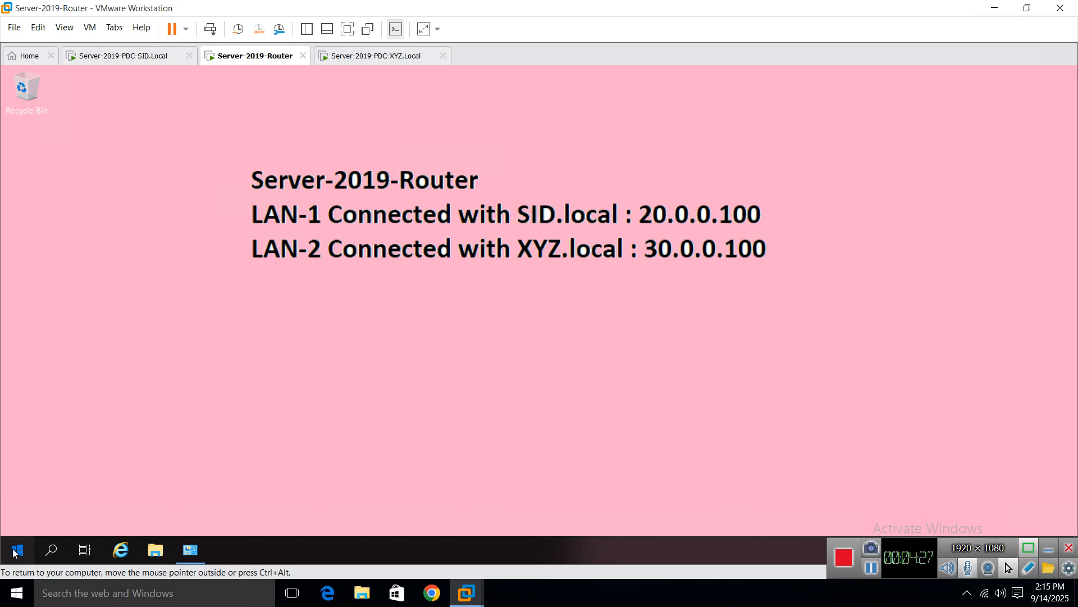
Step: Refresh the router VM's desktop
{"action": "right_click", "coordinate": [176, 200]}
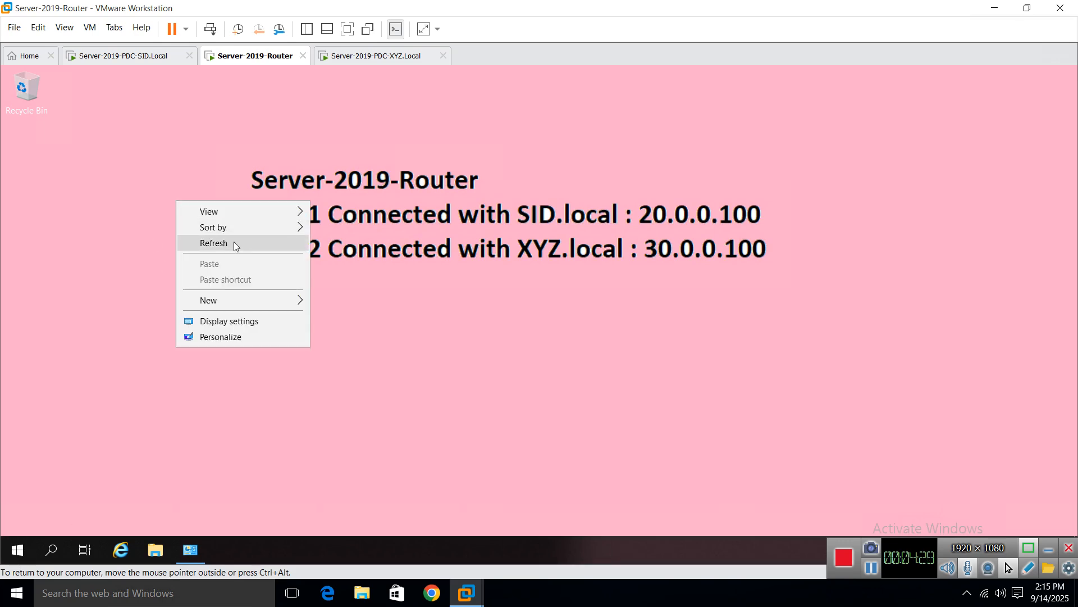
{"action": "left_click", "coordinate": [234, 242]}
{"action": "left_click", "coordinate": [337, 56]}
{"action": "left_click", "coordinate": [248, 58]}
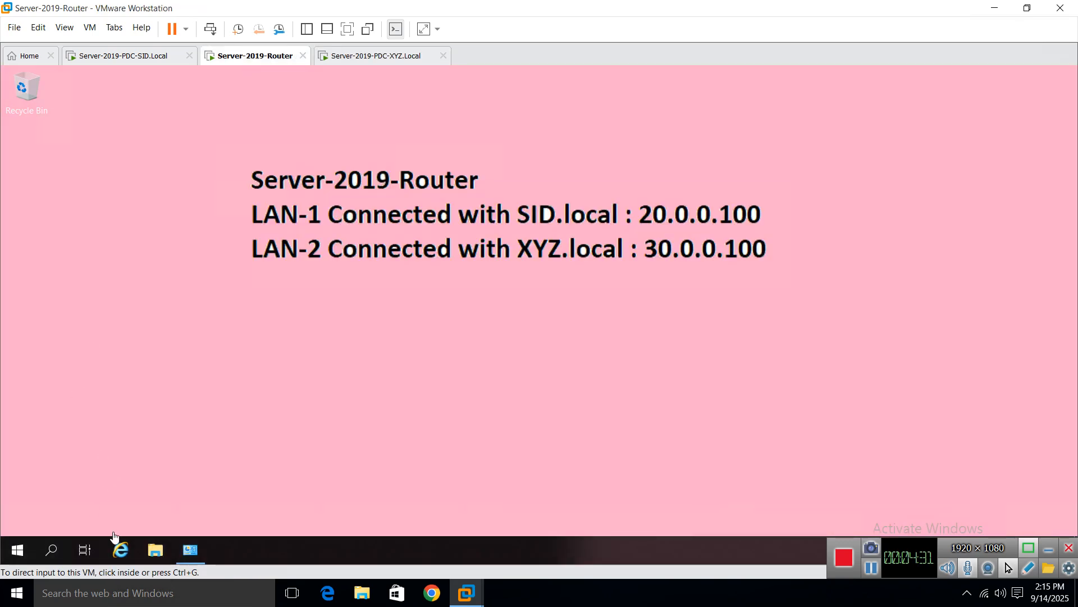
Step: Search the Start menu for 'server manager', then dismiss the search panel
{"action": "left_click", "coordinate": [49, 552]}
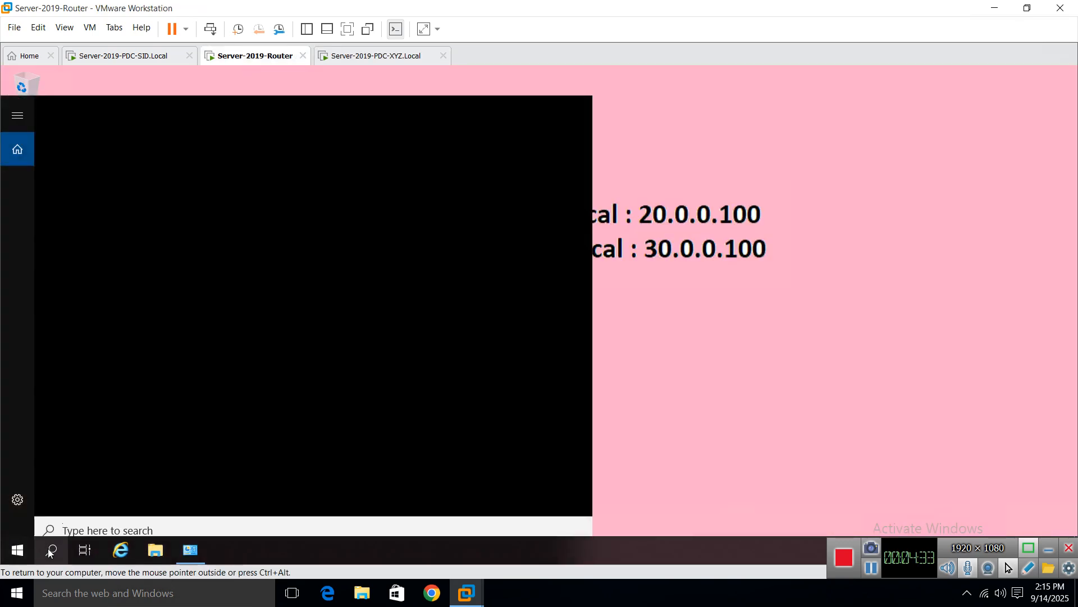
{"action": "type", "text": "server"}
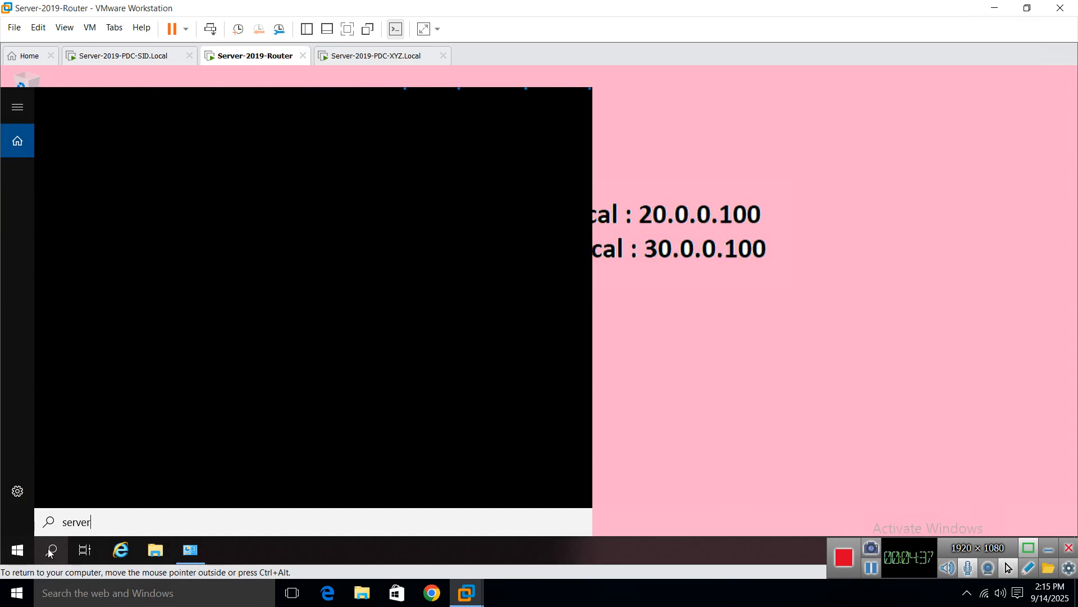
{"action": "right_click", "coordinate": [23, 551]}
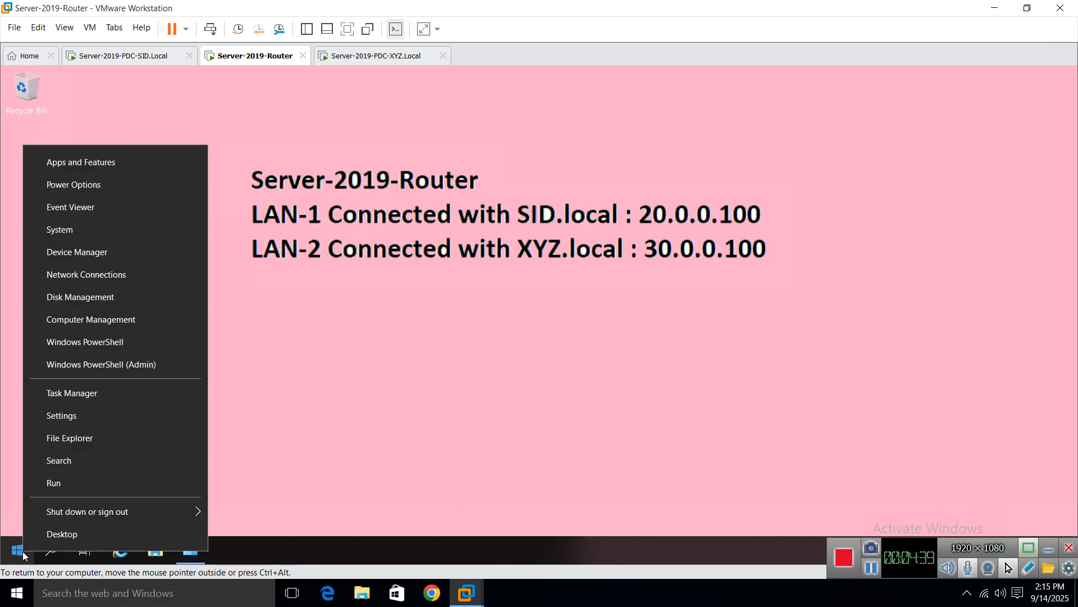
{"action": "left_click", "coordinate": [23, 552]}
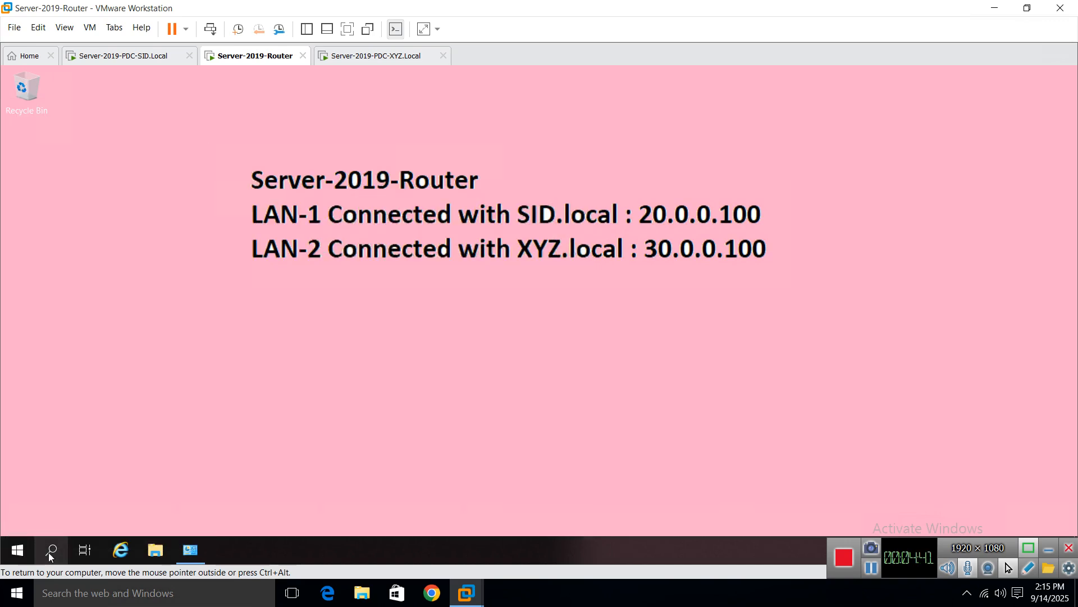
{"action": "right_click", "coordinate": [23, 551]}
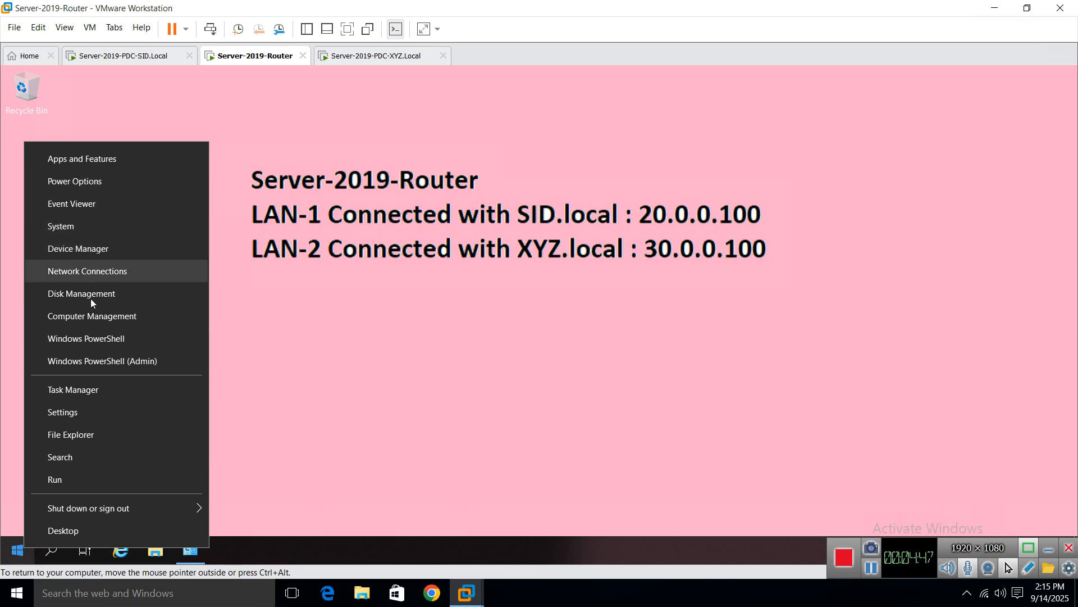
{"action": "left_click", "coordinate": [315, 352]}
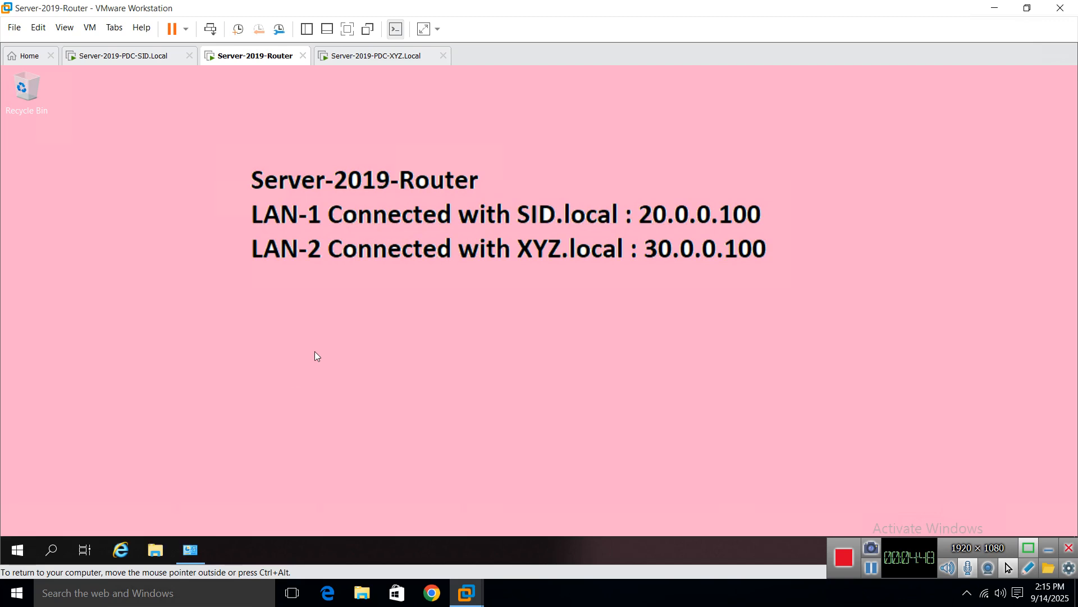
{"action": "left_click", "coordinate": [54, 556]}
{"action": "type", "text": "serve"}
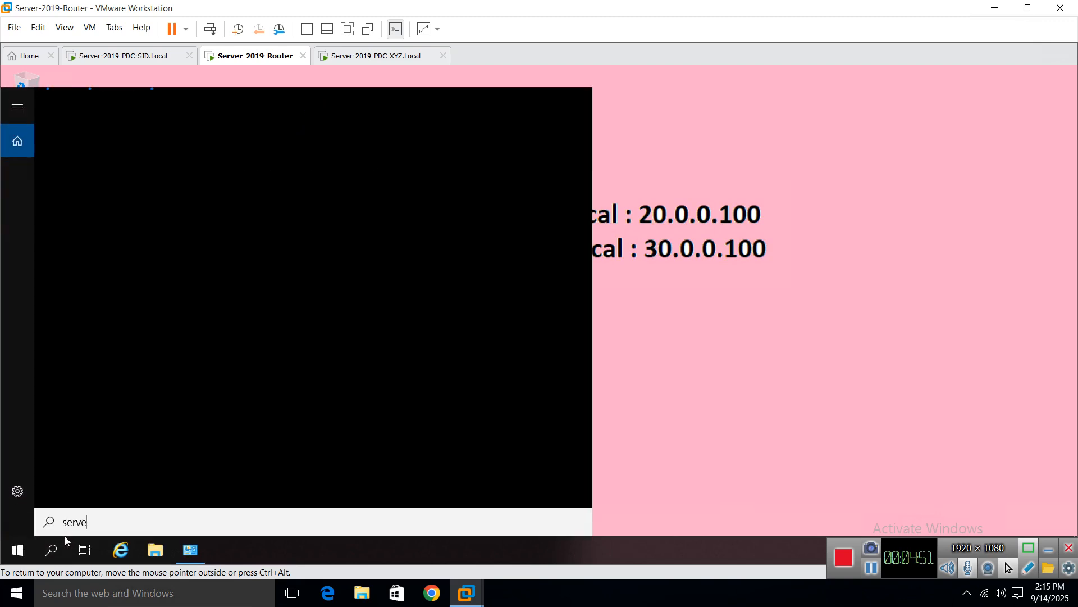
{"action": "type", "text": "r manager"}
{"action": "left_click", "coordinate": [17, 106]}
{"action": "left_click", "coordinate": [675, 419]}
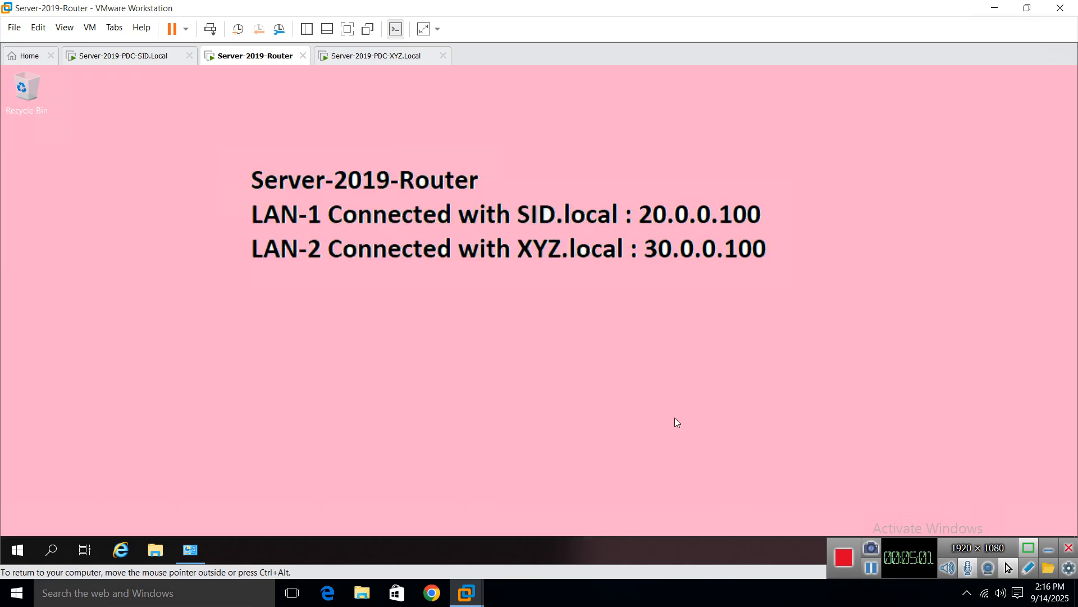
Step: Close the router's Network Connections window and bring up the Shut Down Windows dialog
{"action": "left_click", "coordinate": [191, 550]}
{"action": "left_click", "coordinate": [923, 108]}
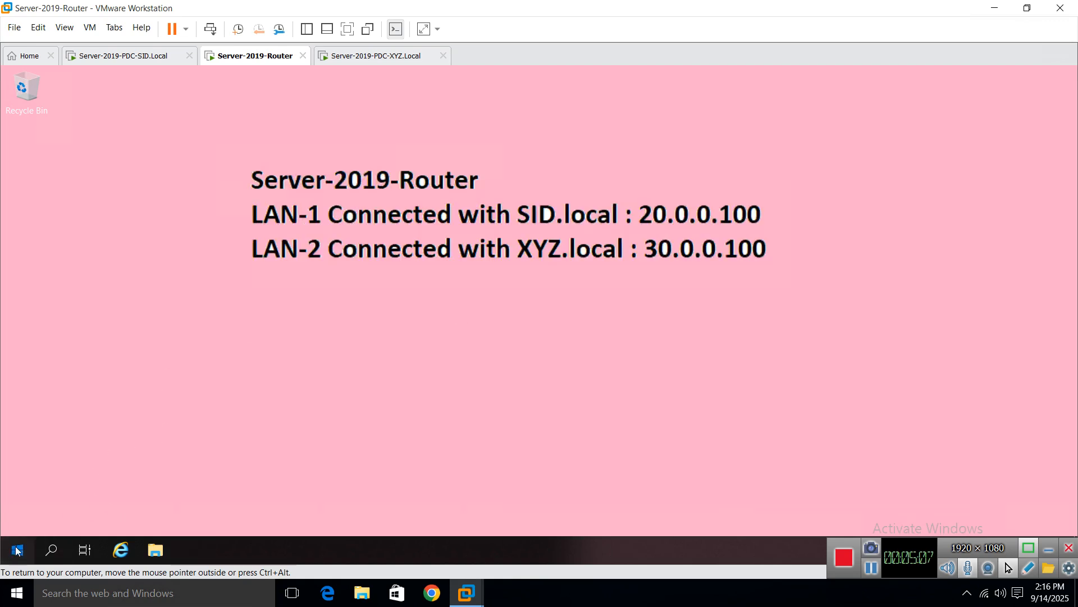
{"action": "left_click", "coordinate": [193, 341]}
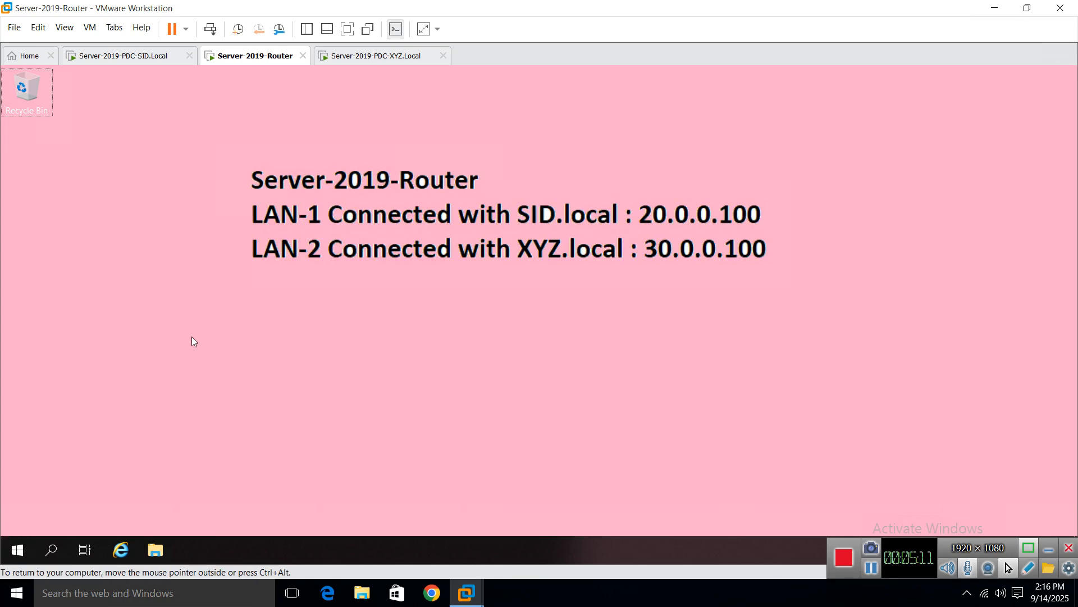
{"action": "key", "text": "alt+F4"}
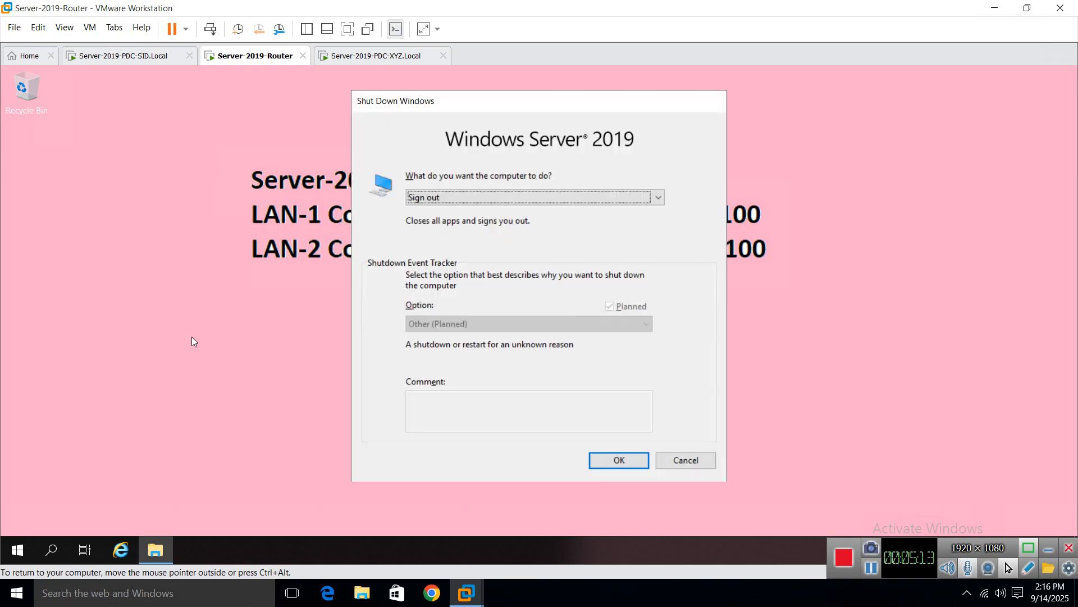
Step: Restart the router VM with the comment 'a'
{"action": "left_click", "coordinate": [418, 197]}
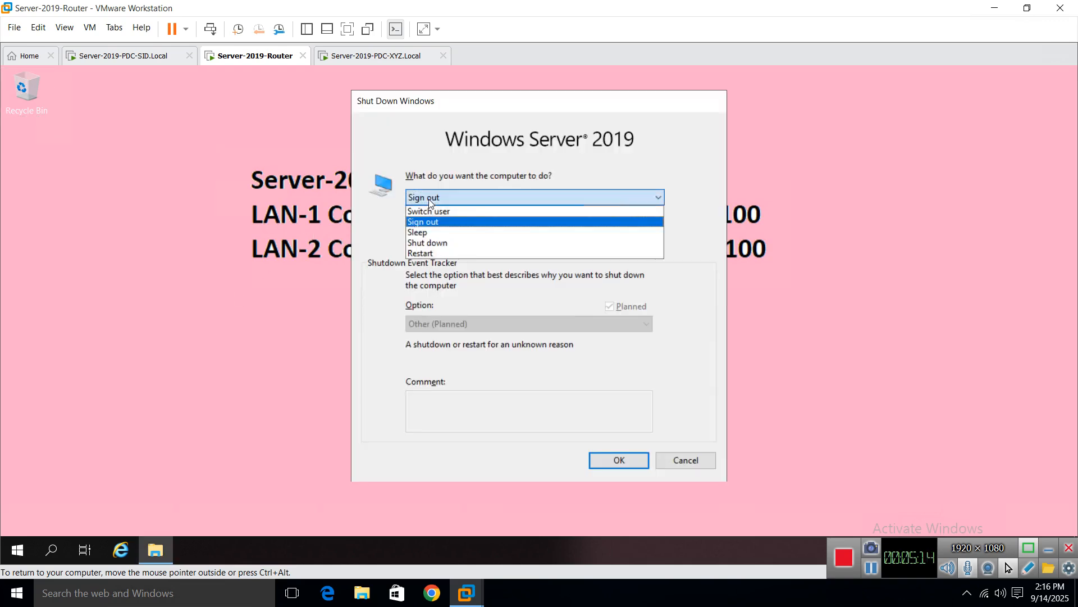
{"action": "left_click", "coordinate": [439, 250]}
{"action": "left_click", "coordinate": [500, 405]}
{"action": "type", "text": "a"}
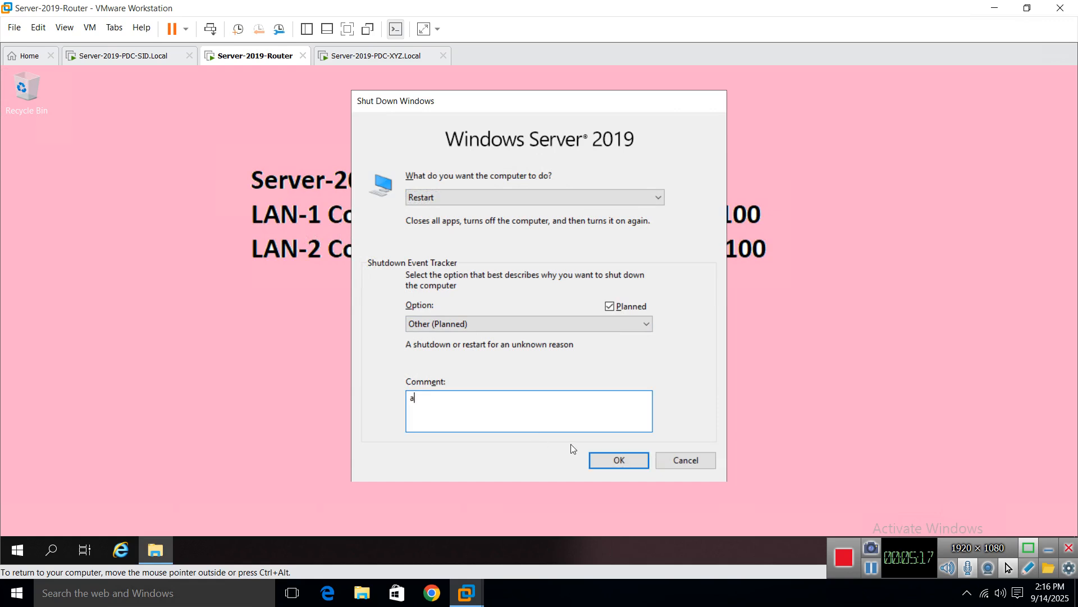
{"action": "left_click", "coordinate": [618, 459]}
{"action": "left_click", "coordinate": [871, 567]}
{"action": "left_click", "coordinate": [871, 567]}
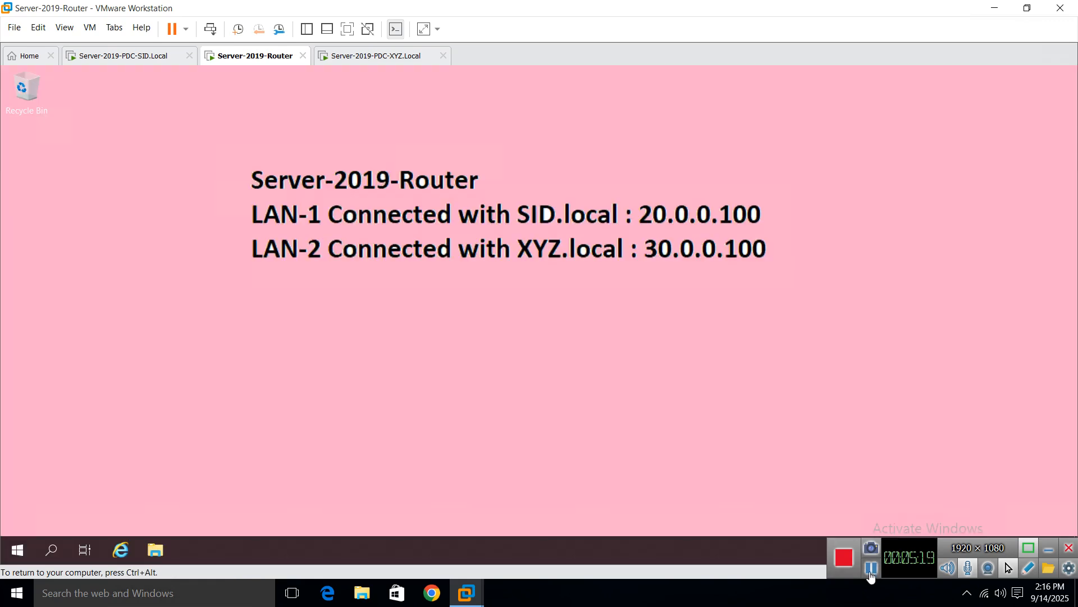
Step: After the reboot, launch Server Manager from the Start menu
{"action": "left_click", "coordinate": [17, 549]}
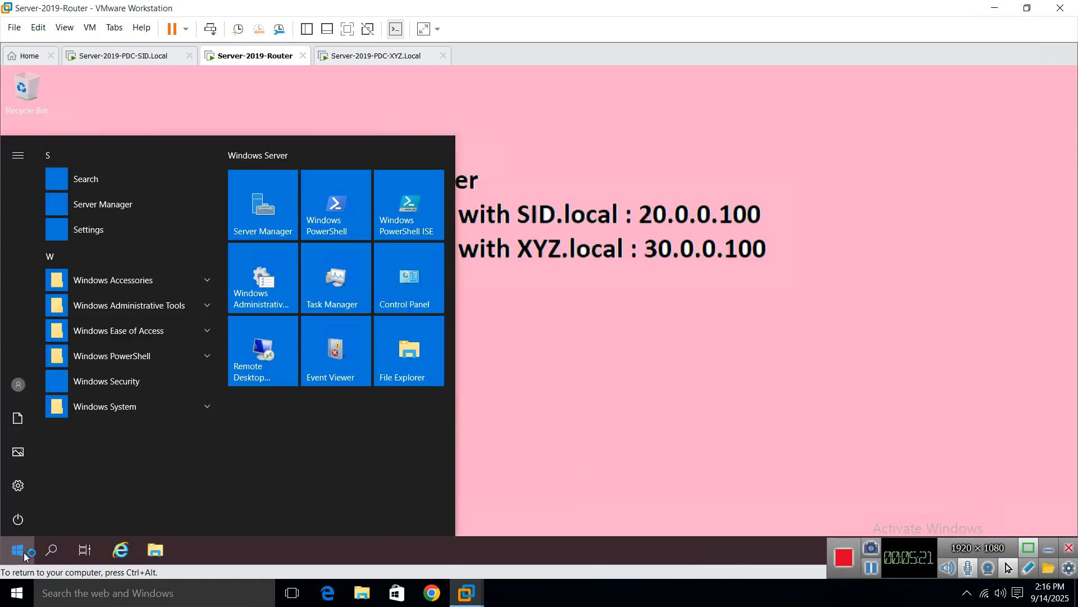
{"action": "left_click", "coordinate": [551, 316]}
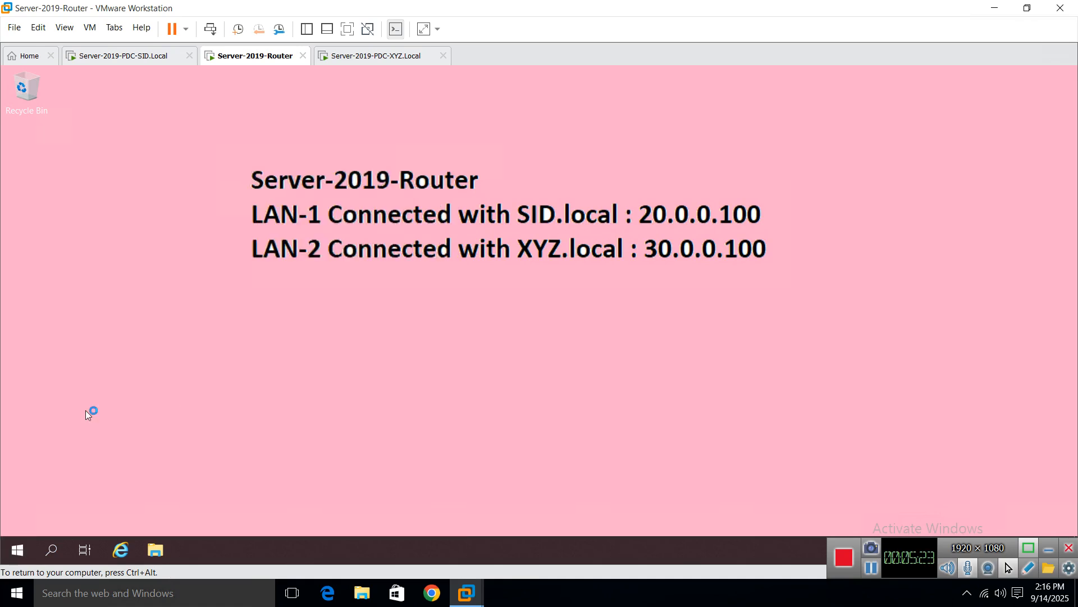
{"action": "left_click", "coordinate": [16, 549]}
{"action": "left_click", "coordinate": [256, 216]}
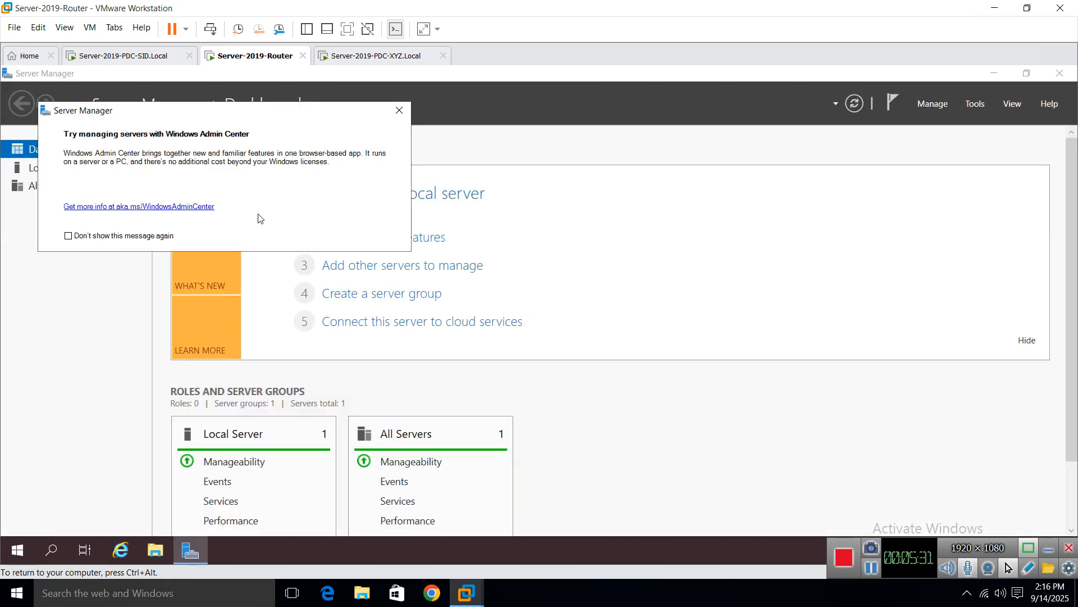
Step: Dismiss the Admin Center notice and start a role-based installation on the listed router server
{"action": "left_click", "coordinate": [399, 111]}
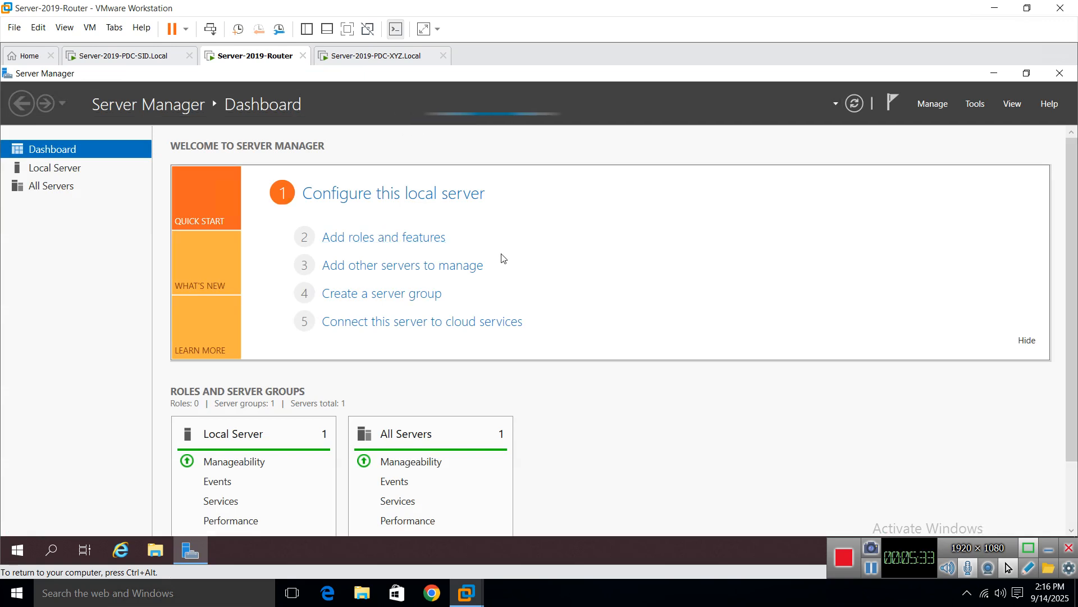
{"action": "left_click", "coordinate": [370, 238]}
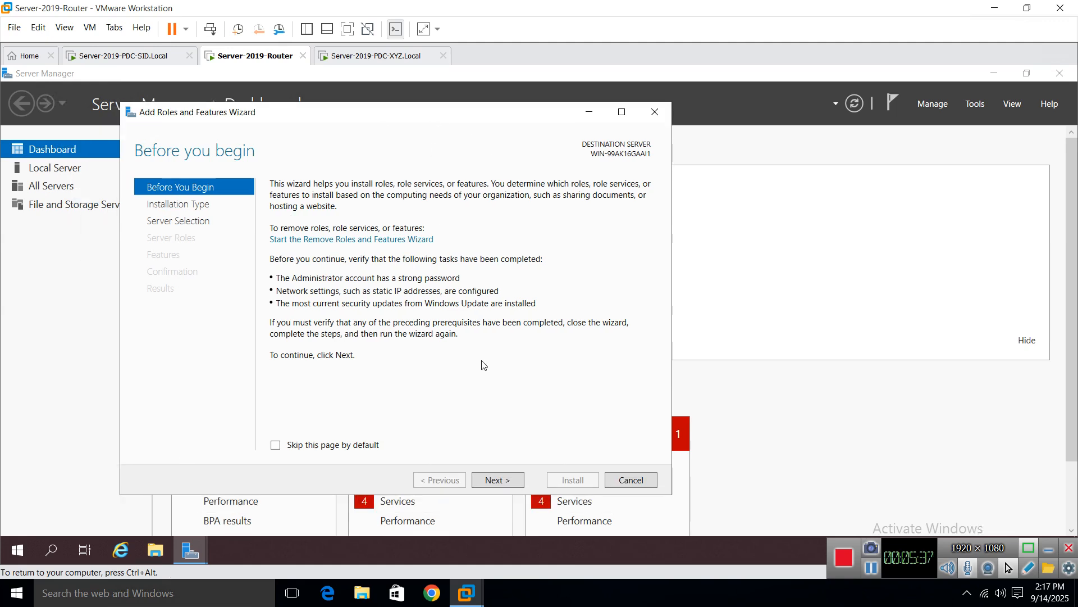
{"action": "left_click", "coordinate": [490, 481]}
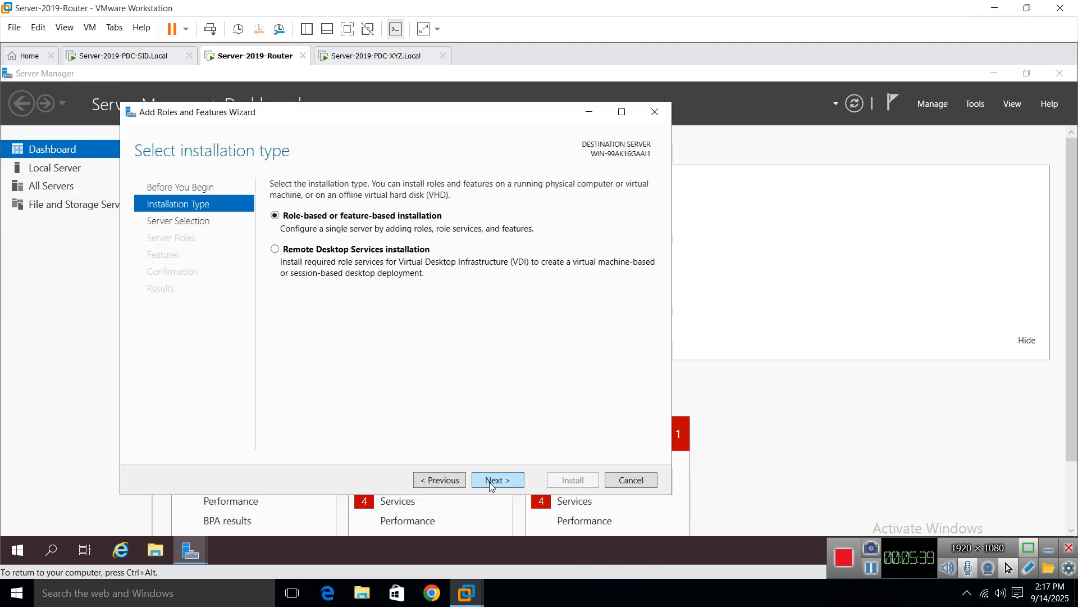
{"action": "left_click", "coordinate": [490, 481]}
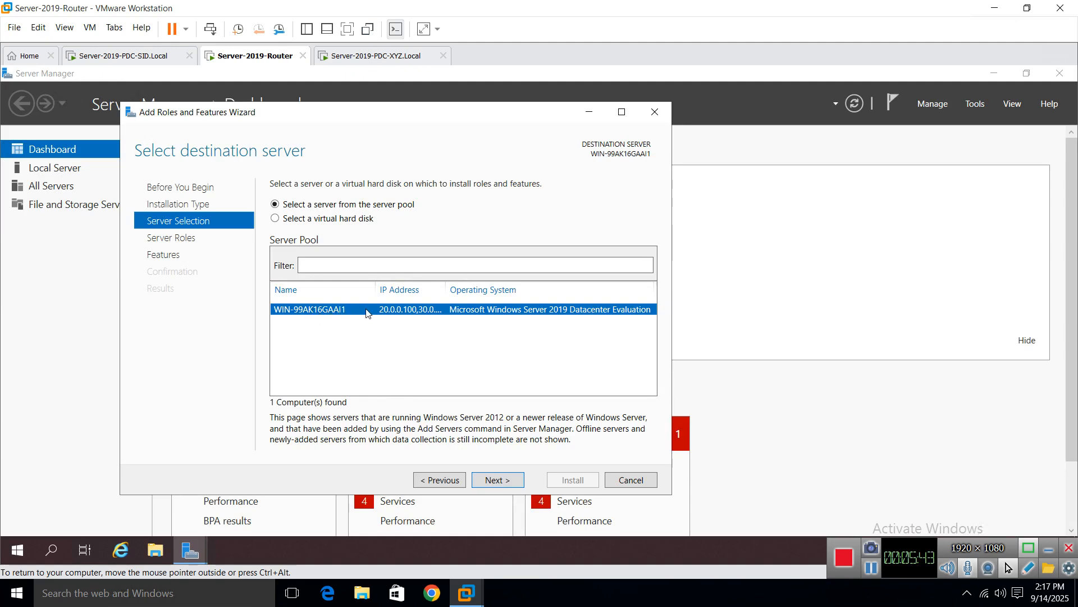
{"action": "double_click", "coordinate": [446, 289]}
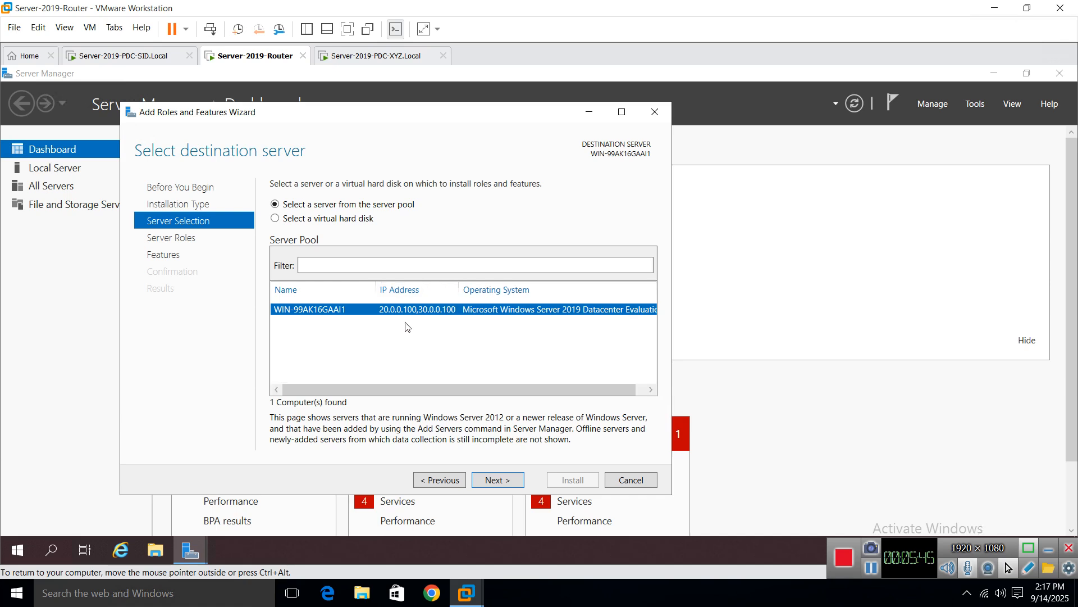
{"action": "left_click", "coordinate": [497, 479]}
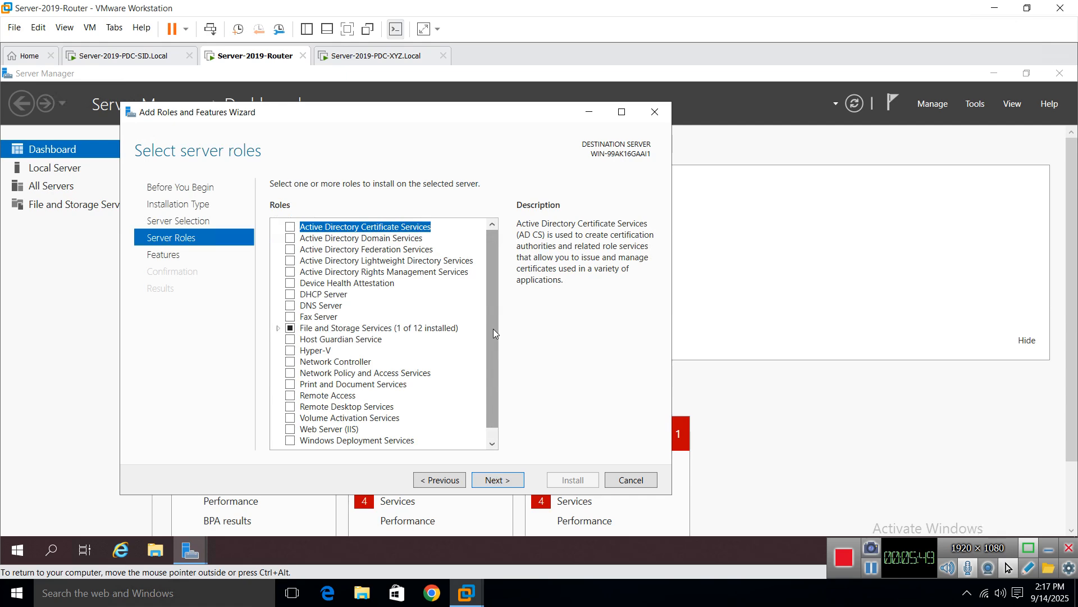
Step: Tick the Remote Access role and add its Routing role service
{"action": "scroll", "coordinate": [493, 330], "scroll_direction": "down", "scroll_amount": 1}
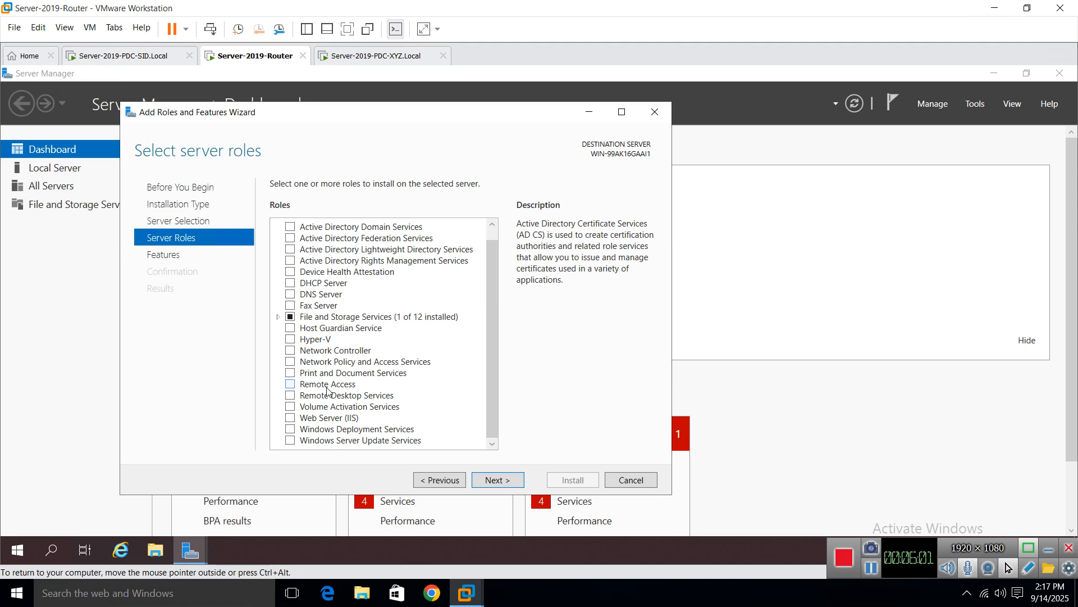
{"action": "left_click", "coordinate": [291, 386]}
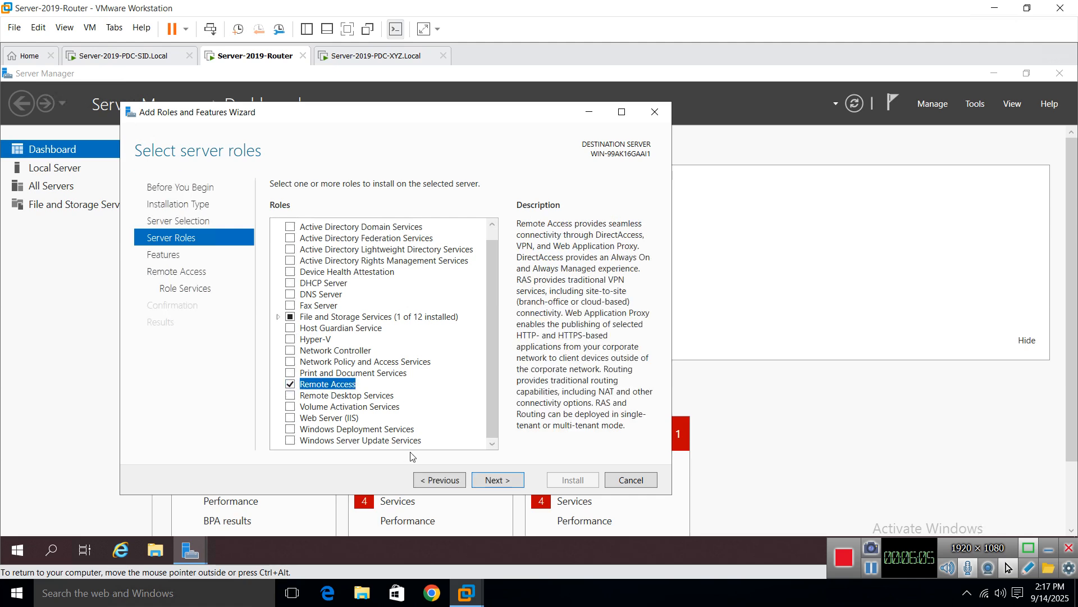
{"action": "left_click", "coordinate": [494, 482]}
{"action": "left_click", "coordinate": [493, 481]}
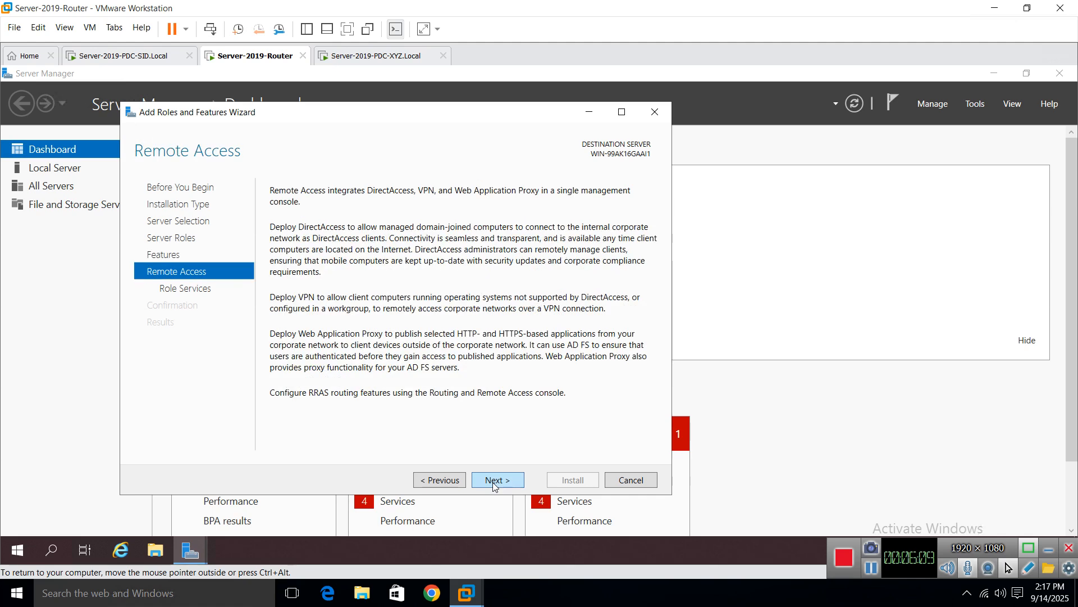
{"action": "left_click", "coordinate": [493, 482]}
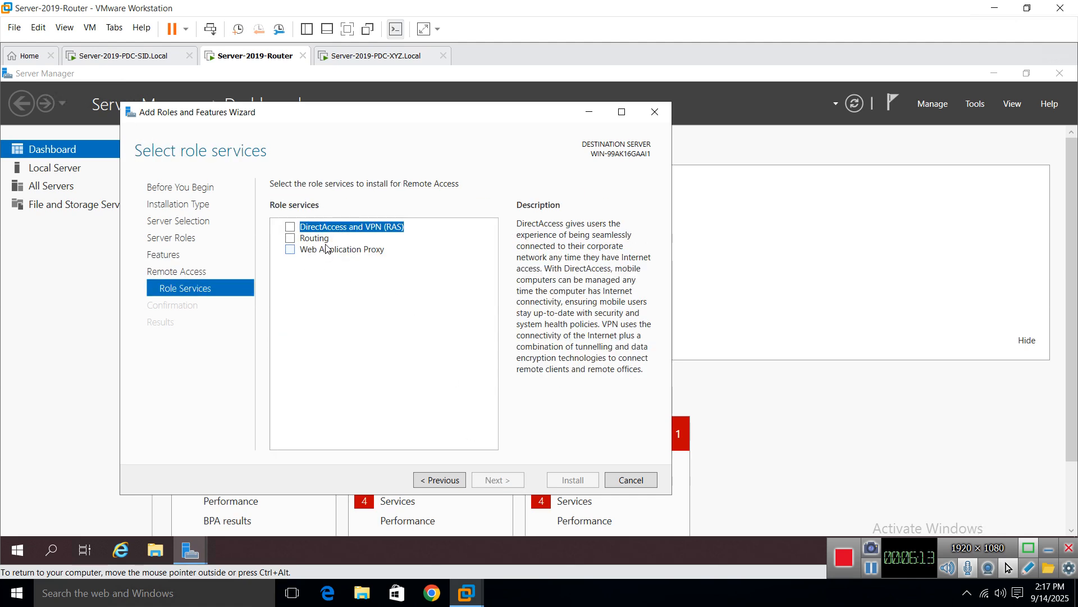
{"action": "left_click", "coordinate": [291, 239]}
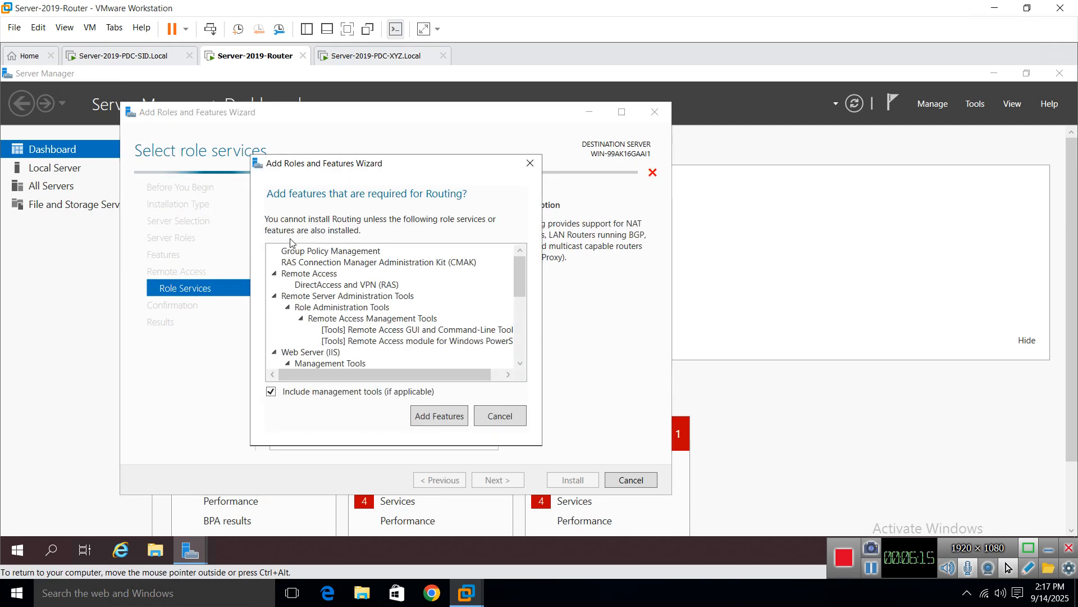
Step: Accept Routing's required features and keep the default Web Server (IIS) role services
{"action": "left_click", "coordinate": [439, 416]}
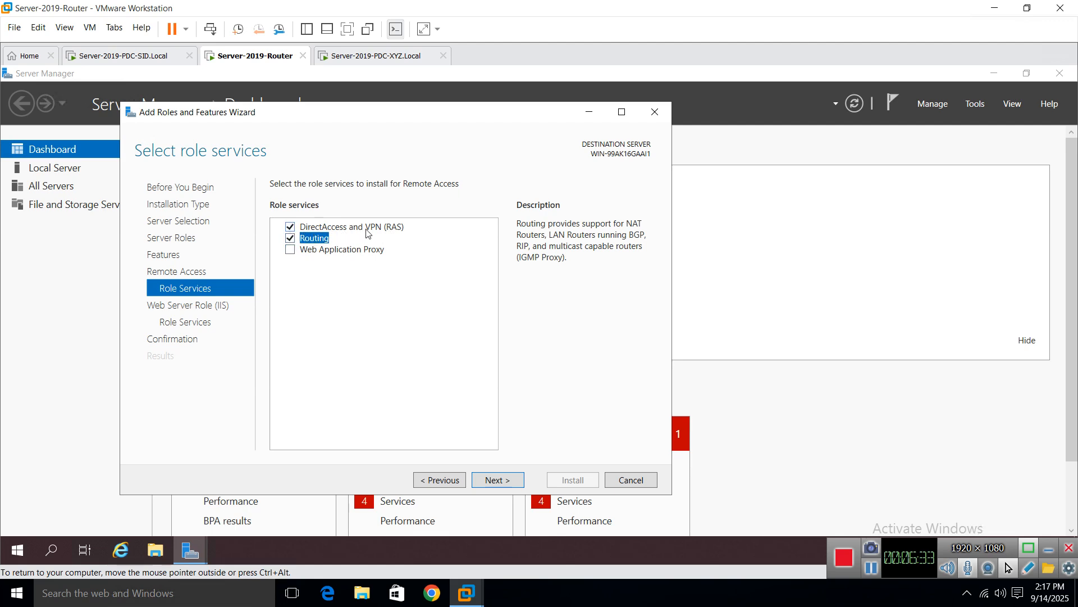
{"action": "left_click", "coordinate": [487, 481]}
{"action": "left_click", "coordinate": [487, 481]}
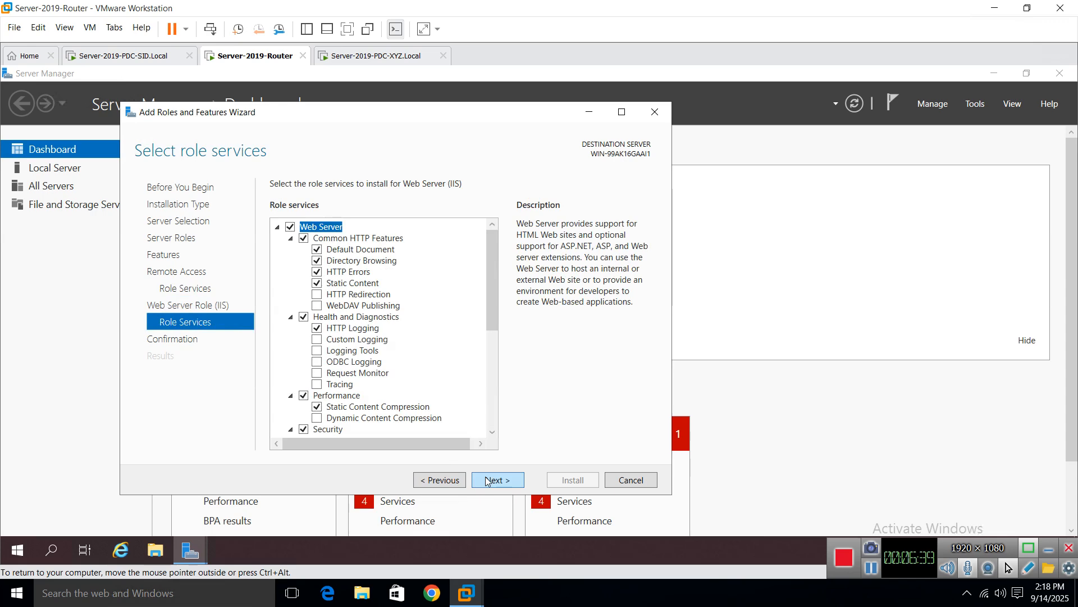
{"action": "left_click", "coordinate": [487, 481]}
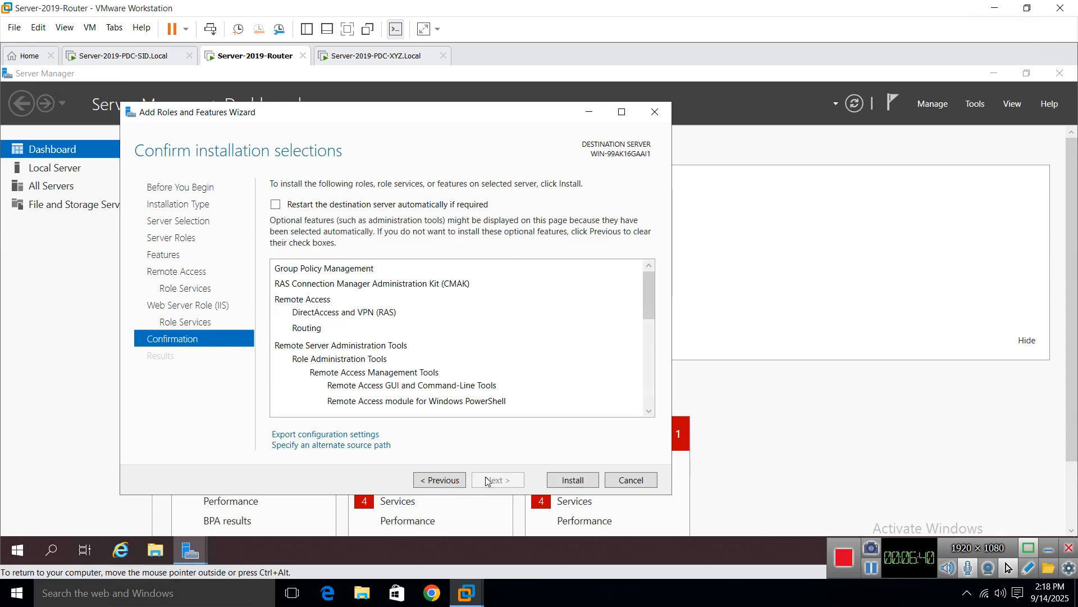
Step: Allow automatic restart, install the selected roles, and close the wizard when finished
{"action": "left_click", "coordinate": [320, 210]}
{"action": "left_click", "coordinate": [579, 358]}
{"action": "left_click", "coordinate": [572, 480]}
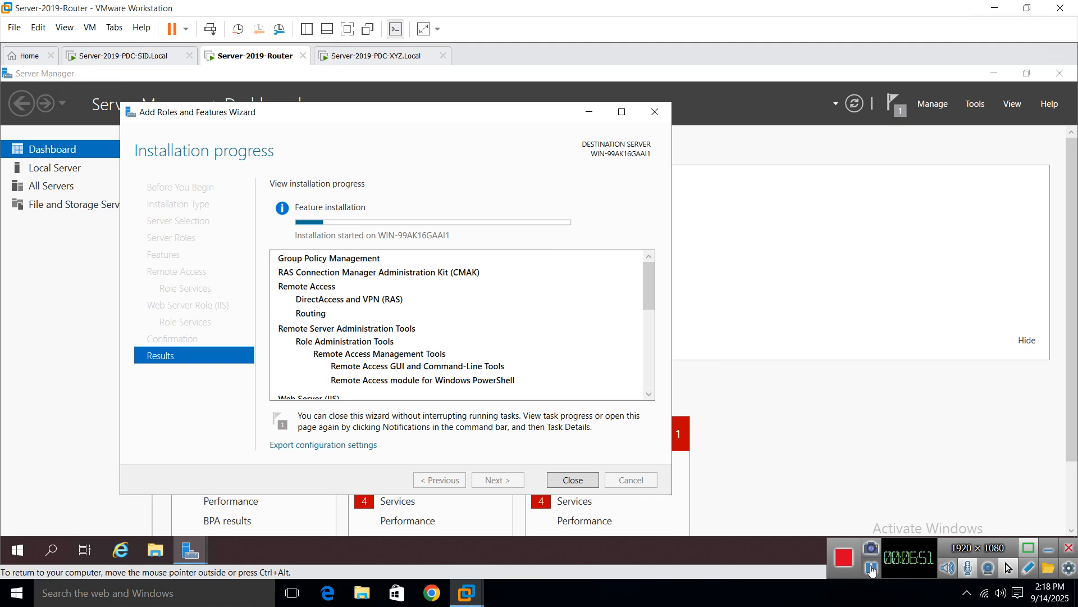
{"action": "left_click", "coordinate": [871, 569]}
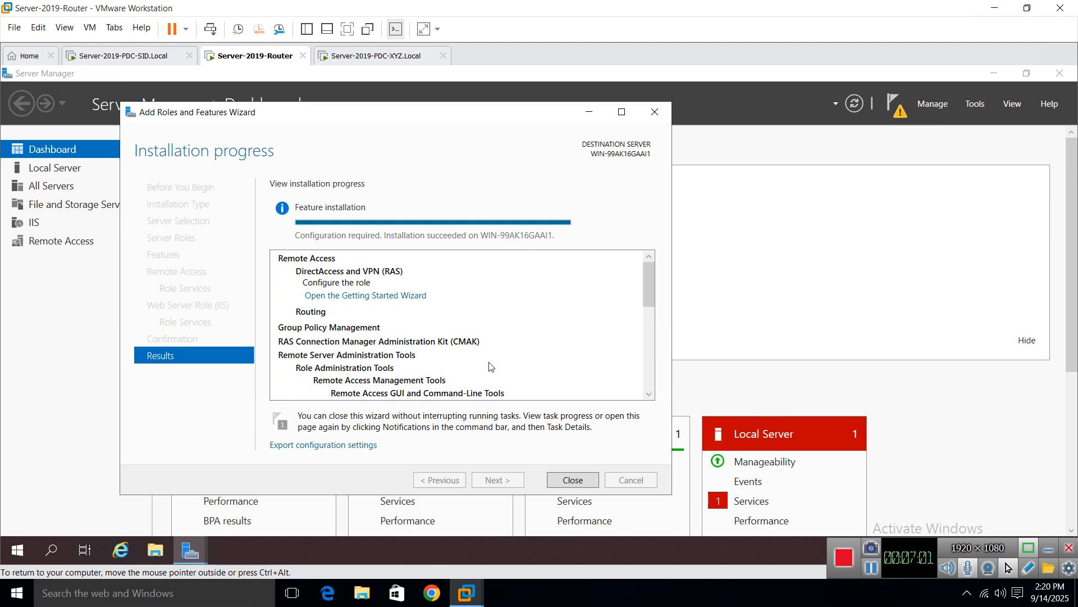
{"action": "left_click", "coordinate": [570, 487]}
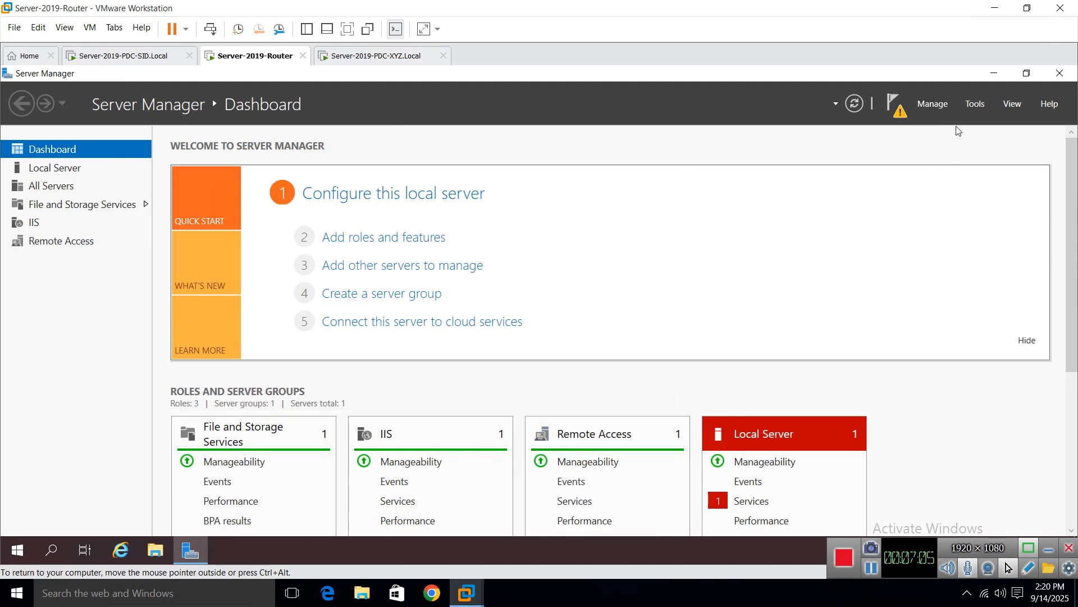
Step: Launch Routing and Remote Access from Tools, minimize Server Manager, and maximize the console
{"action": "left_click", "coordinate": [967, 104]}
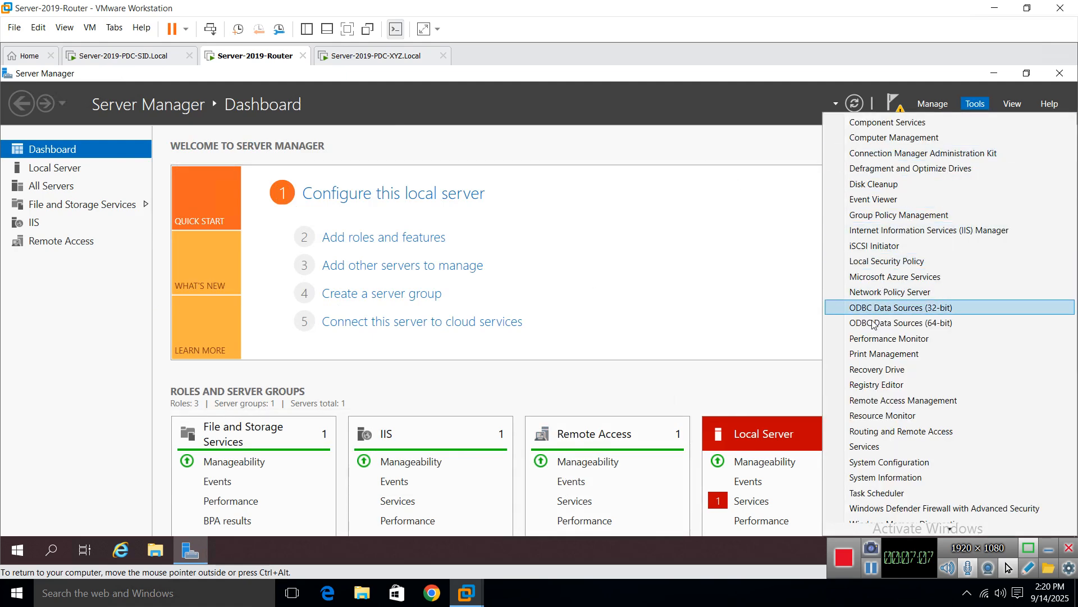
{"action": "left_click", "coordinate": [909, 437]}
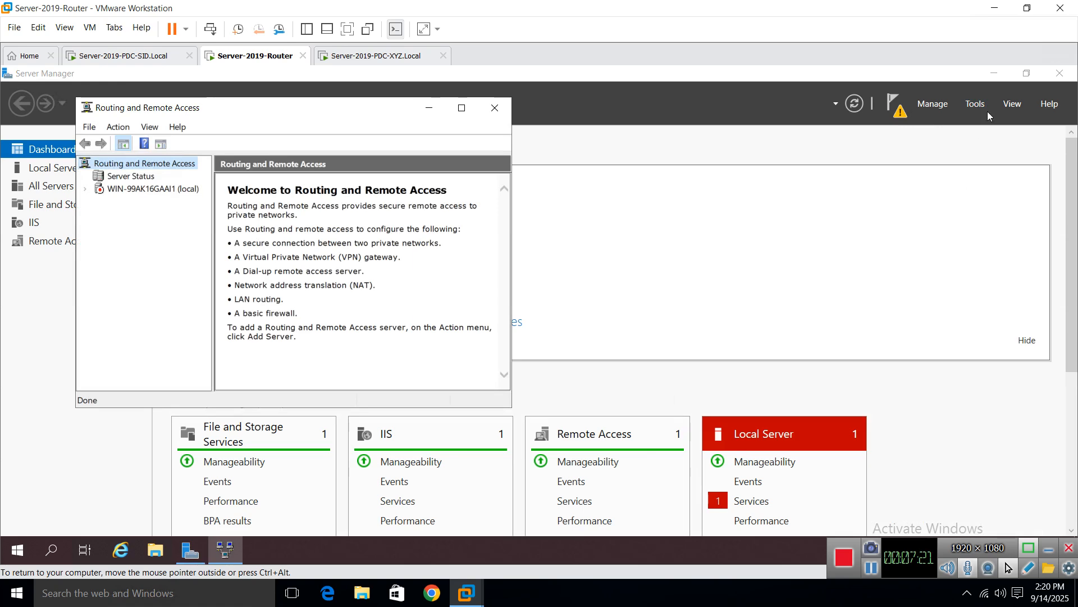
{"action": "left_click", "coordinate": [994, 73]}
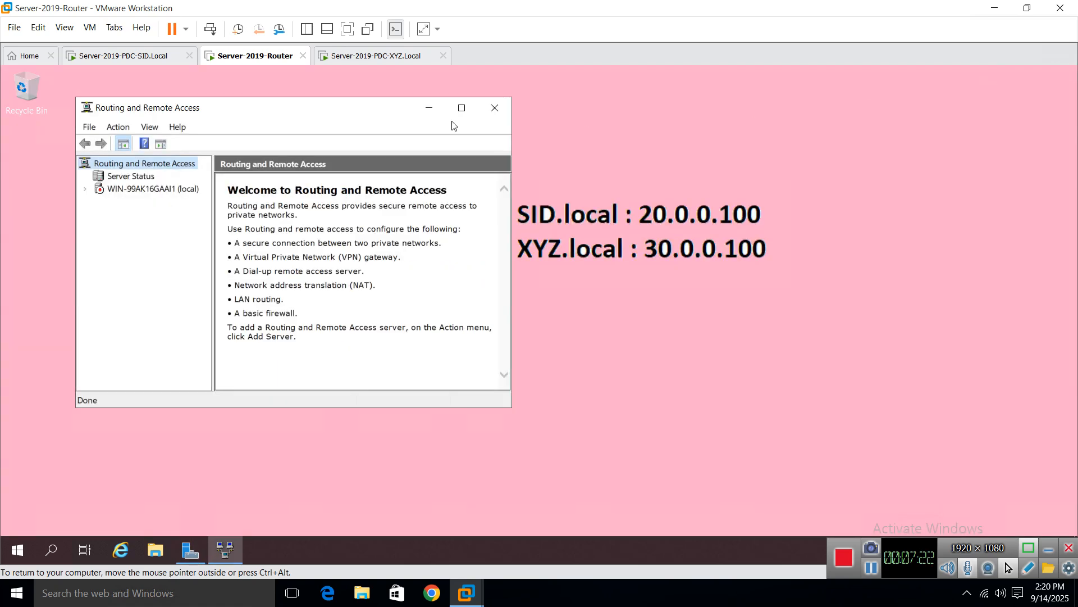
{"action": "double_click", "coordinate": [363, 116]}
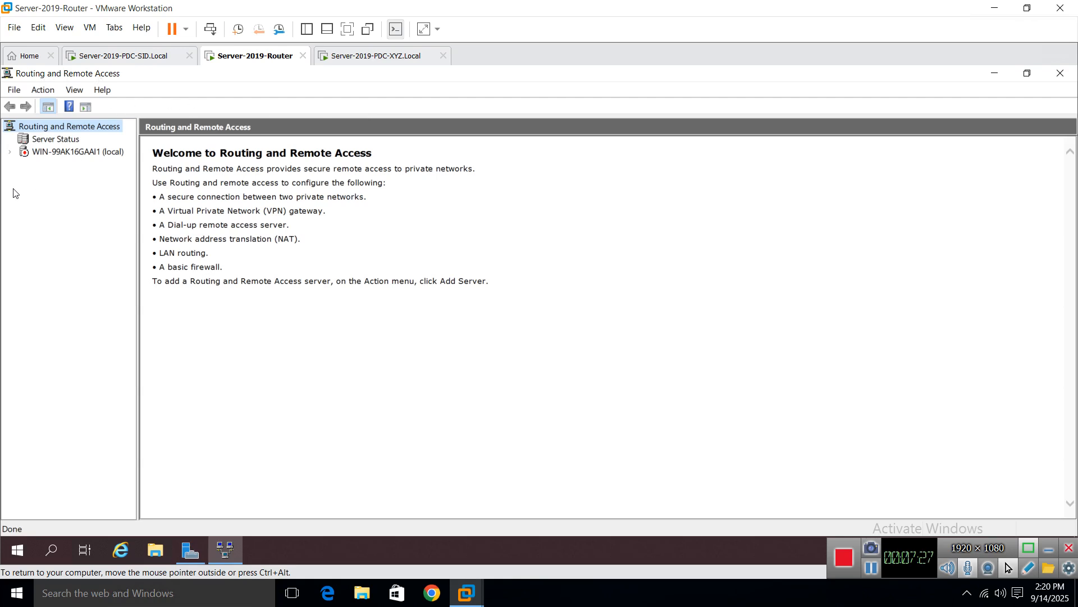
Step: Select the local server node in the Routing and Remote Access console and open its context menu
{"action": "left_click", "coordinate": [10, 152]}
{"action": "left_click", "coordinate": [43, 152]}
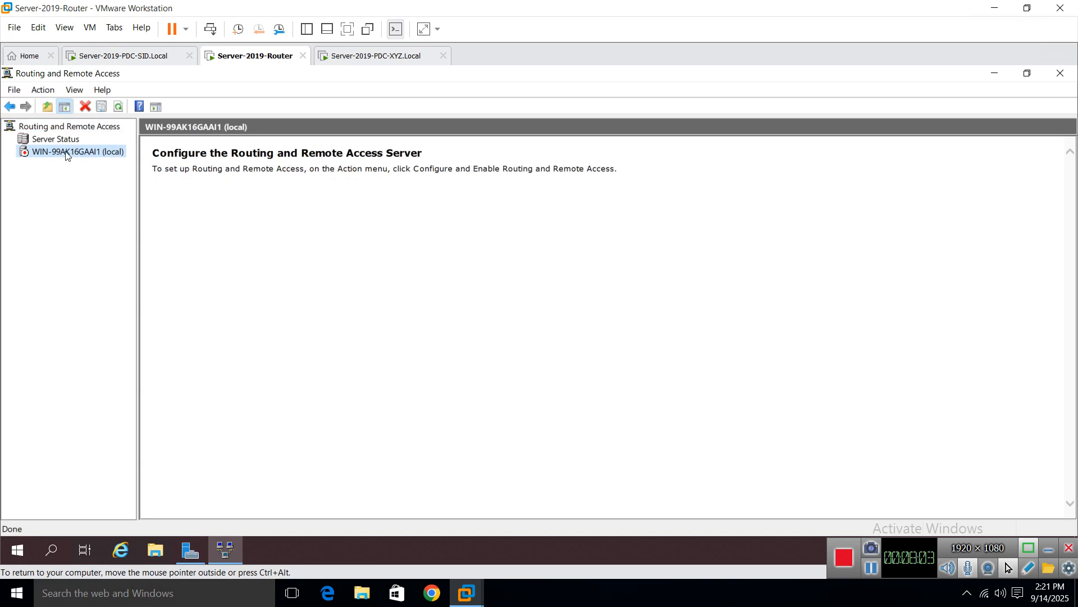
{"action": "right_click", "coordinate": [63, 153]}
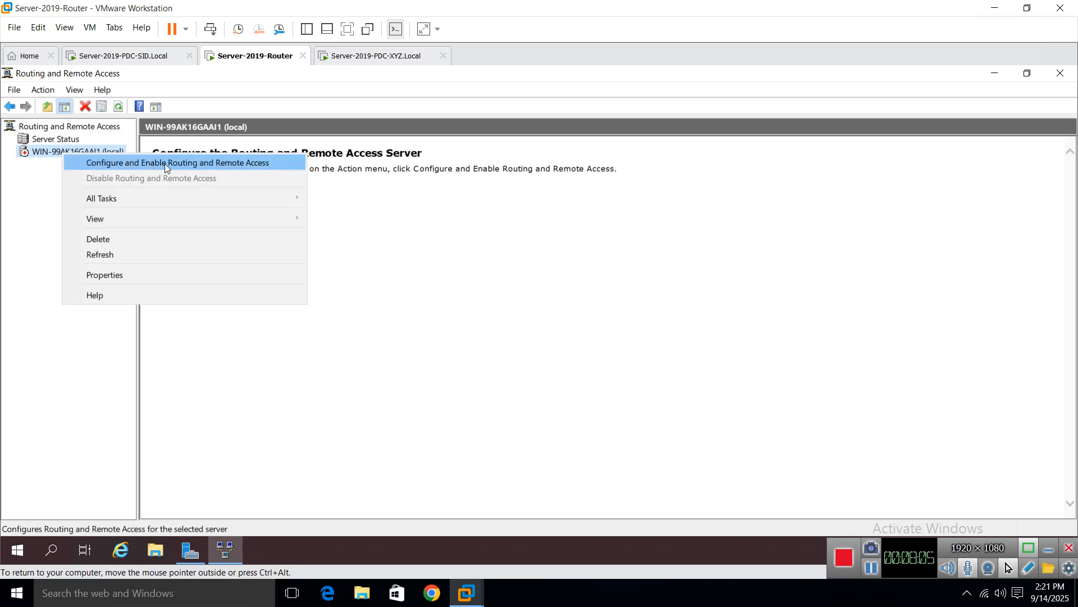
Step: Run the routing setup wizard with Custom configuration and LAN routing only, then start the service
{"action": "left_click", "coordinate": [222, 168]}
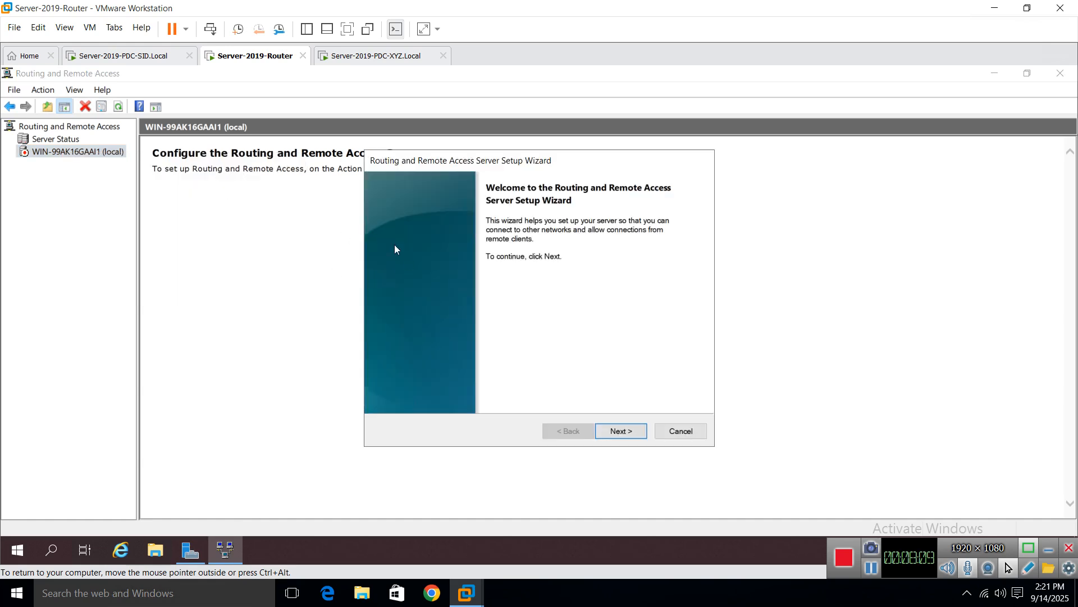
{"action": "left_click_drag", "start_coordinate": [450, 163], "coordinate": [303, 194]}
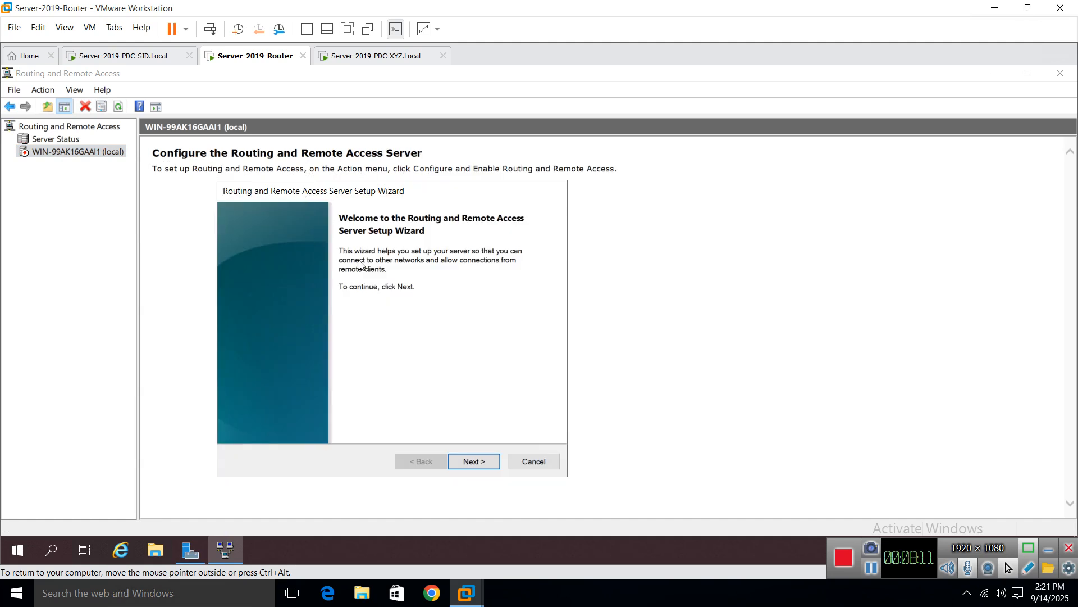
{"action": "left_click", "coordinate": [474, 461]}
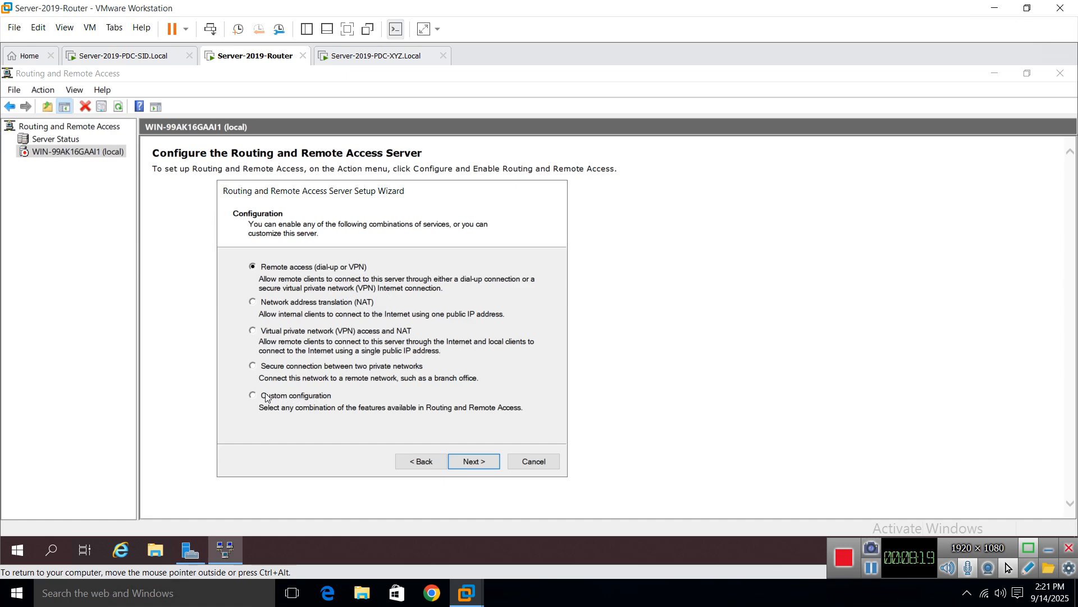
{"action": "left_click", "coordinate": [303, 398]}
{"action": "left_click", "coordinate": [475, 460]}
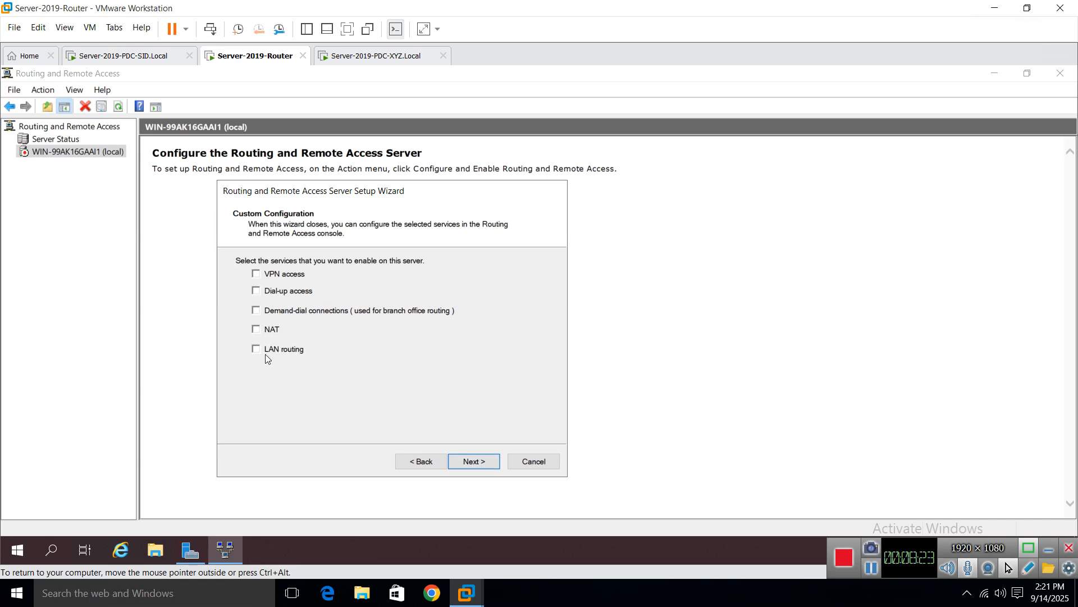
{"action": "left_click", "coordinate": [255, 349]}
{"action": "left_click", "coordinate": [477, 465]}
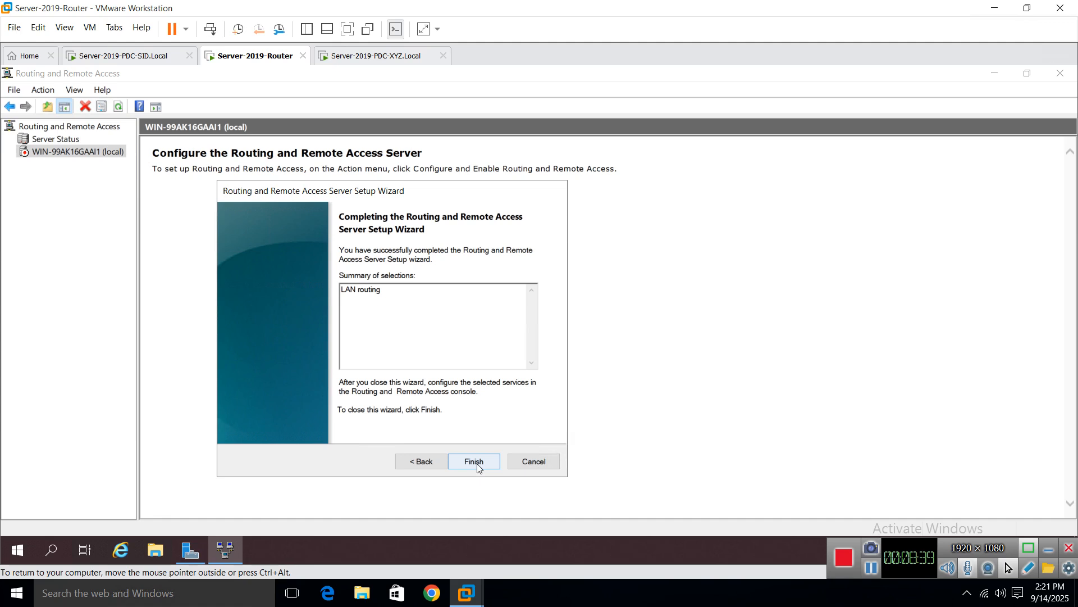
{"action": "left_click", "coordinate": [484, 460]}
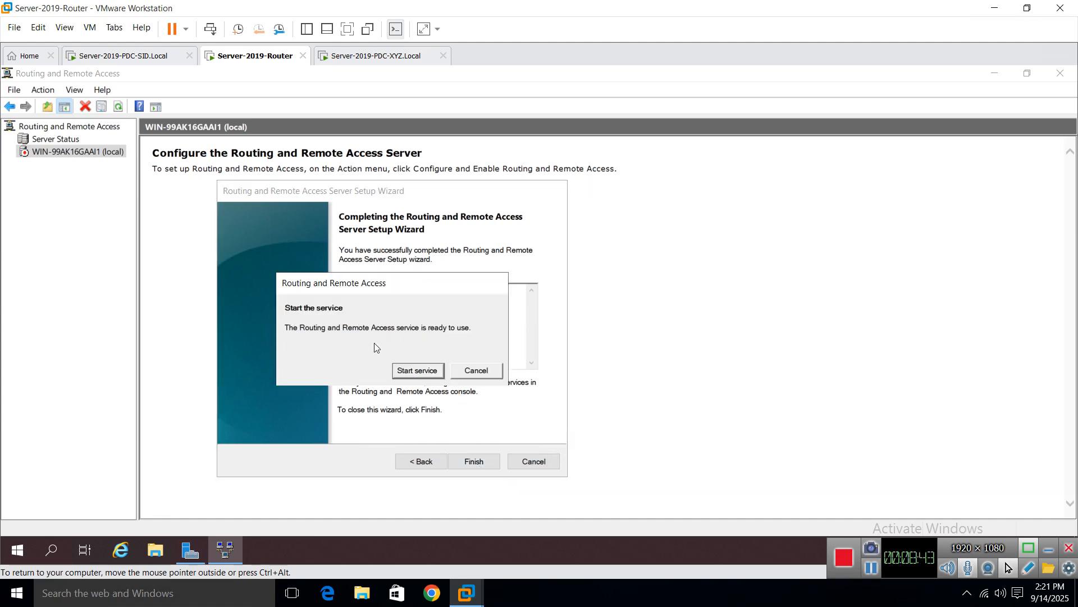
{"action": "left_click", "coordinate": [418, 370]}
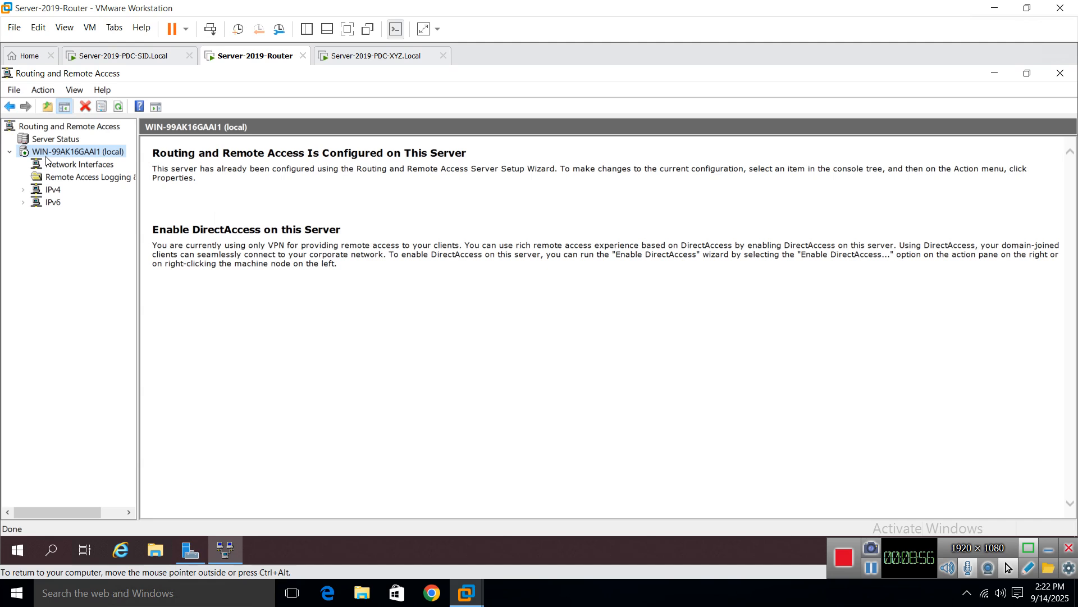
{"action": "left_click", "coordinate": [23, 189]}
{"action": "left_click", "coordinate": [23, 227]}
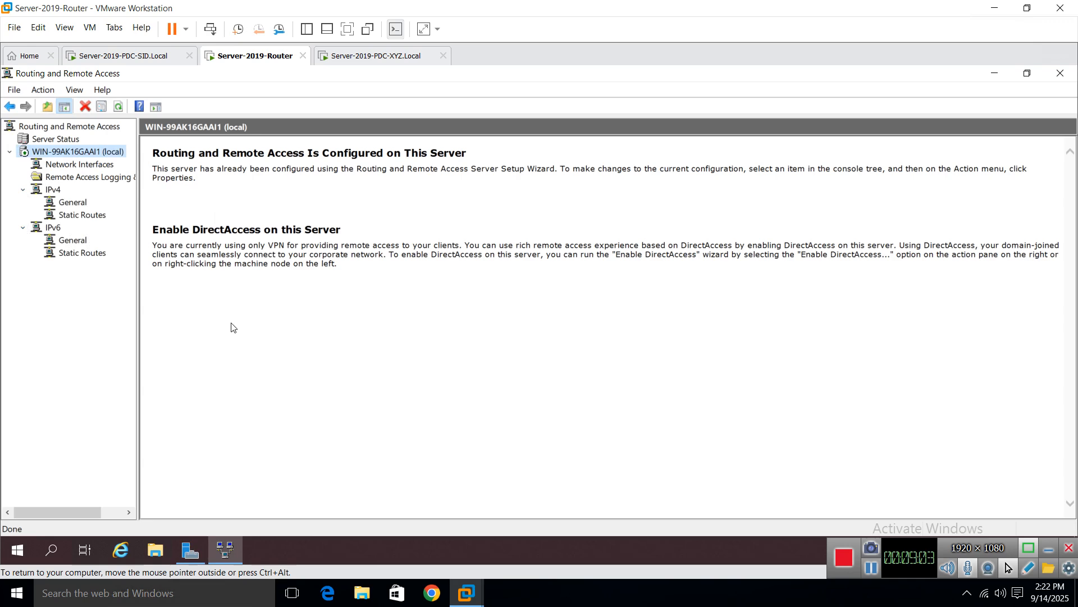
{"action": "left_click", "coordinate": [81, 208]}
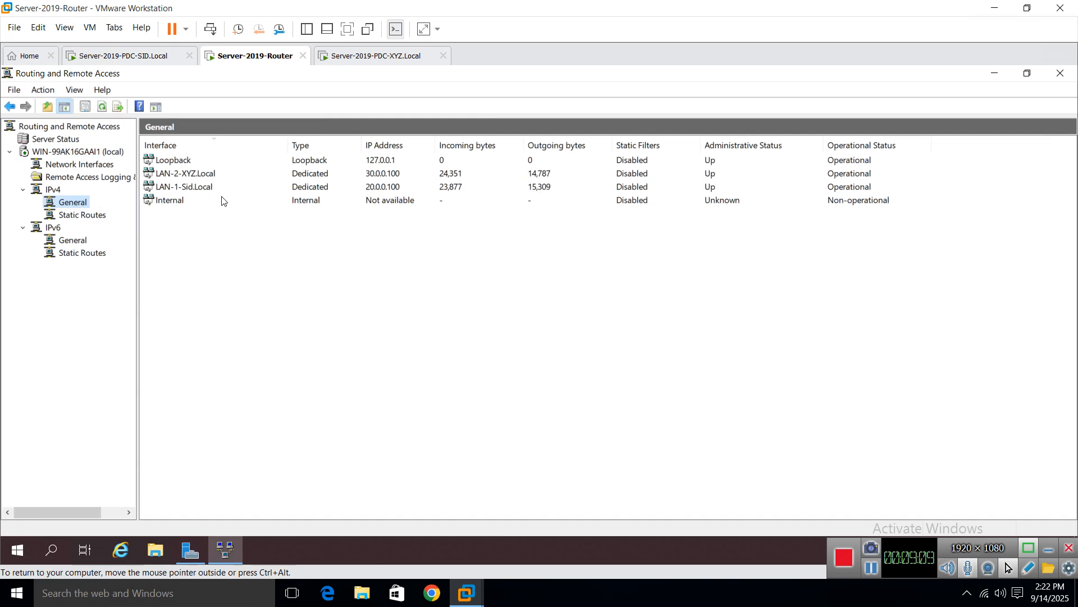
{"action": "left_click", "coordinate": [195, 192]}
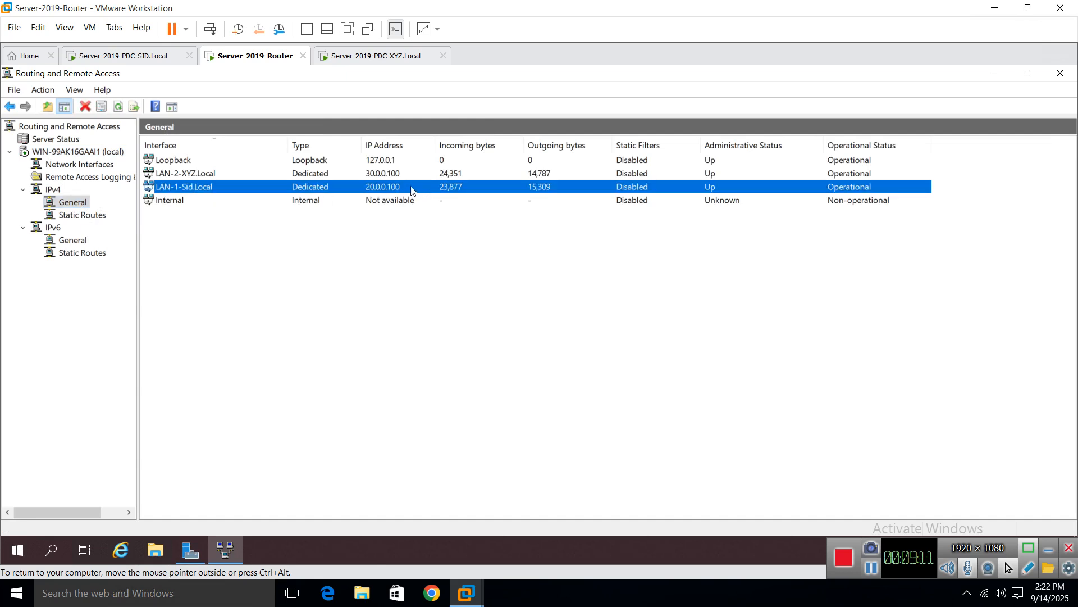
{"action": "left_click", "coordinate": [187, 176]}
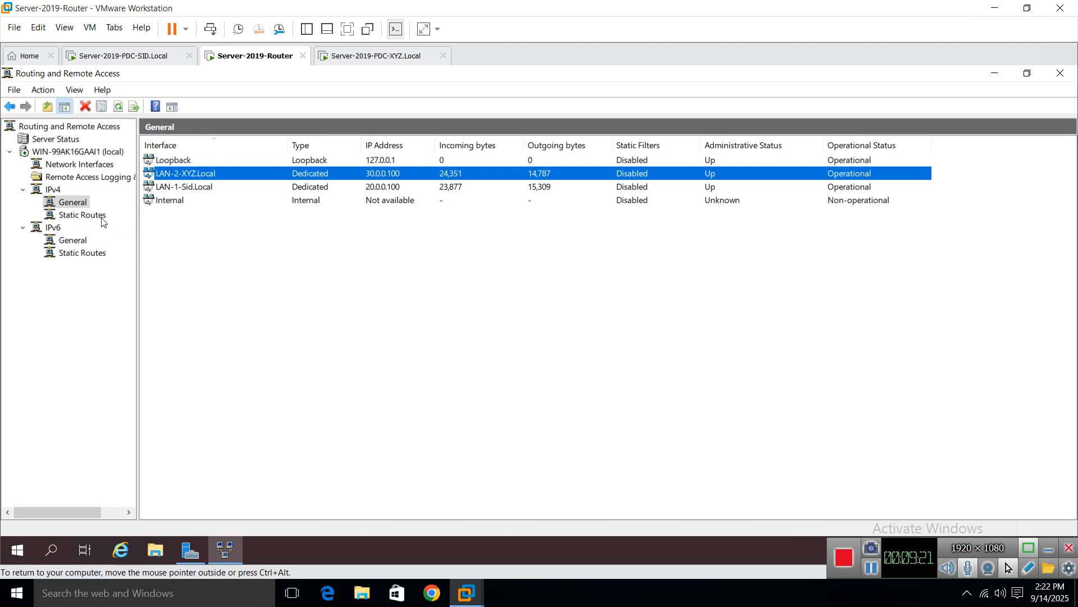
{"action": "left_click", "coordinate": [82, 217]}
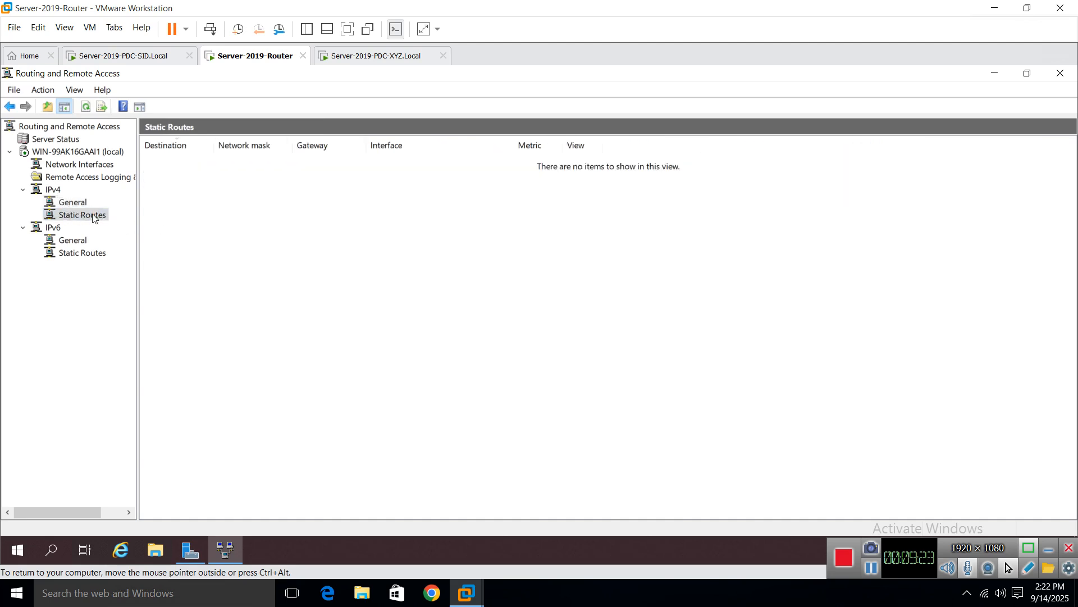
{"action": "right_click", "coordinate": [91, 215]}
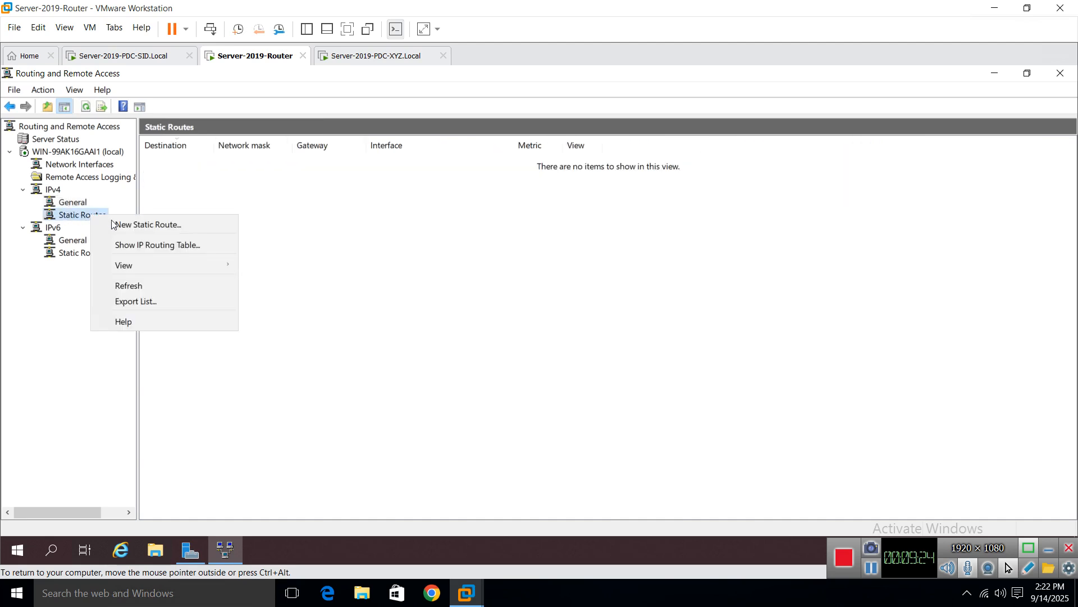
{"action": "left_click", "coordinate": [353, 289]}
{"action": "left_click", "coordinate": [57, 191]}
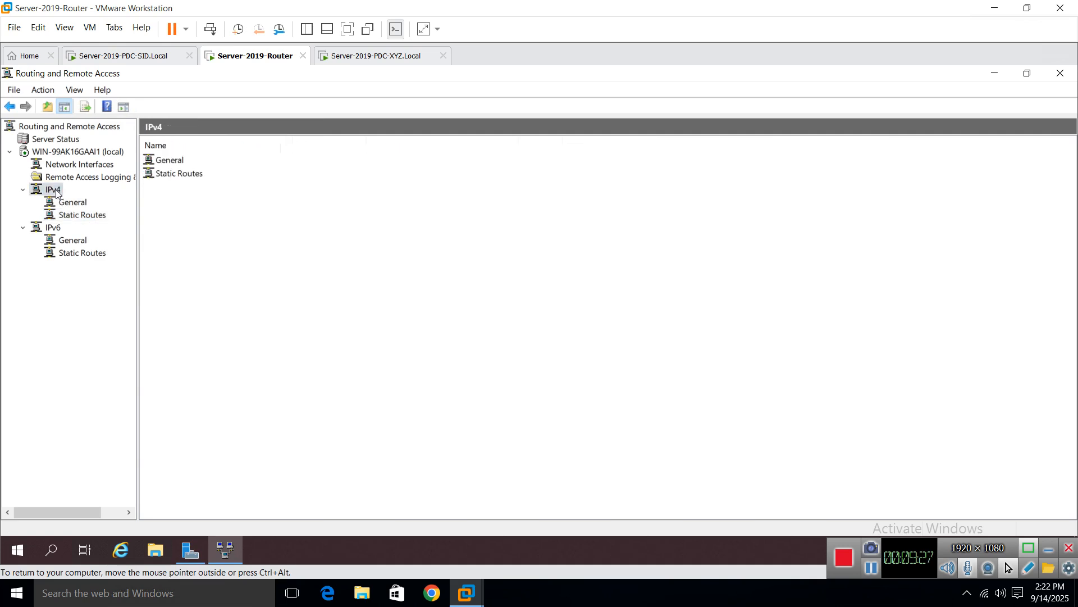
{"action": "right_click", "coordinate": [56, 192]}
{"action": "left_click", "coordinate": [292, 247]}
{"action": "right_click", "coordinate": [69, 206]}
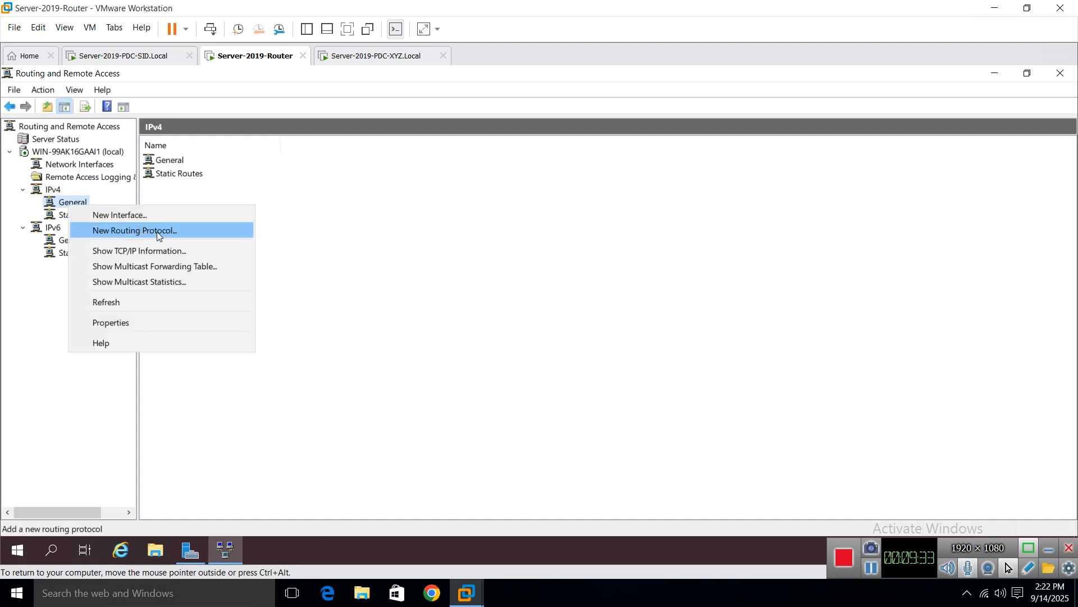
{"action": "left_click", "coordinate": [338, 269]}
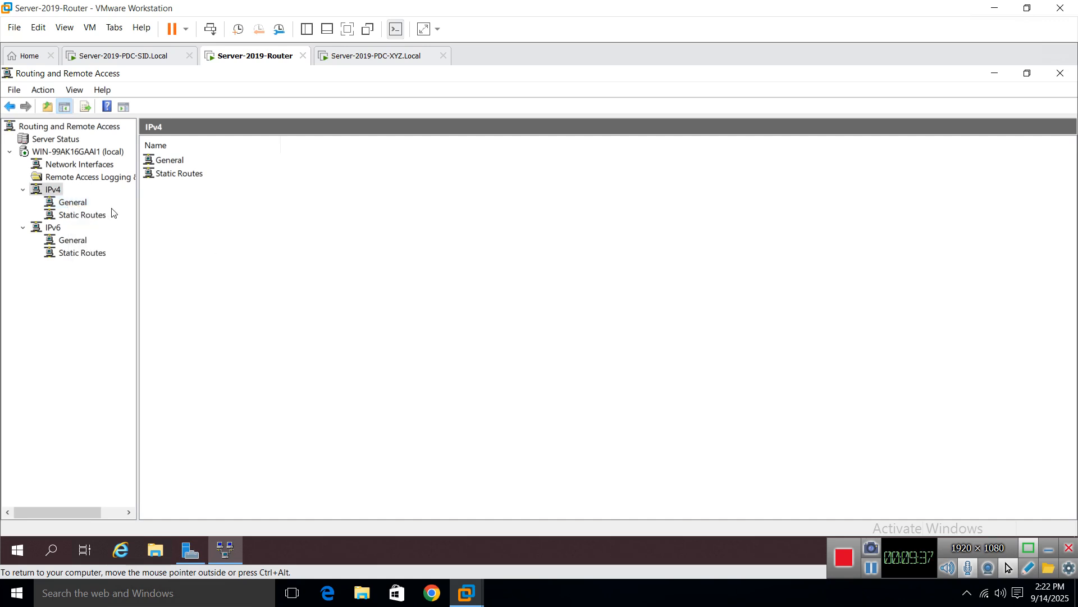
{"action": "left_click", "coordinate": [87, 203]}
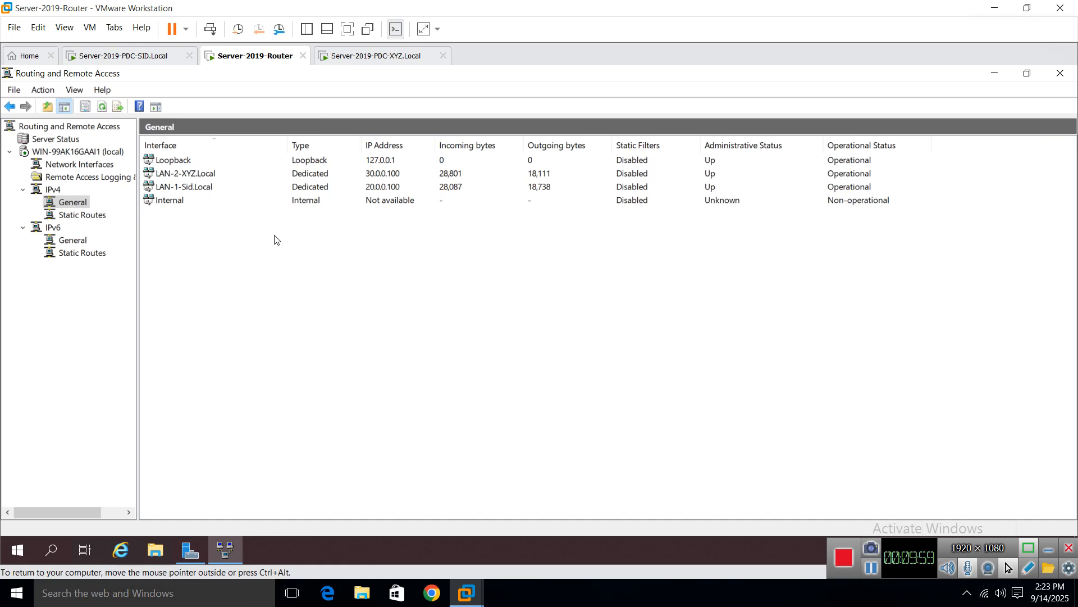
{"action": "right_click", "coordinate": [63, 203]}
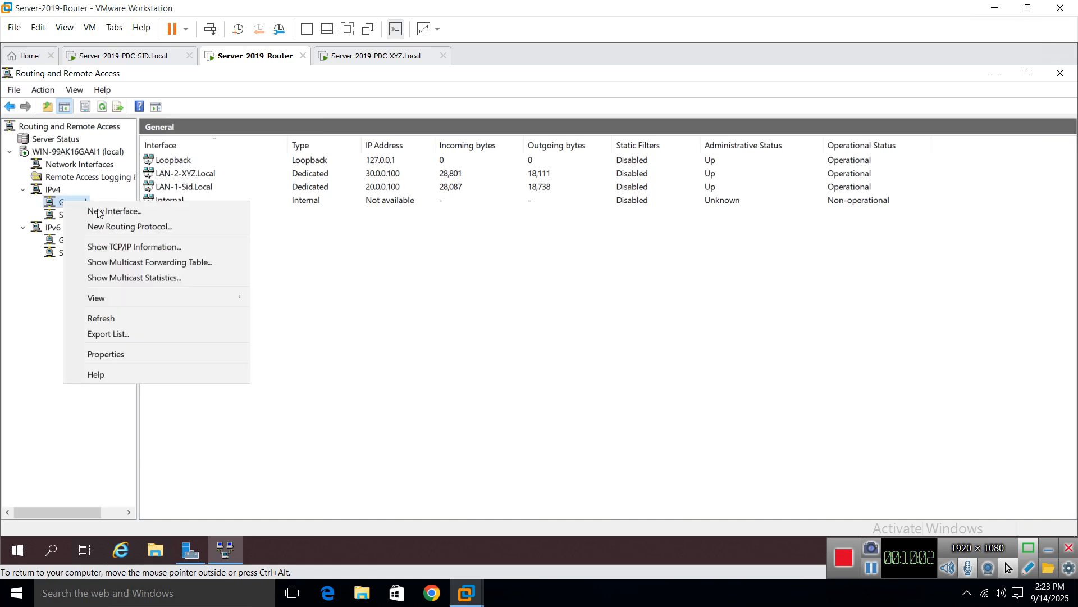
Step: Add RIP Version 2 for Internet Protocol under IPv4 and view its empty interface list
{"action": "left_click", "coordinate": [140, 227]}
{"action": "left_click", "coordinate": [433, 268]}
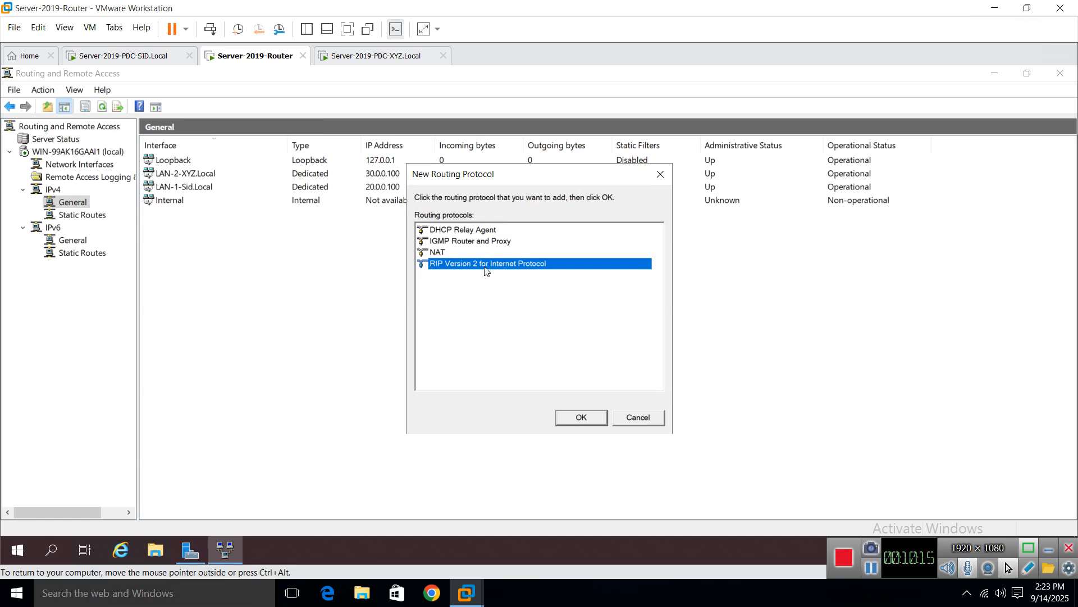
{"action": "left_click", "coordinate": [581, 418]}
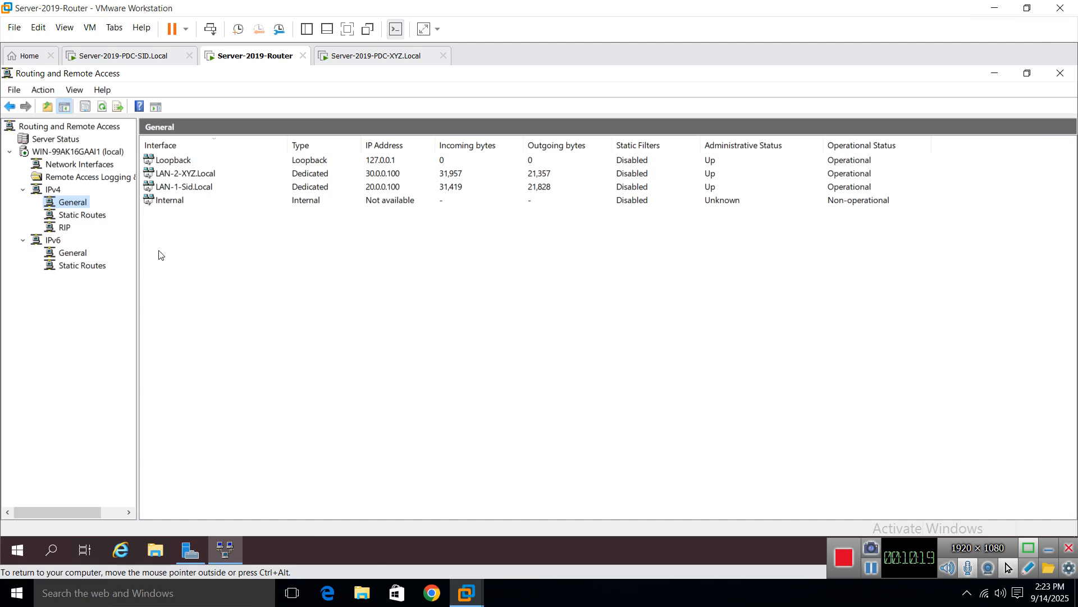
{"action": "left_click", "coordinate": [66, 229]}
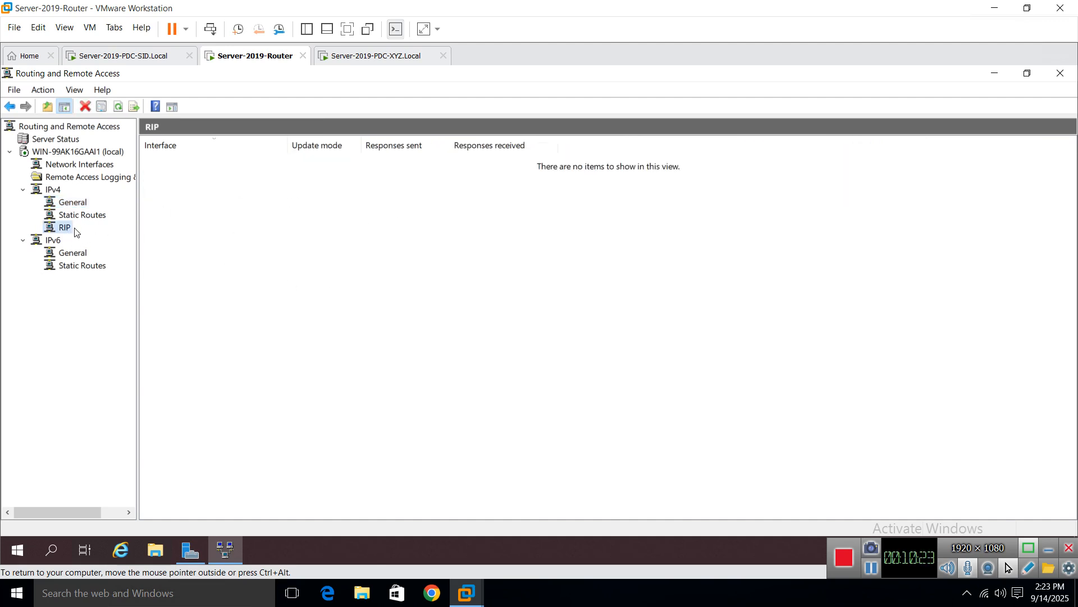
Step: Add LAN-1-Sid.Local as a RIP interface, keeping RIP version 1 and 2 for incoming packets
{"action": "right_click", "coordinate": [59, 227]}
{"action": "left_click", "coordinate": [108, 236]}
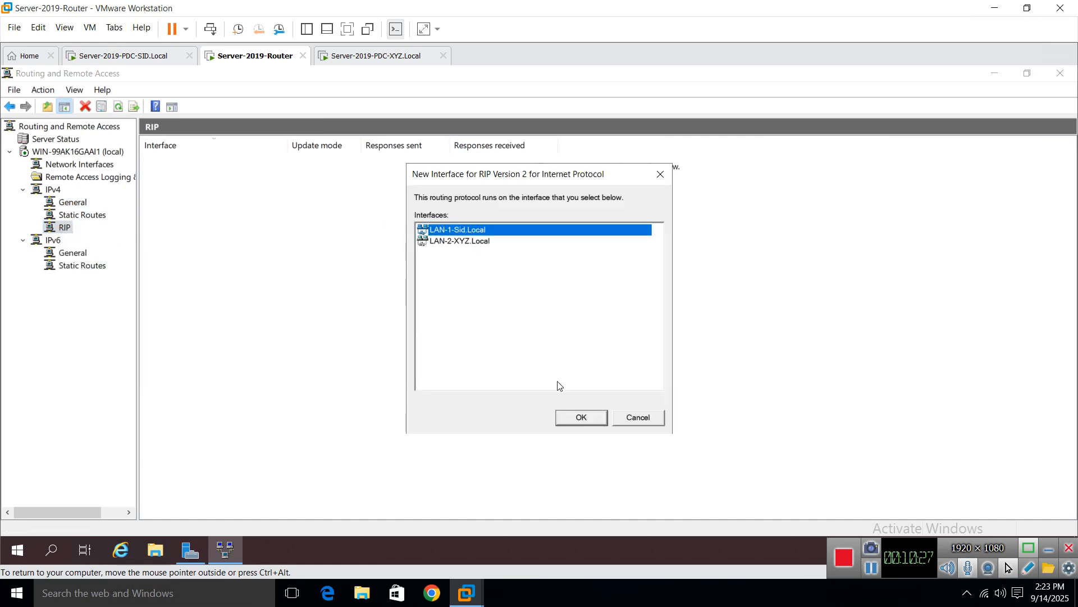
{"action": "left_click", "coordinate": [573, 419]}
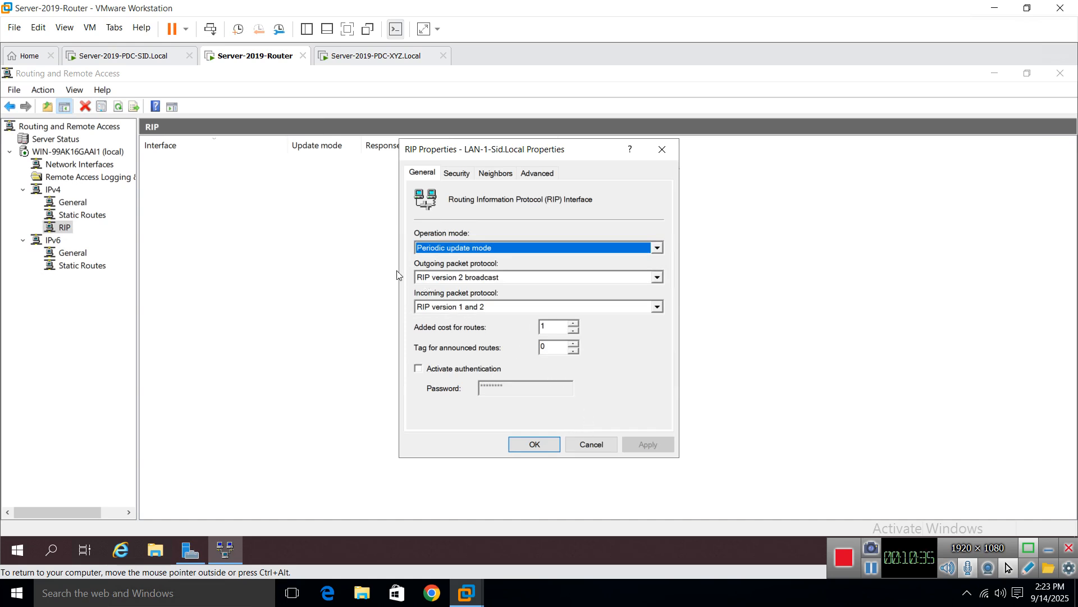
{"action": "left_click", "coordinate": [497, 308]}
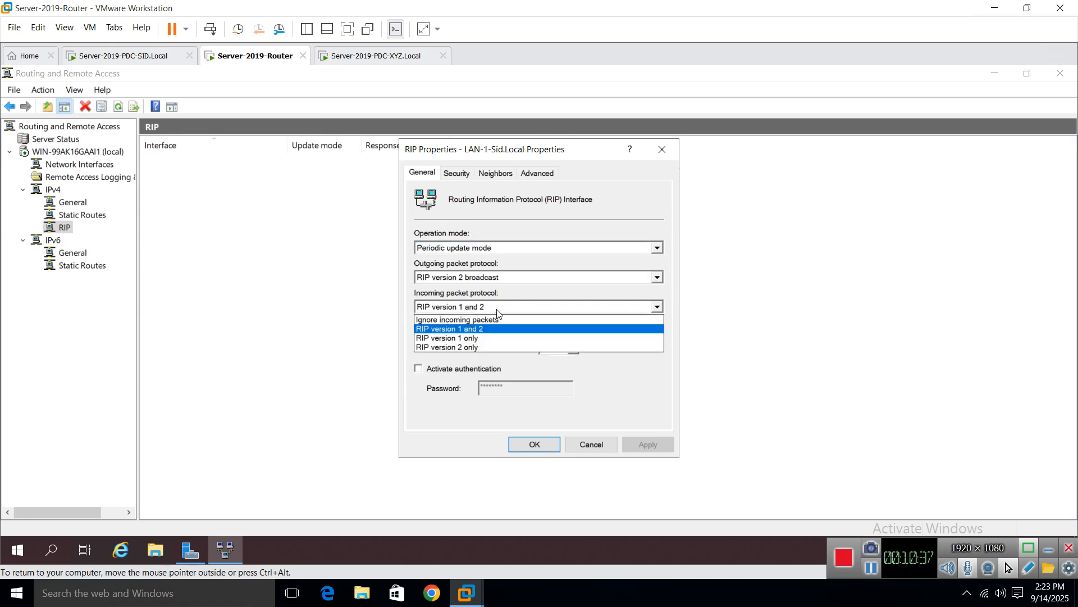
{"action": "left_click", "coordinate": [497, 309]}
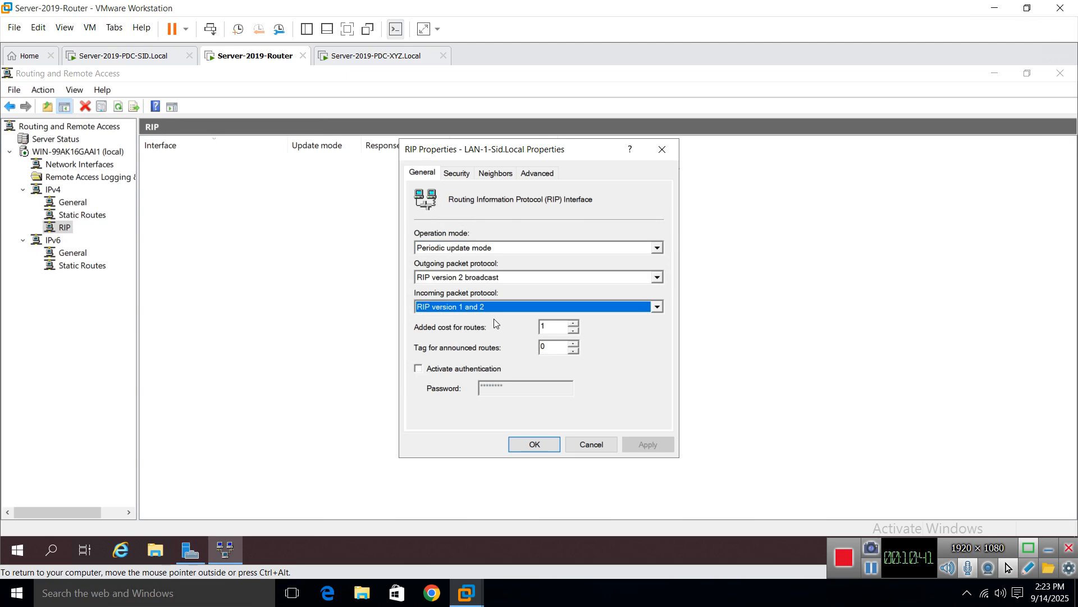
{"action": "left_click", "coordinate": [537, 445]}
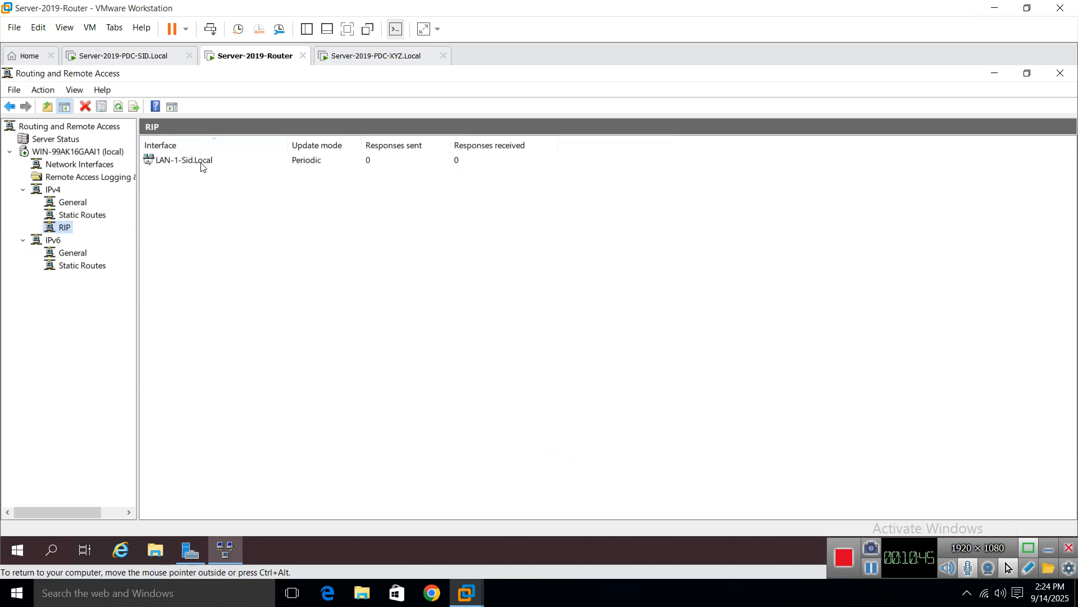
Step: Add LAN-2-XYZ.Local as a RIP interface with RIP version 2 broadcast and authentication enabled
{"action": "right_click", "coordinate": [60, 227]}
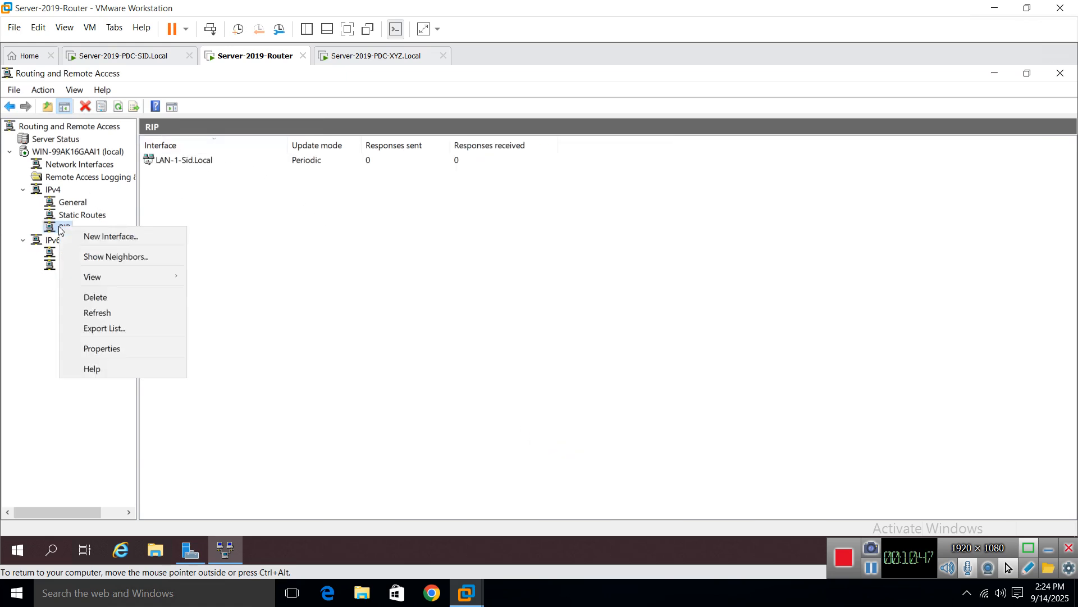
{"action": "left_click", "coordinate": [99, 237]}
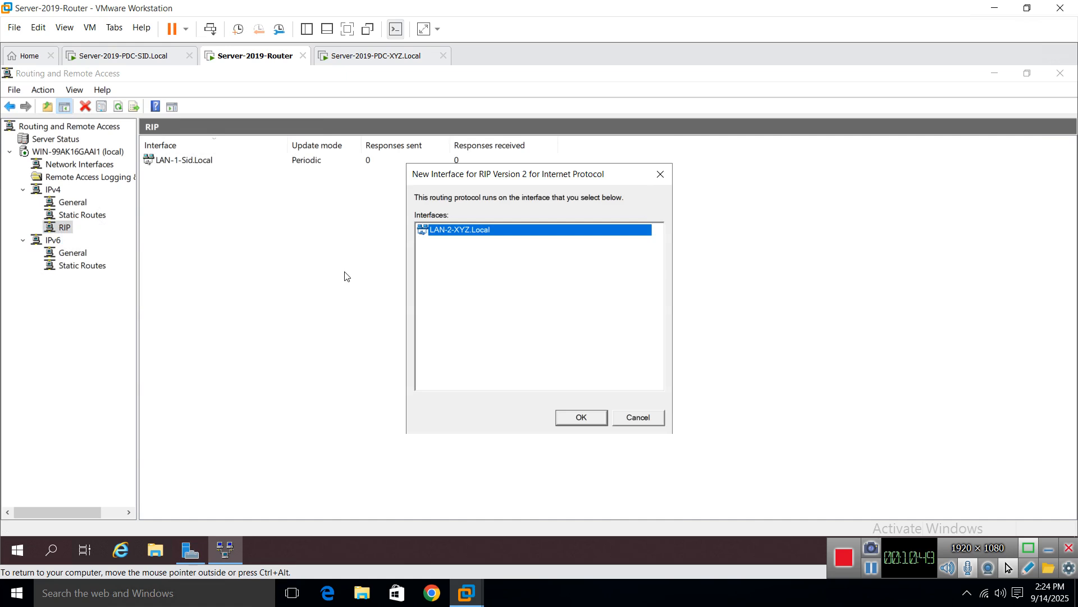
{"action": "left_click", "coordinate": [575, 422]}
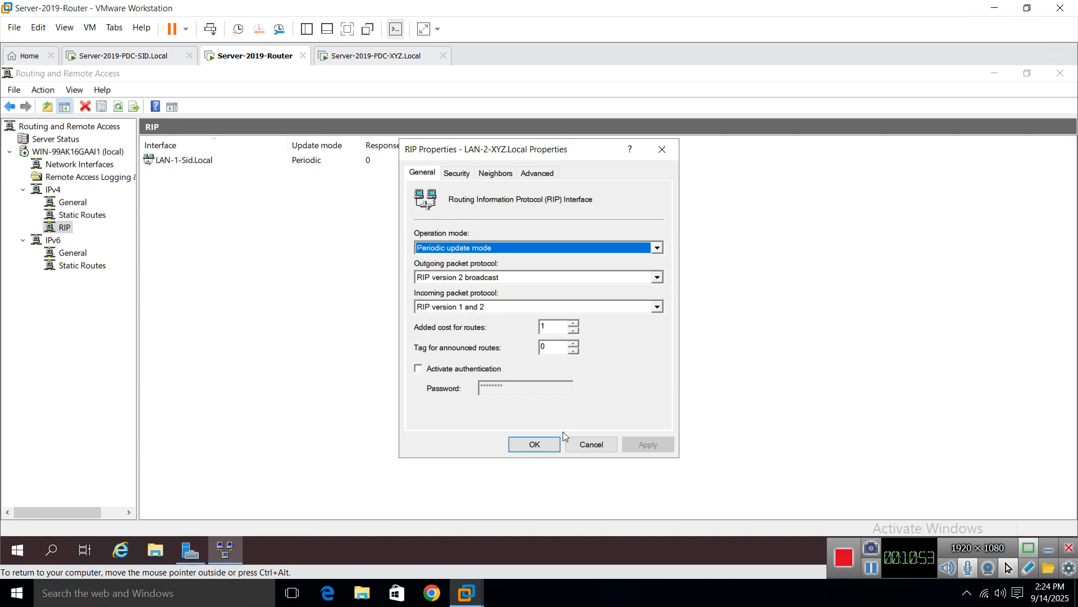
{"action": "left_click", "coordinate": [535, 281]}
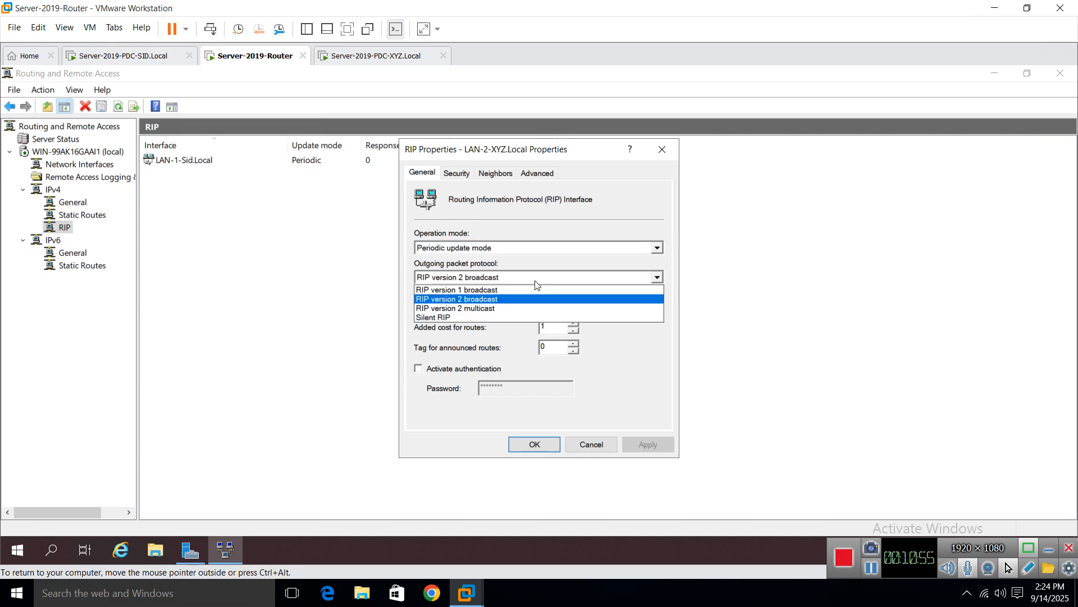
{"action": "left_click", "coordinate": [535, 281]}
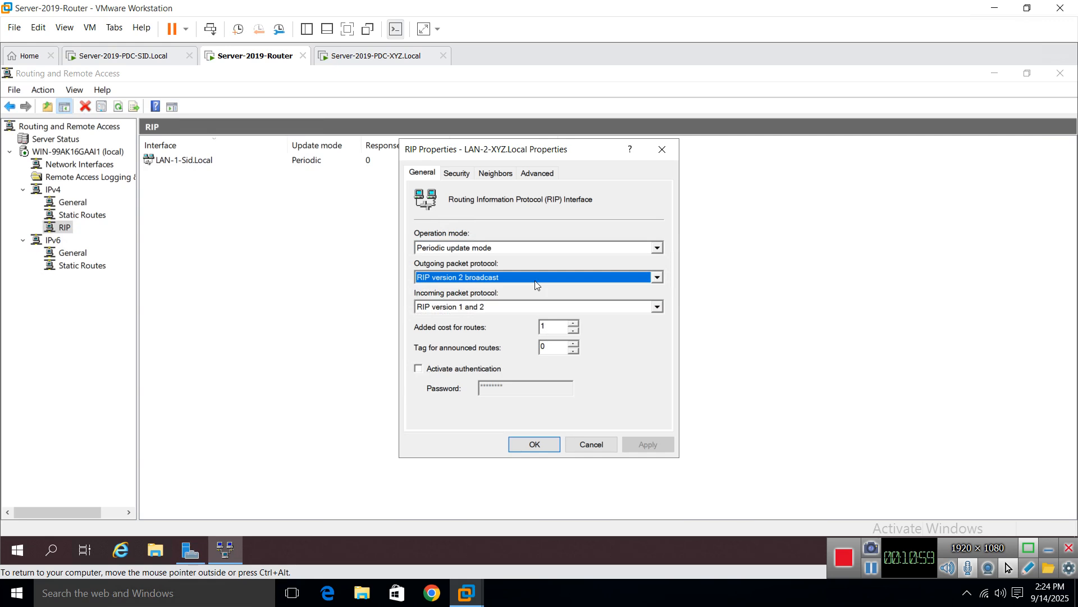
{"action": "left_click", "coordinate": [633, 370]}
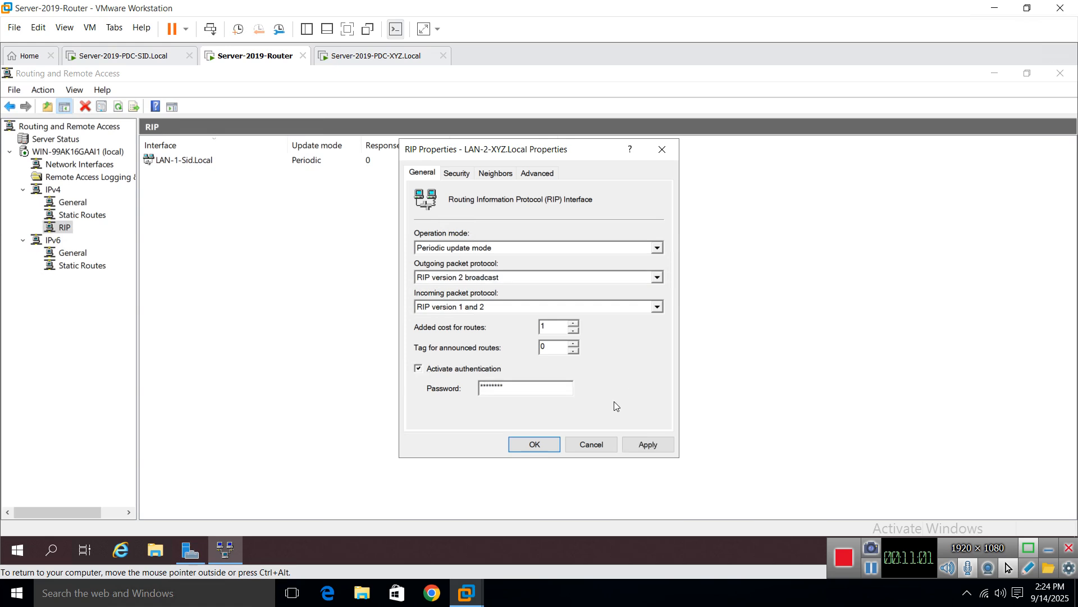
{"action": "left_click", "coordinate": [650, 444]}
{"action": "left_click", "coordinate": [525, 444]}
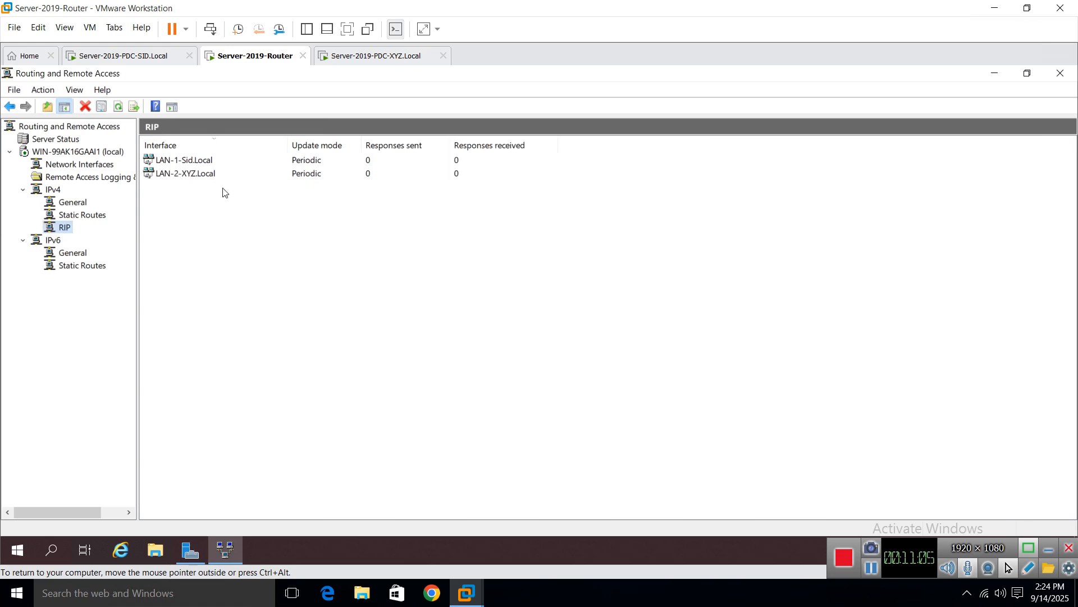
Step: Refresh the RIP interface list showing both LANs, then minimise the routing console
{"action": "left_click", "coordinate": [180, 166]}
{"action": "left_click", "coordinate": [181, 177]}
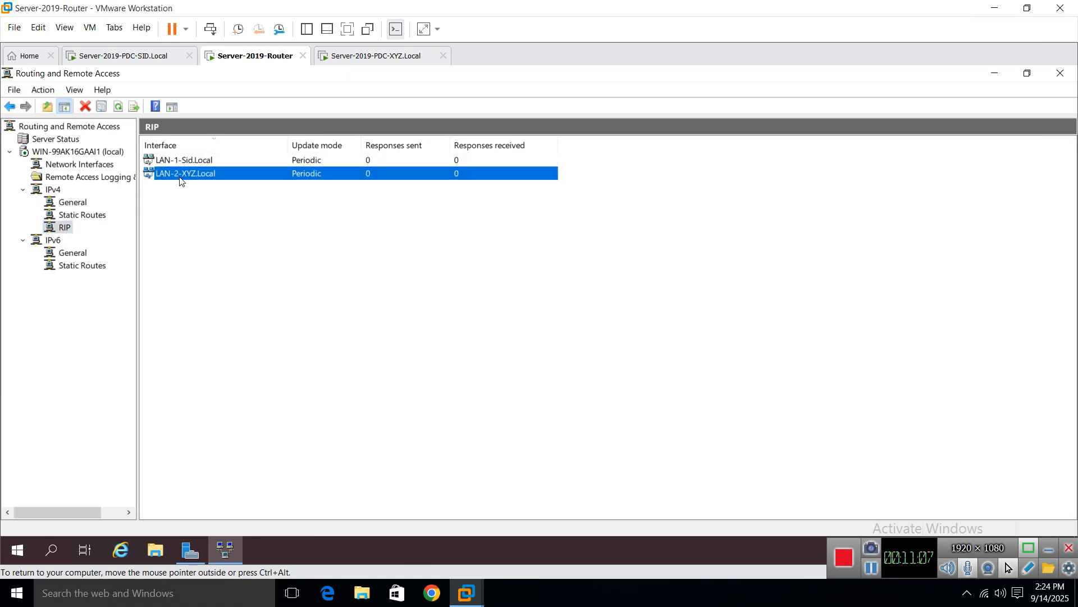
{"action": "right_click", "coordinate": [312, 280]}
{"action": "left_click", "coordinate": [353, 307]}
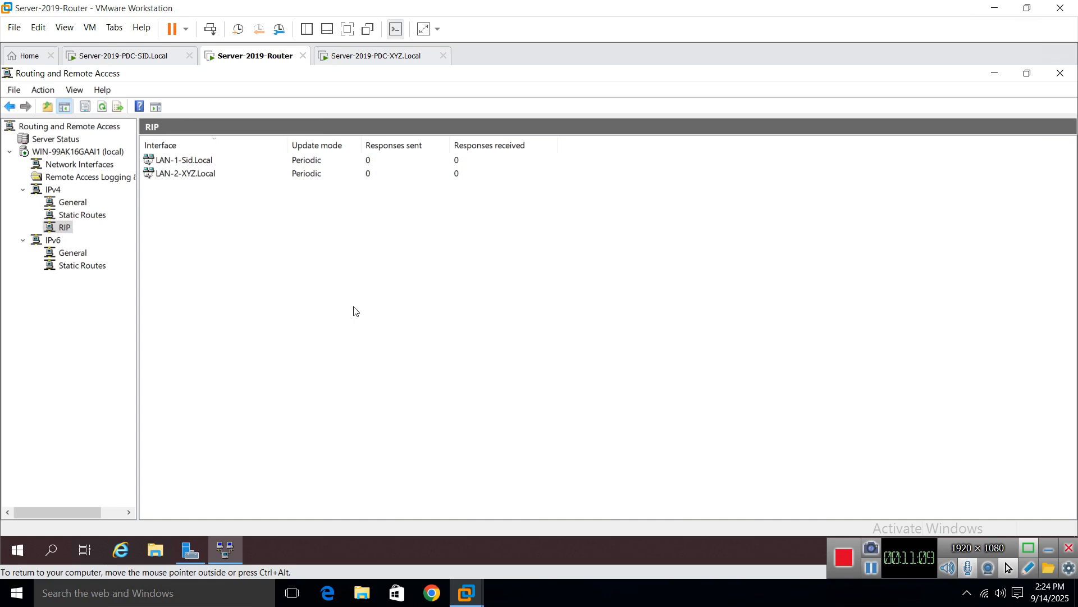
{"action": "left_click", "coordinate": [995, 75]}
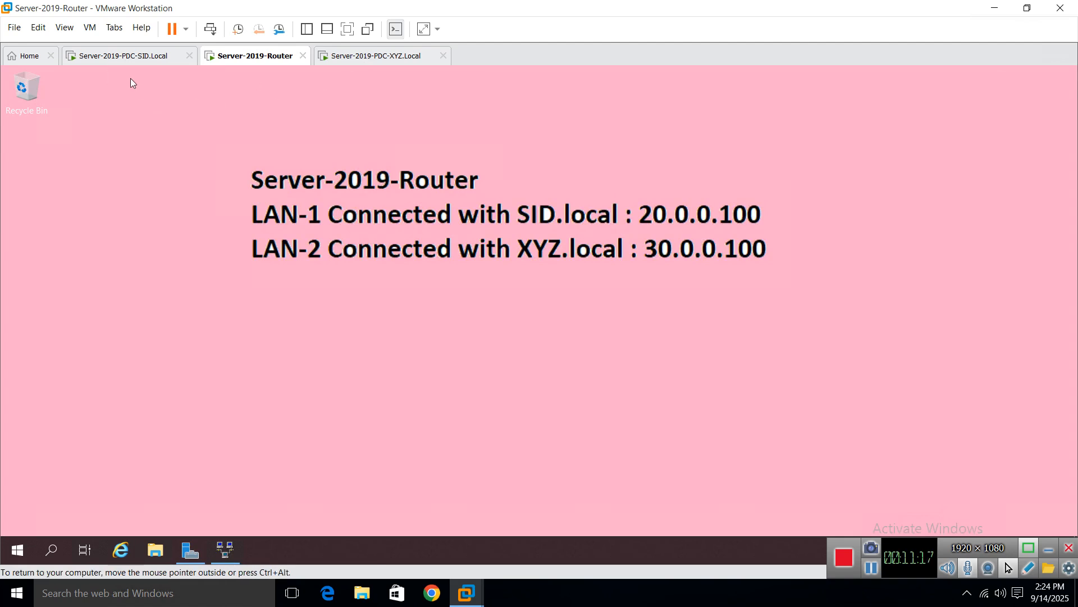
Step: Sign in to the SID server with the administrator password and close the leftover network dialogs
{"action": "left_click", "coordinate": [108, 58]}
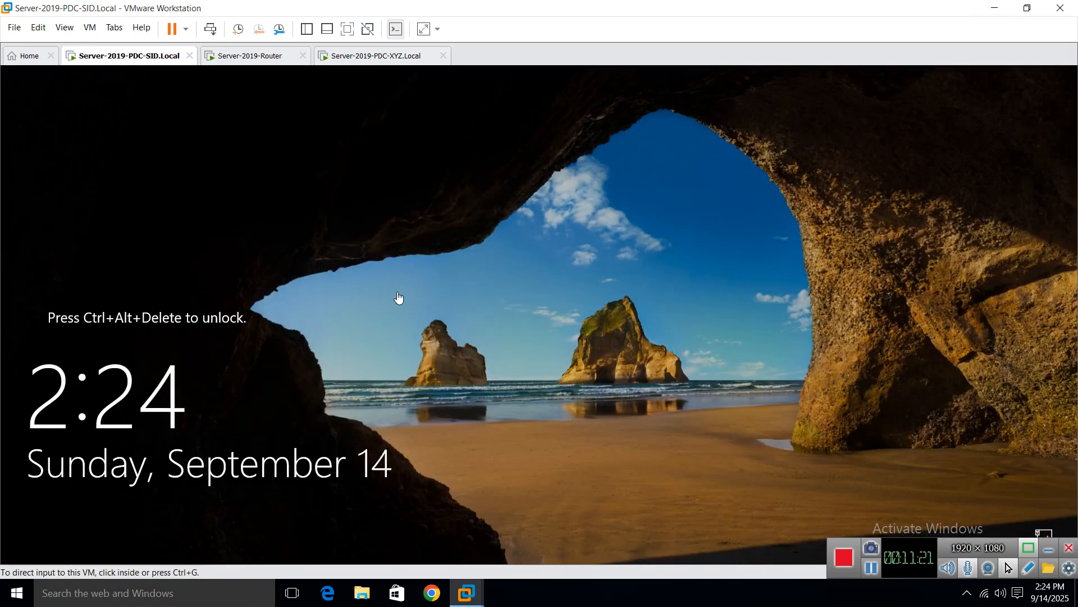
{"action": "left_click", "coordinate": [398, 297]}
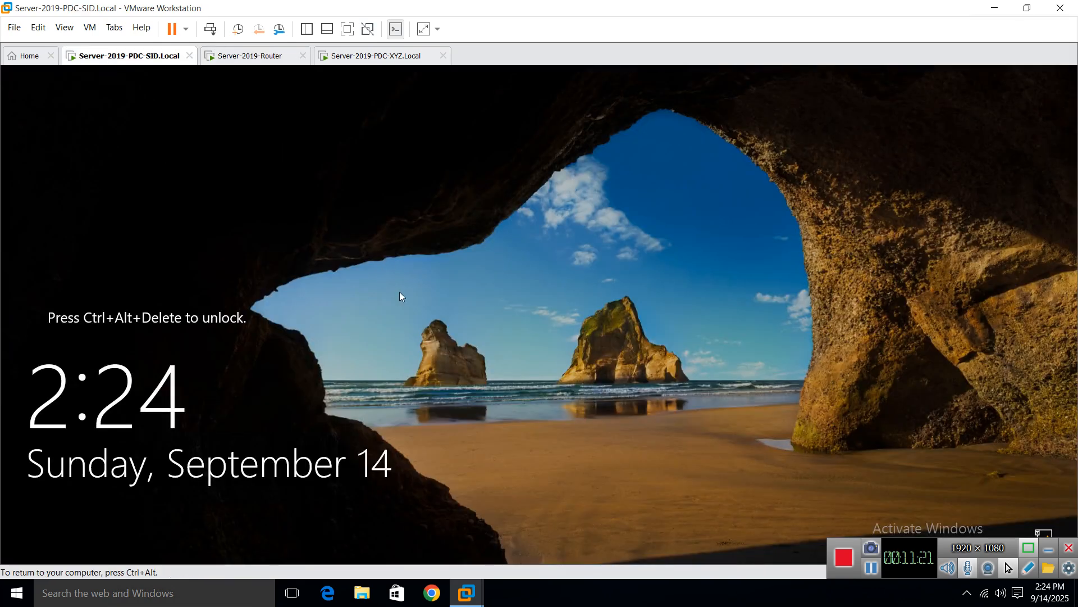
{"action": "key", "text": "ctrl+alt+Insert"}
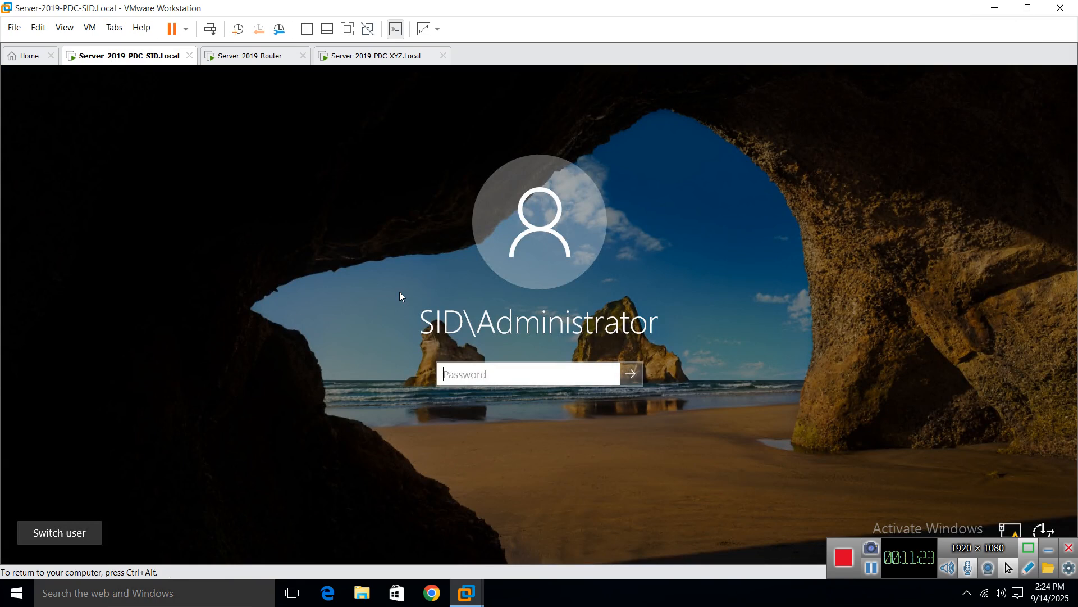
{"action": "type", "text": "Pa$$w0rd"}
{"action": "key", "text": "Return"}
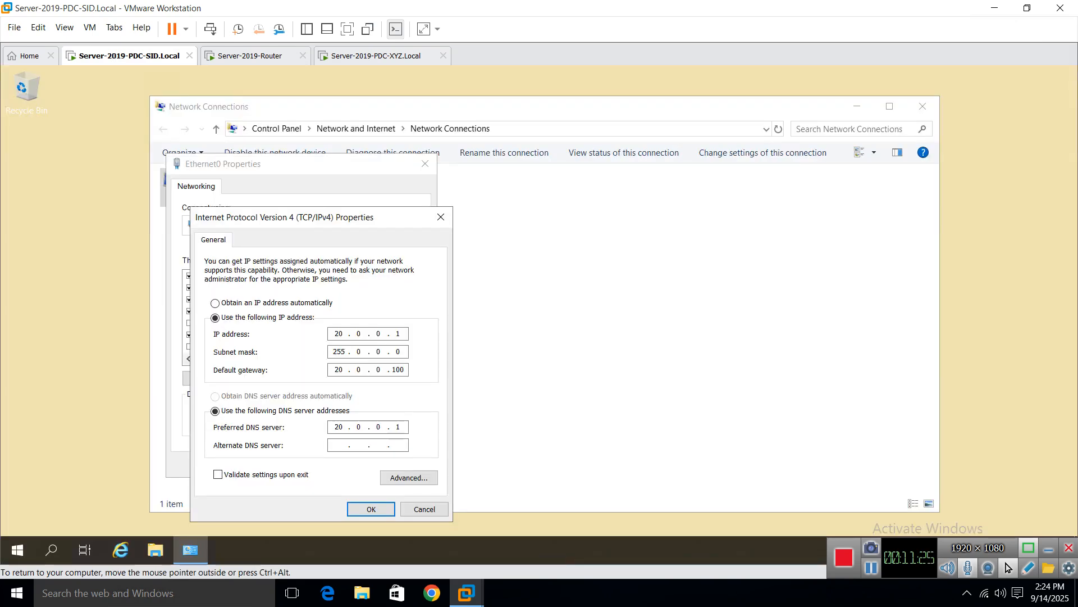
{"action": "left_click", "coordinate": [440, 216]}
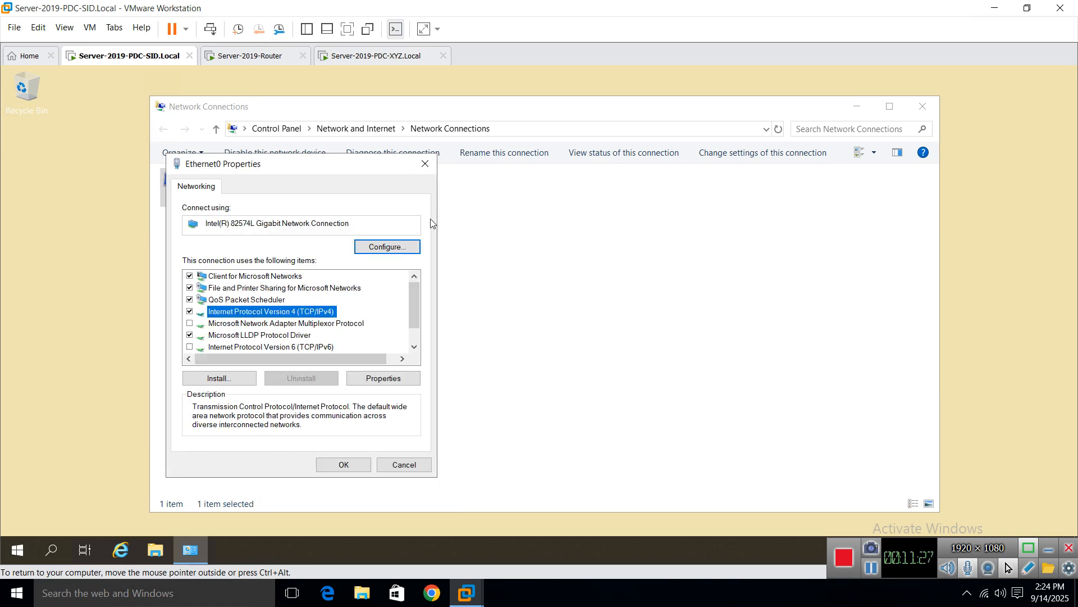
{"action": "left_click", "coordinate": [425, 164]}
{"action": "left_click", "coordinate": [923, 106]}
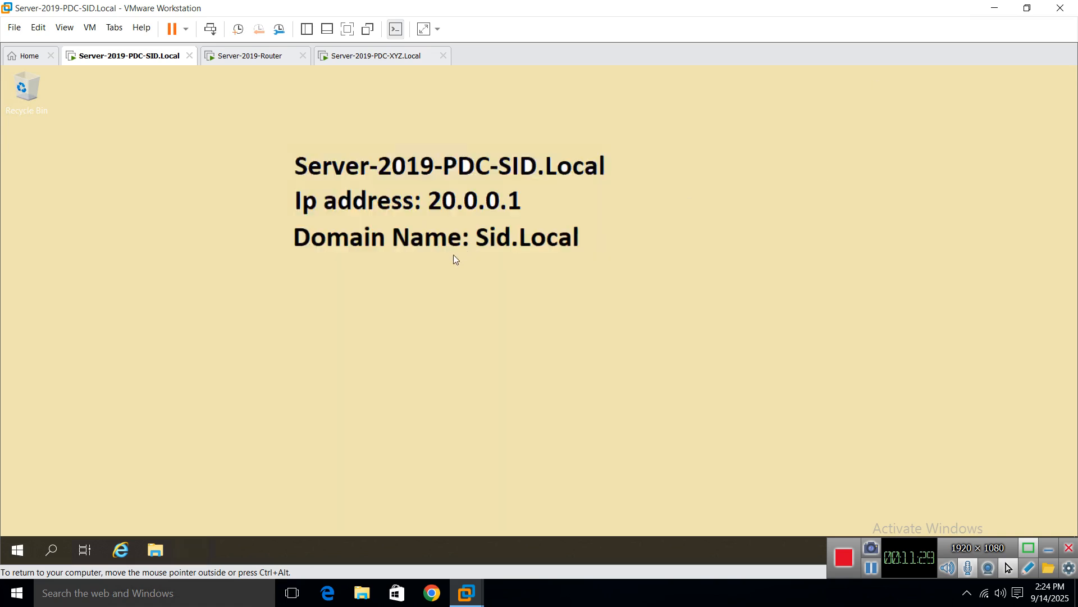
Step: Ping 30.0.0.1 from a command prompt and get replies, then switch to the XYZ server VM
{"action": "key", "text": "super+r"}
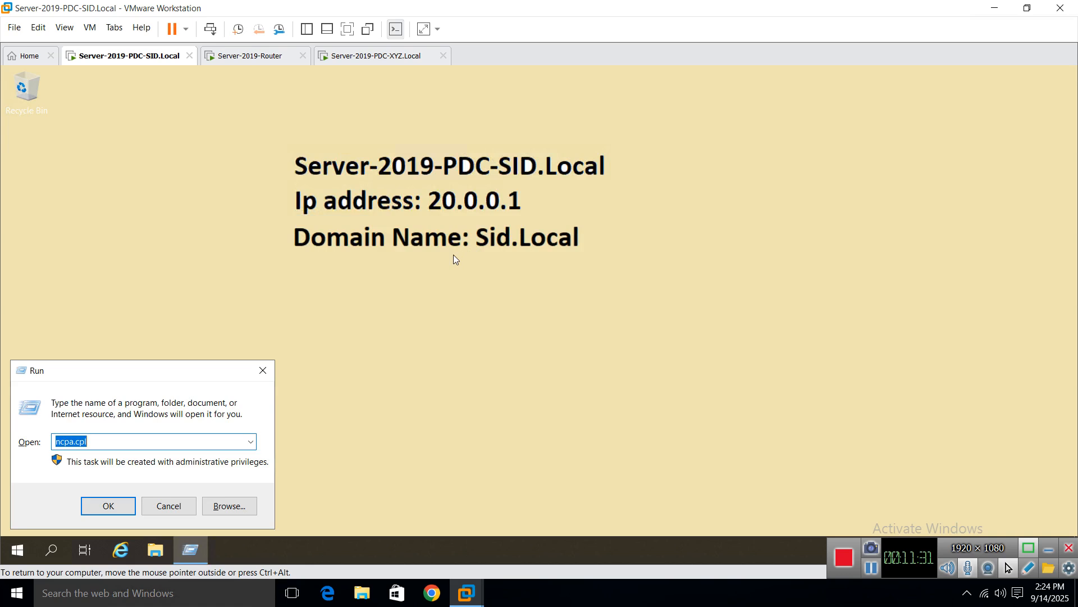
{"action": "type", "text": "cmd"}
{"action": "key", "text": "Return"}
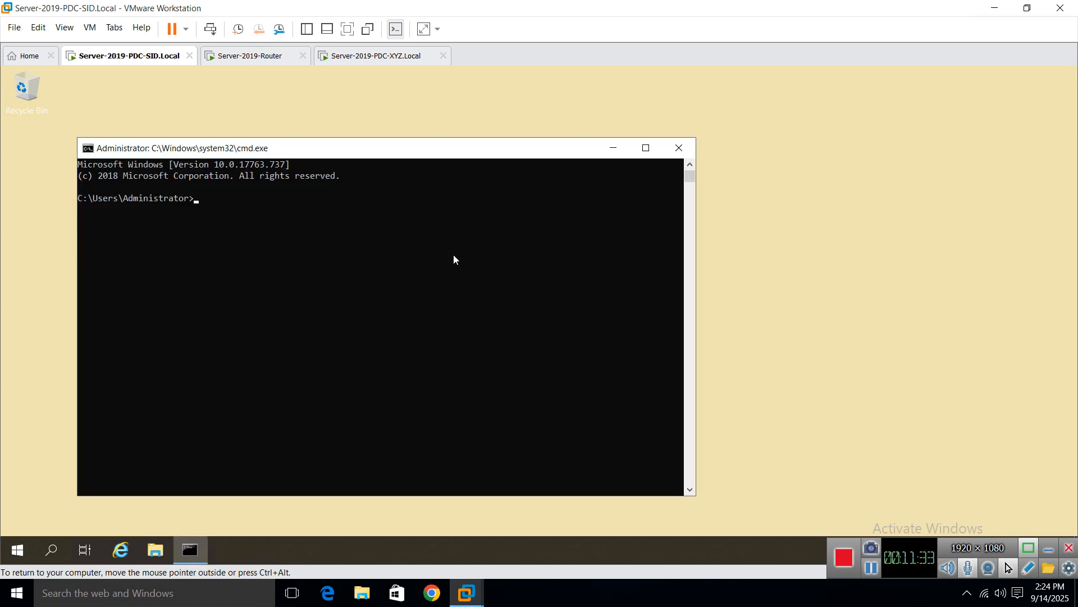
{"action": "type", "text": "ping 30.0.0.1"}
{"action": "left_click_drag", "start_coordinate": [424, 159], "coordinate": [529, 282]}
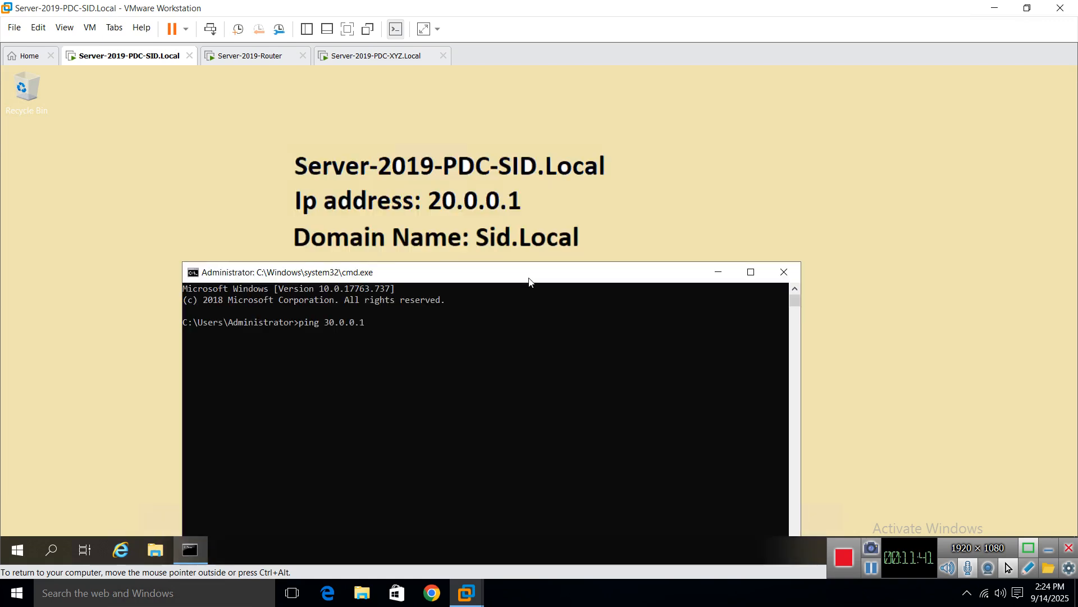
{"action": "key", "text": "Return"}
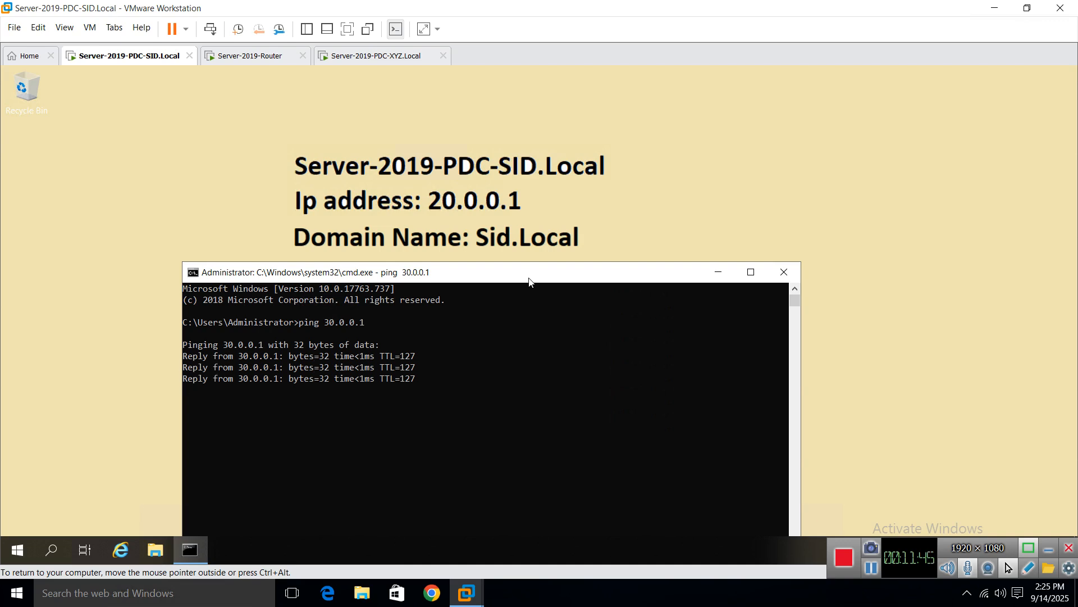
{"action": "left_click", "coordinate": [784, 272]}
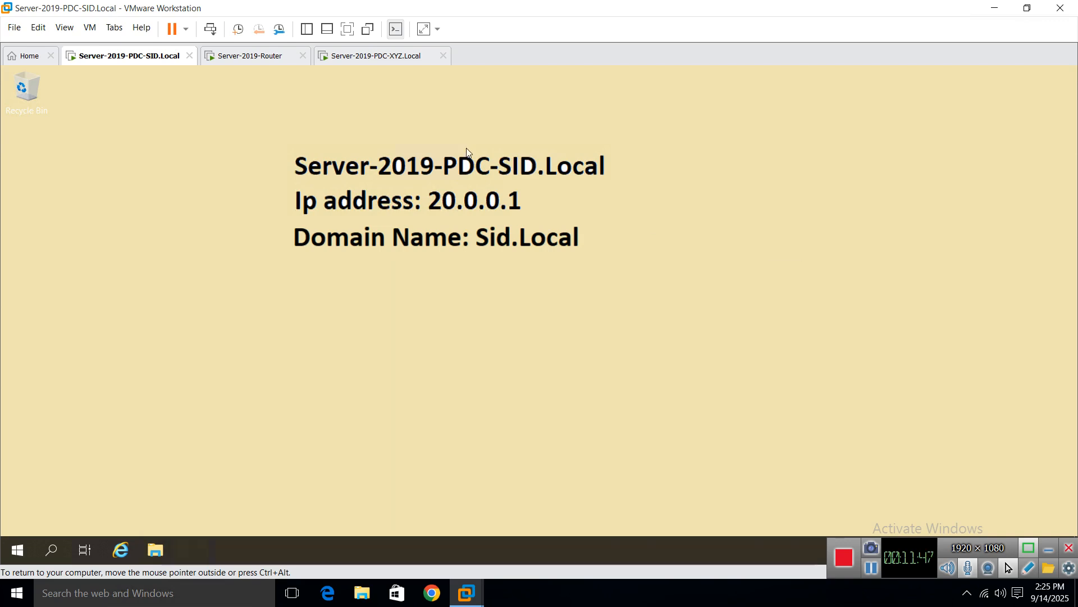
{"action": "left_click", "coordinate": [372, 57]}
Step: Sign in to the XYZ server with the administrator password and close the open network dialogs
{"action": "left_click", "coordinate": [419, 300]}
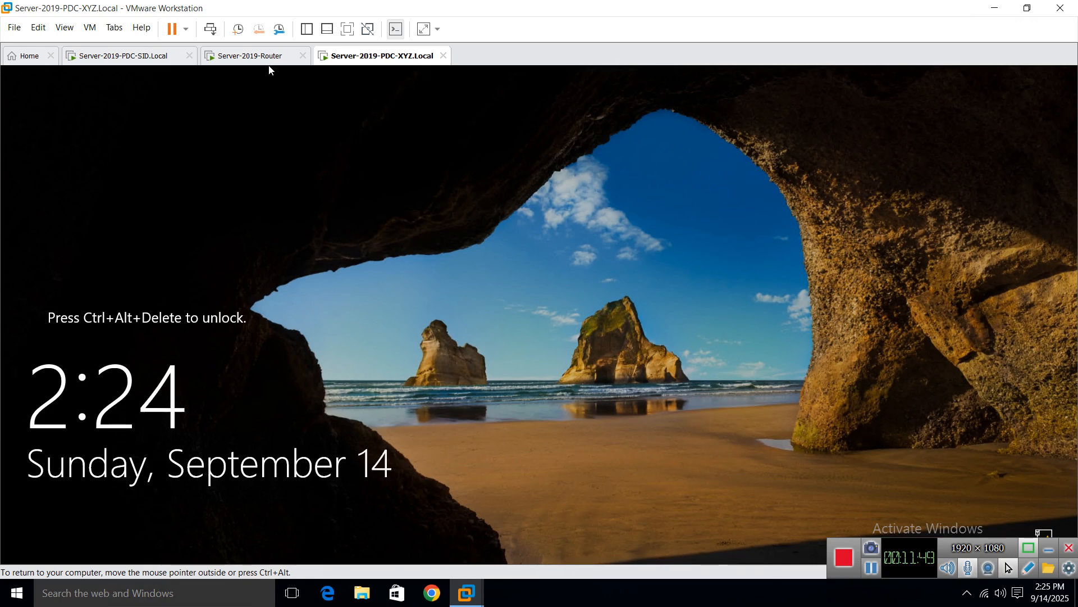
{"action": "key", "text": "ctrl+alt+Insert"}
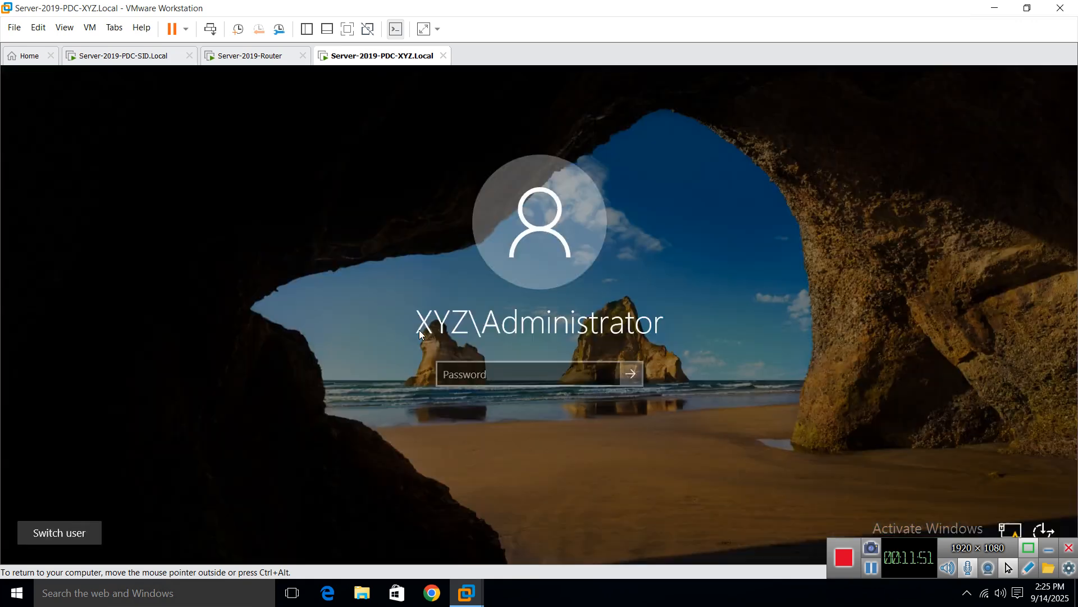
{"action": "type", "text": "Pa$$w0rd"}
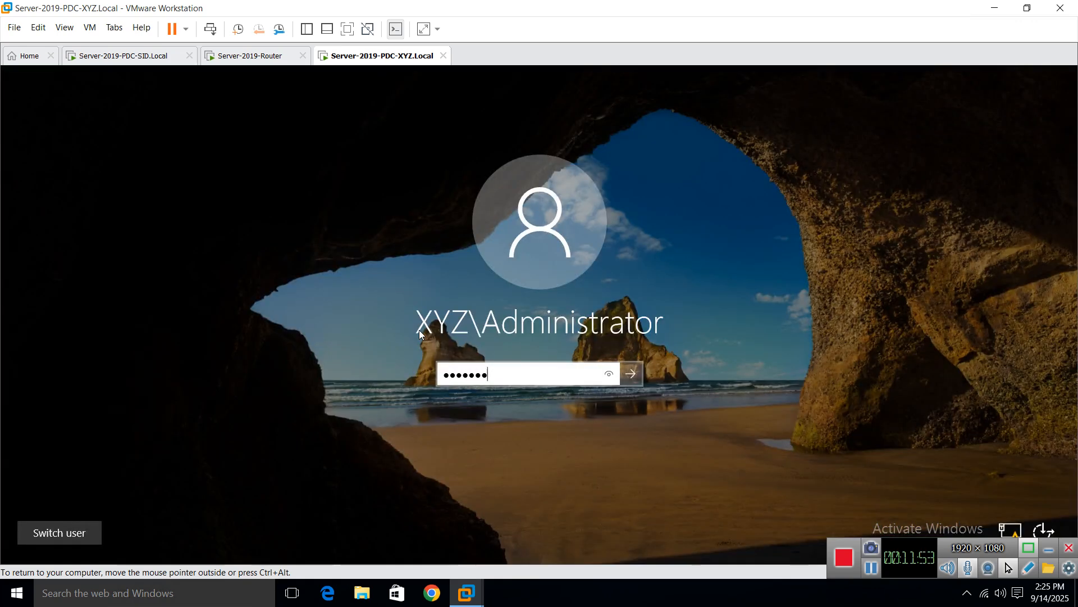
{"action": "key", "text": "Return"}
{"action": "left_click", "coordinate": [449, 218]}
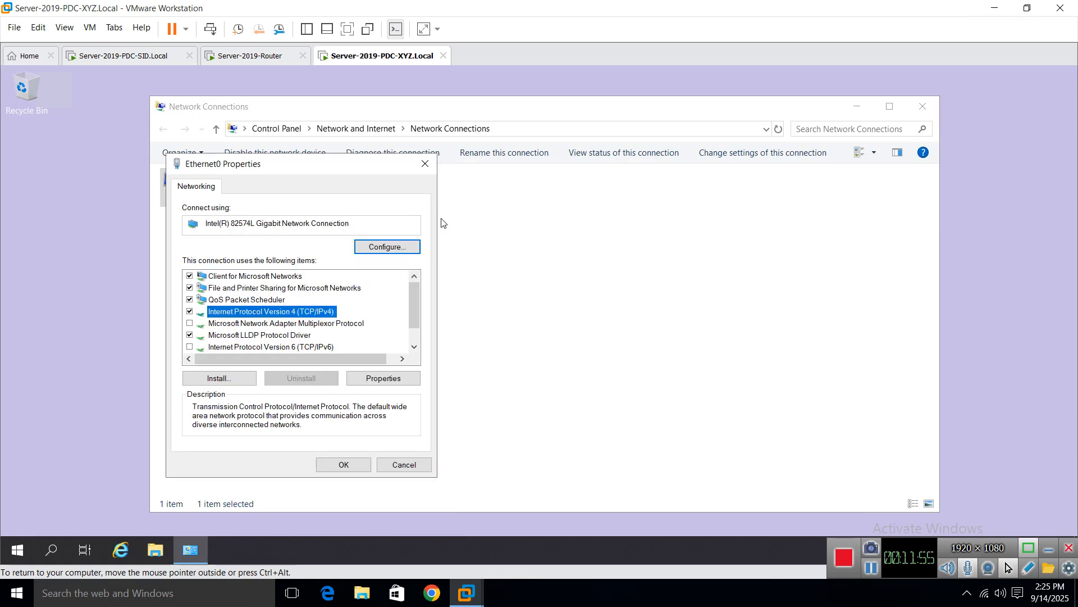
{"action": "left_click", "coordinate": [426, 166]}
{"action": "left_click", "coordinate": [856, 106]}
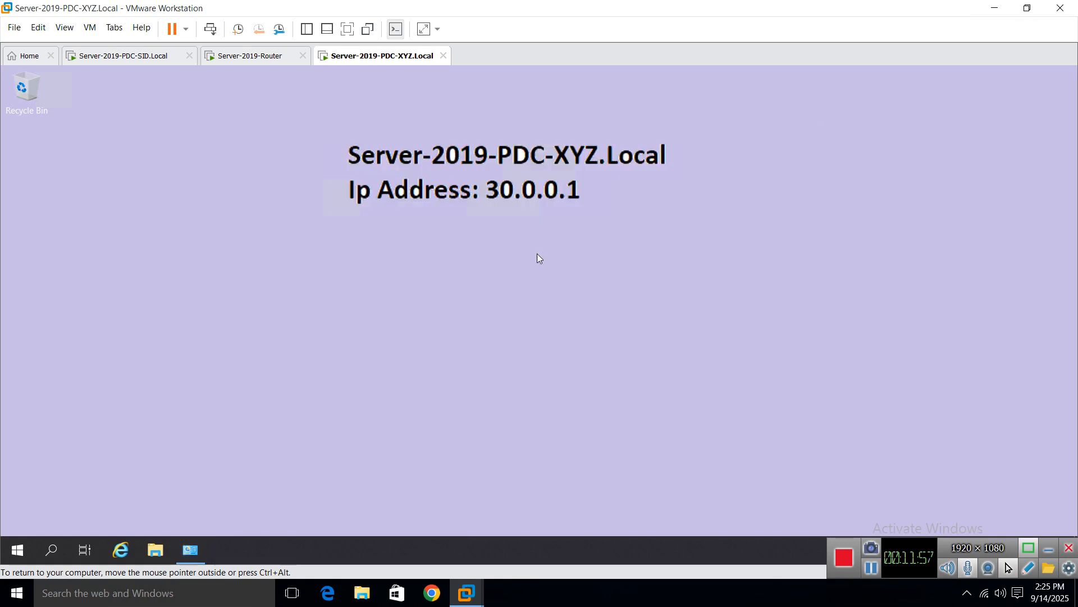
Step: Ping 20.0.0.1 from a command prompt, getting four replies with 0% loss
{"action": "right_click", "coordinate": [17, 549]}
{"action": "left_click", "coordinate": [43, 481]}
{"action": "type", "text": "cmd"}
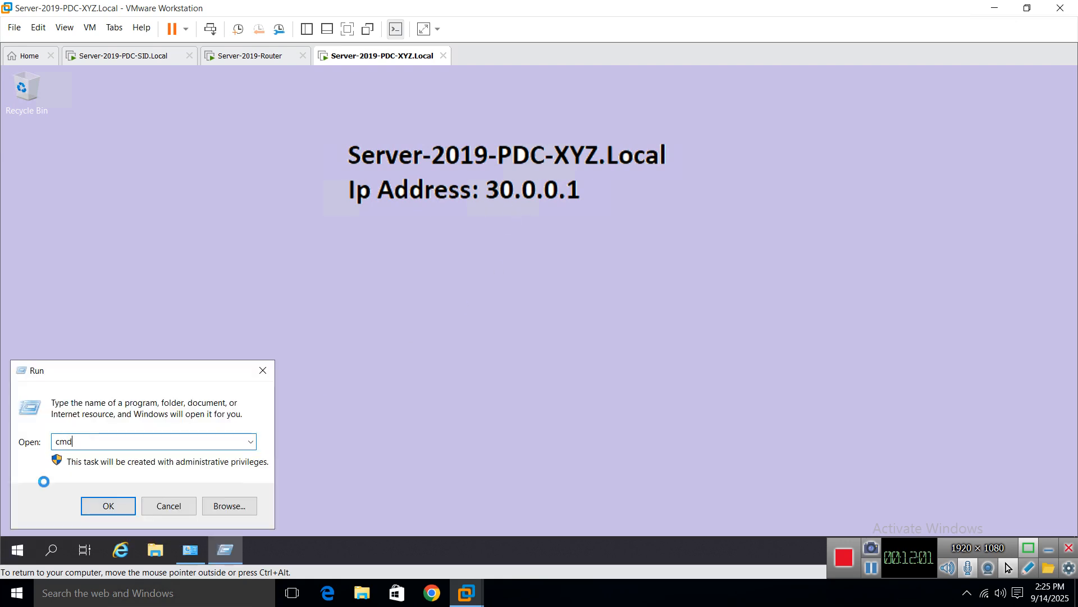
{"action": "key", "text": "Return"}
{"action": "left_click_drag", "start_coordinate": [399, 159], "coordinate": [490, 237]}
{"action": "type", "text": "pin"}
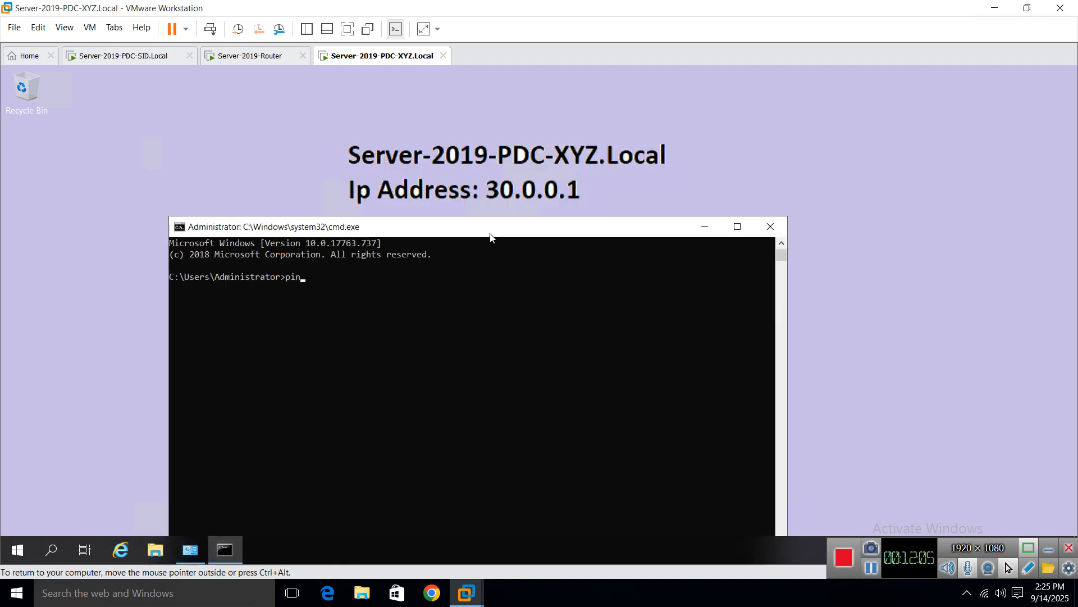
{"action": "type", "text": "g 20.0.0.1"}
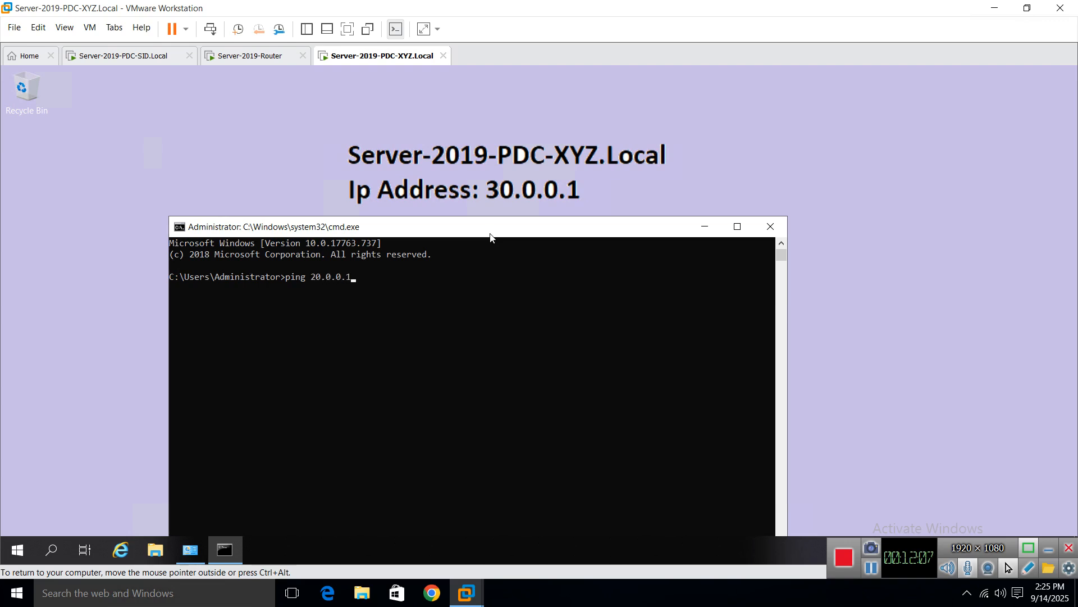
{"action": "key", "text": "Return"}
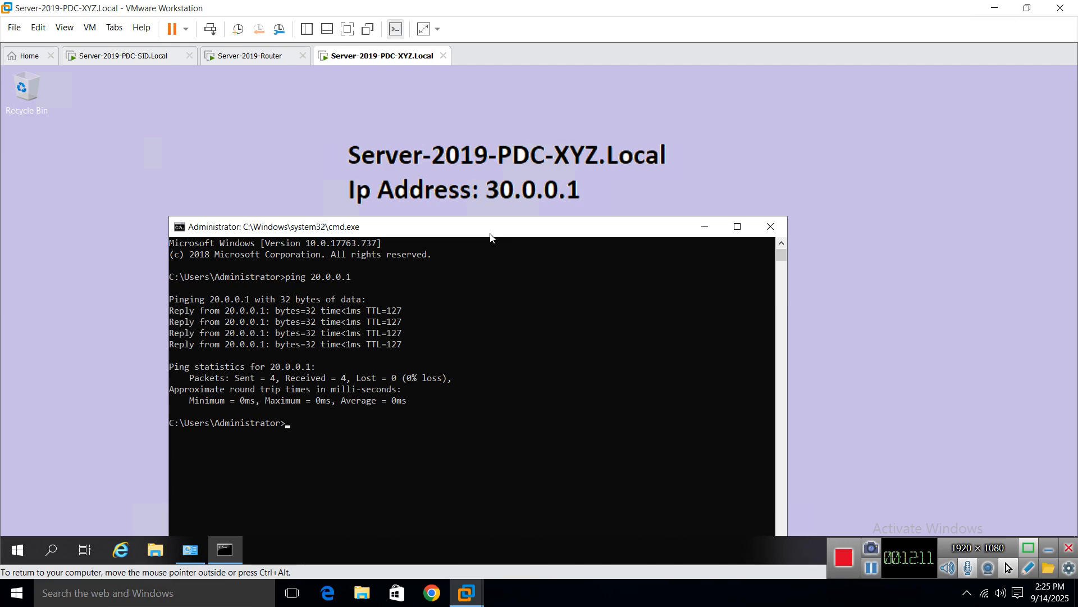
{"action": "left_click", "coordinate": [770, 226]}
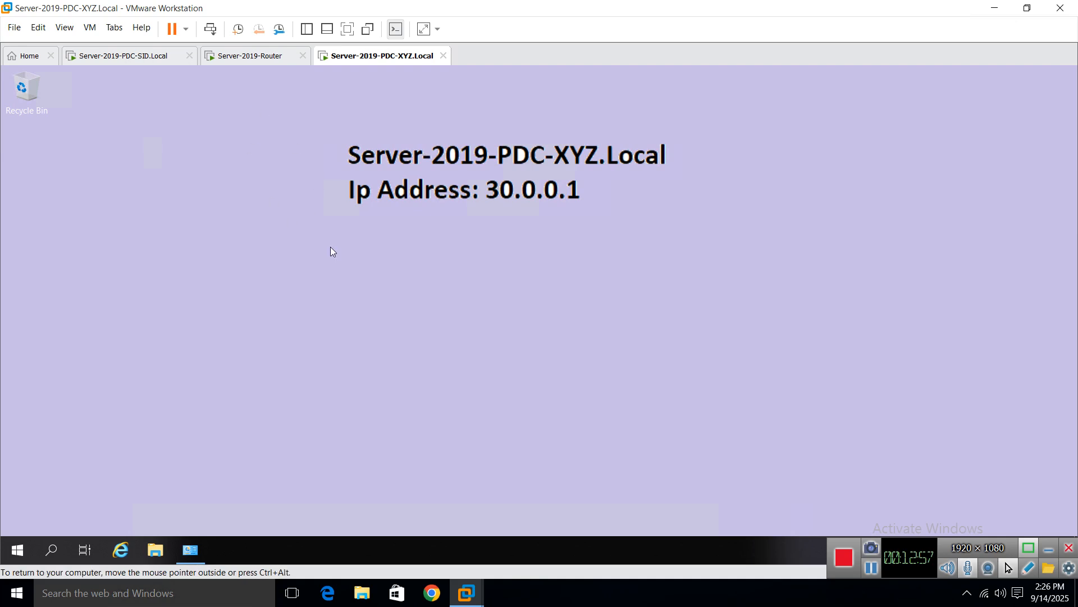
Step: Open the IPv4 properties of the XYZ server's Ethernet0 adapter via ncpa.cpl
{"action": "key", "text": "super+r"}
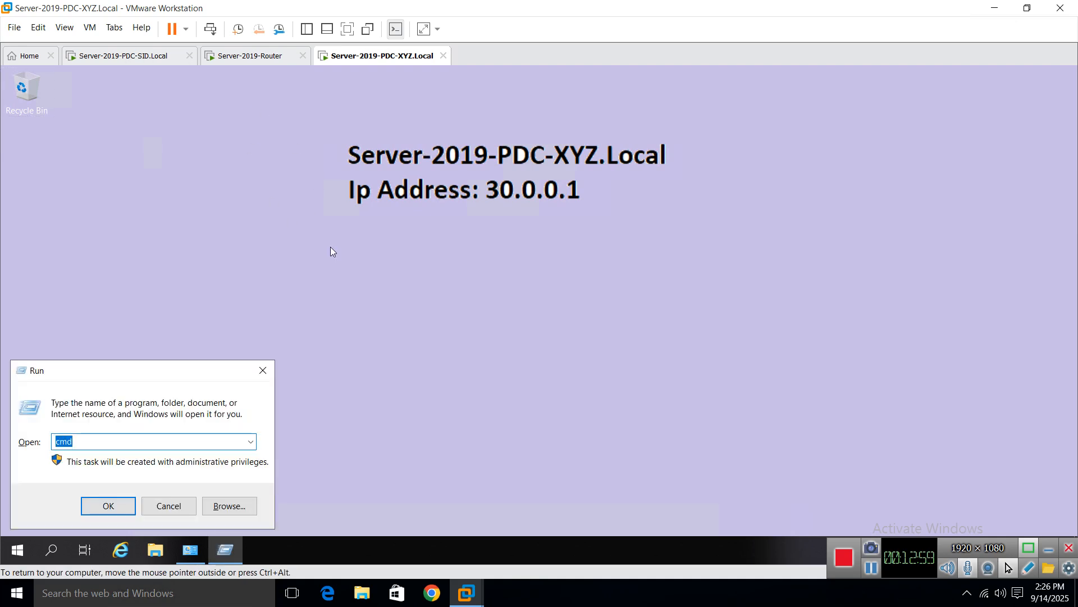
{"action": "type", "text": "nc"}
{"action": "key", "text": "Down"}
{"action": "key", "text": "Return"}
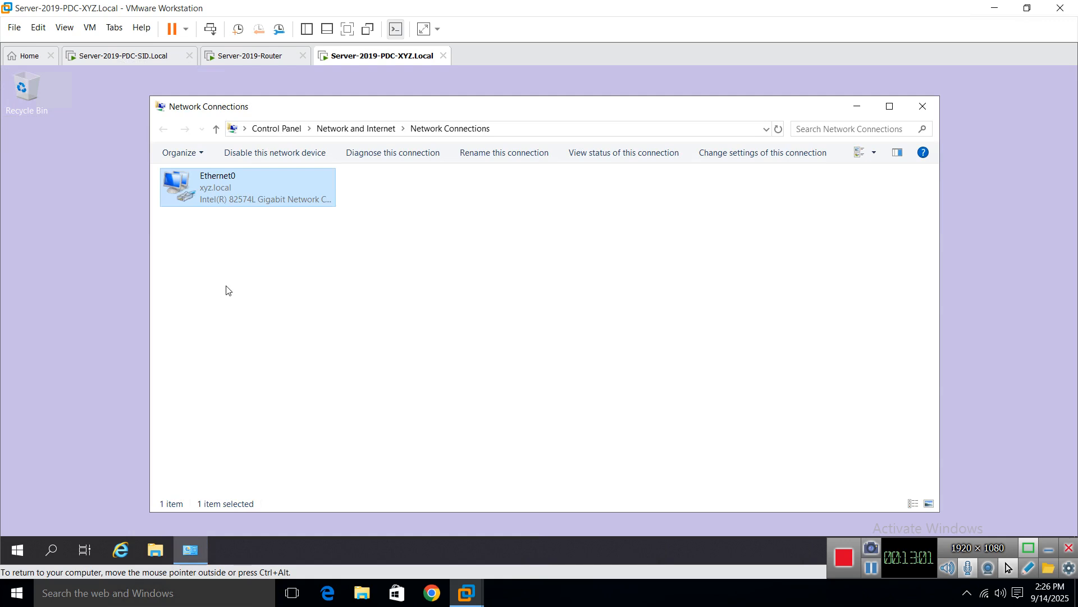
{"action": "right_click", "coordinate": [204, 181]}
{"action": "left_click", "coordinate": [275, 319]}
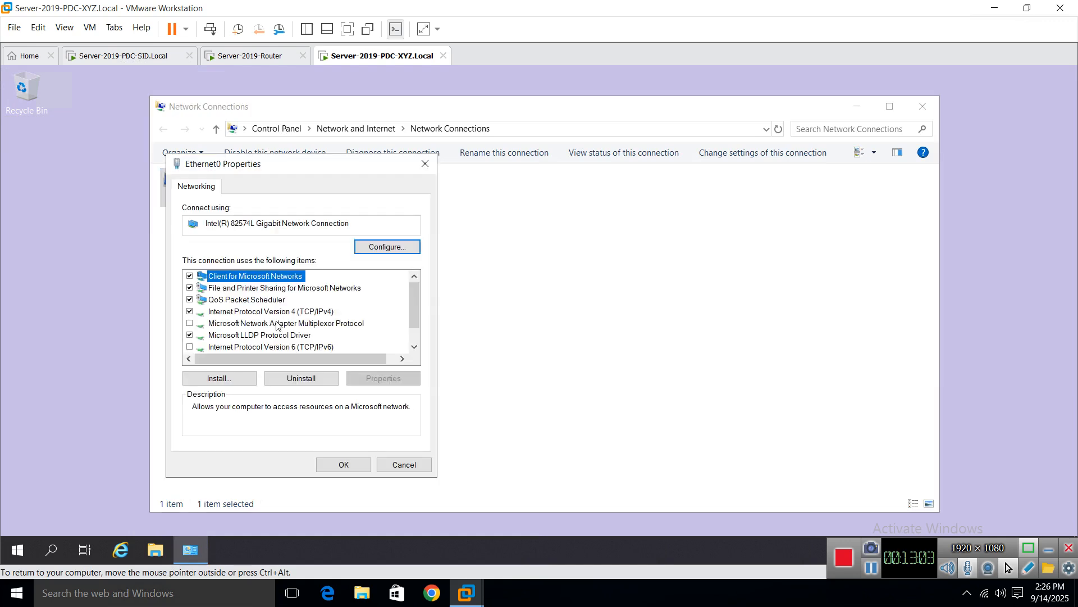
{"action": "double_click", "coordinate": [302, 311]}
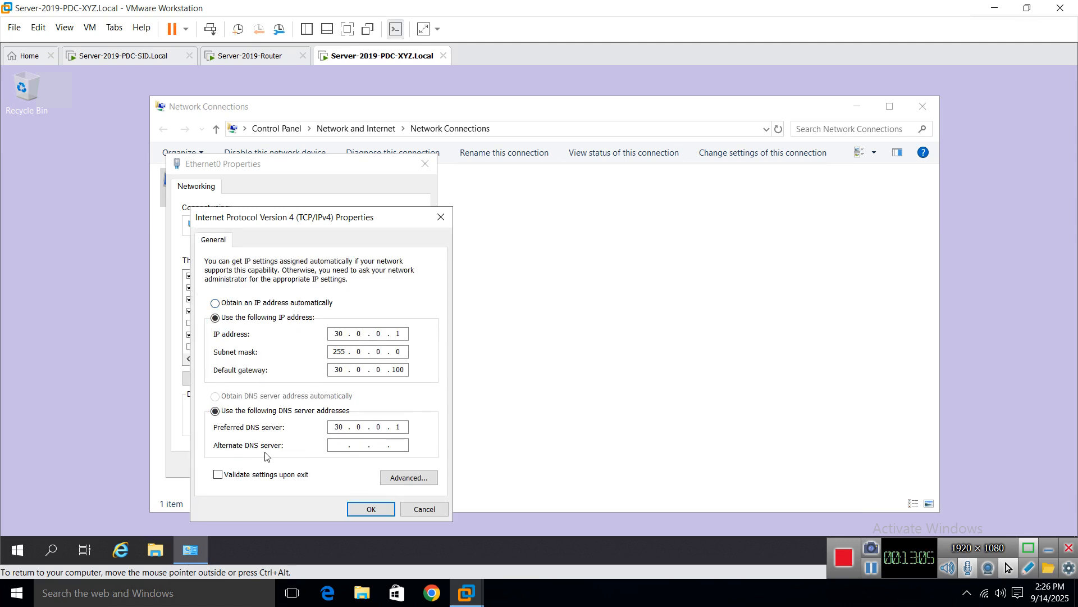
Step: Set the alternate DNS server to 20.0.0.1, save, and switch to the SID server VM
{"action": "left_click", "coordinate": [334, 446]}
{"action": "type", "text": "20.0.0.1"}
{"action": "left_click", "coordinate": [372, 509]}
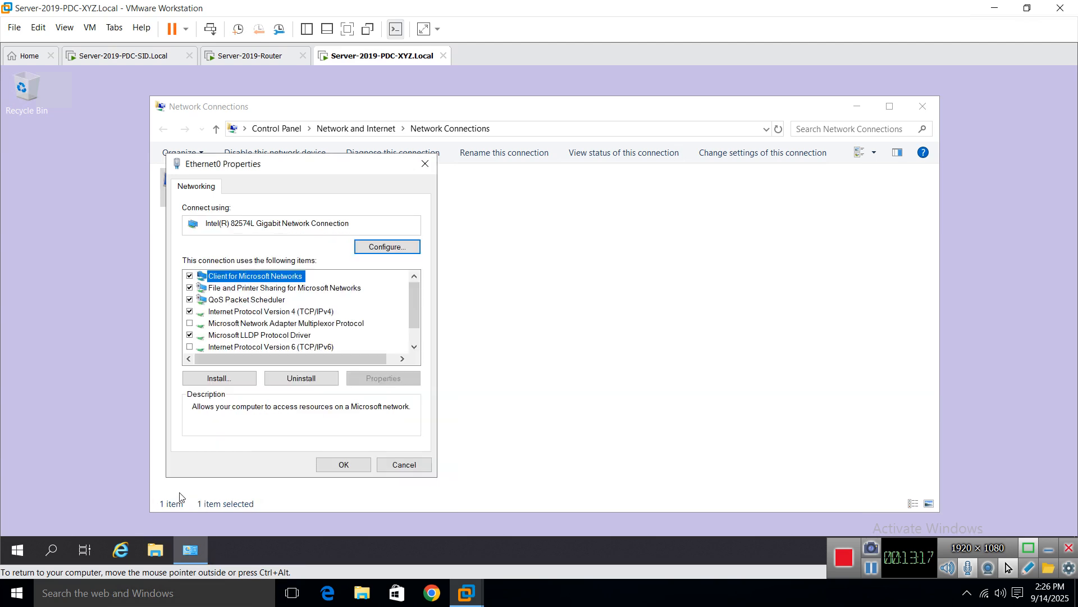
{"action": "left_click", "coordinate": [344, 463]}
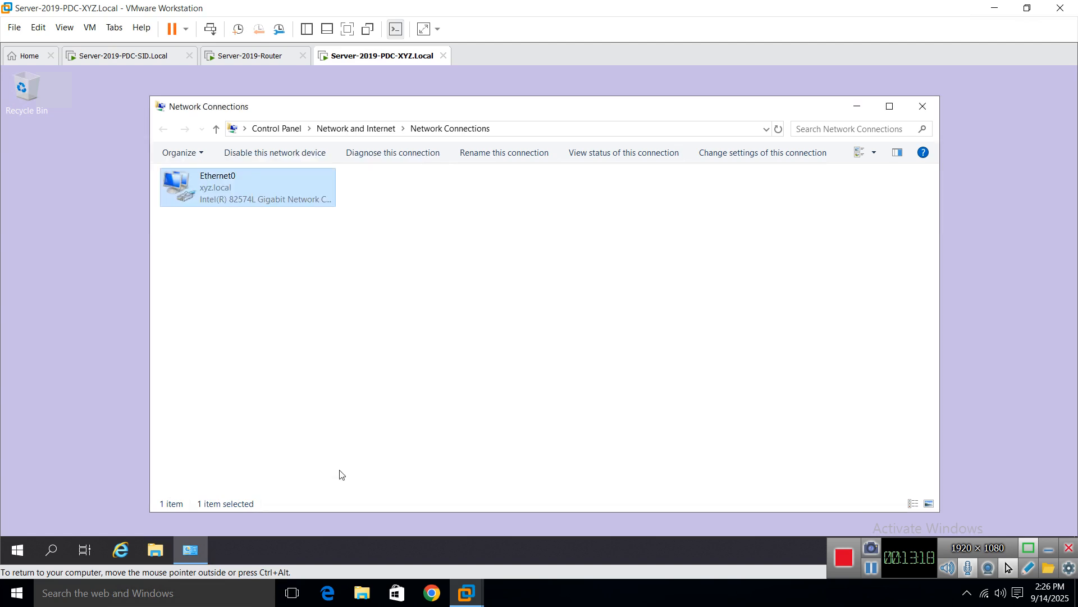
{"action": "left_click", "coordinate": [936, 112]}
{"action": "left_click", "coordinate": [136, 55]}
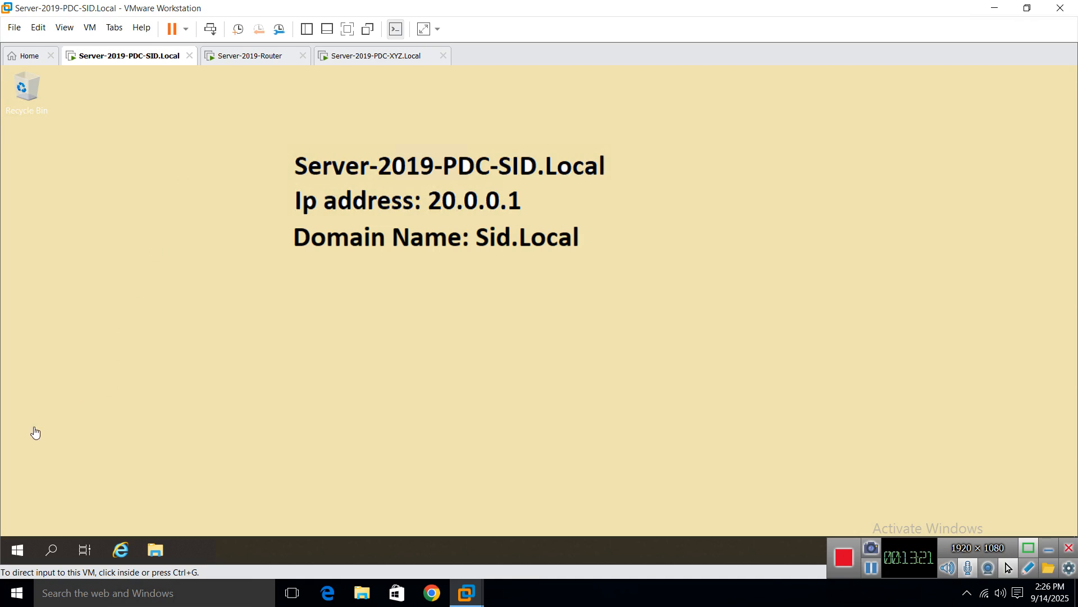
Step: Open the IPv4 properties of the SID server's Ethernet0 adapter via ncpa.cpl
{"action": "right_click", "coordinate": [17, 549]}
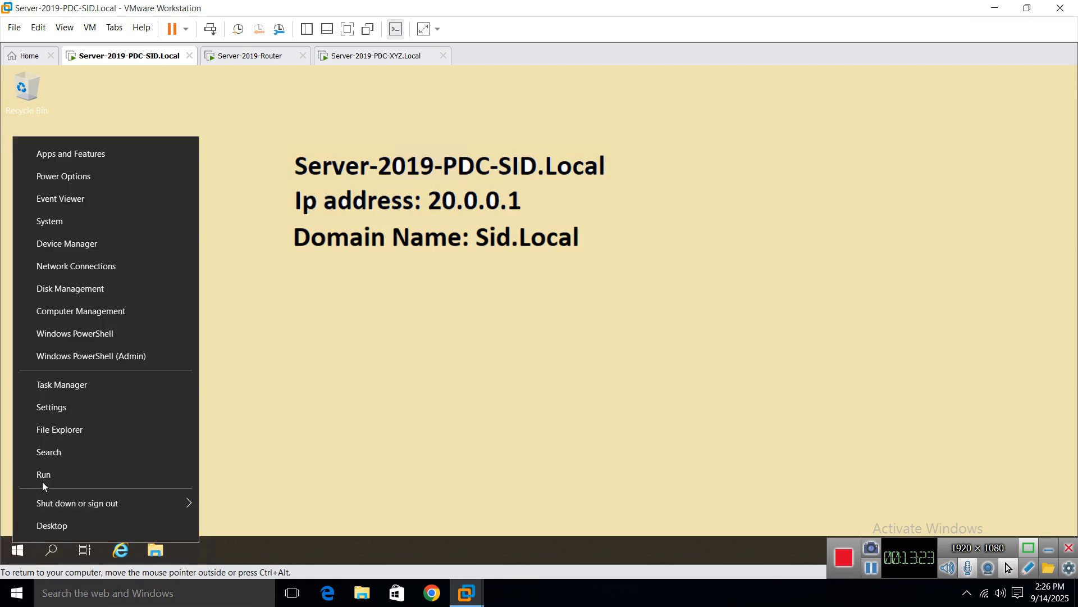
{"action": "left_click", "coordinate": [43, 477]}
{"action": "type", "text": "ncpa.cpl"}
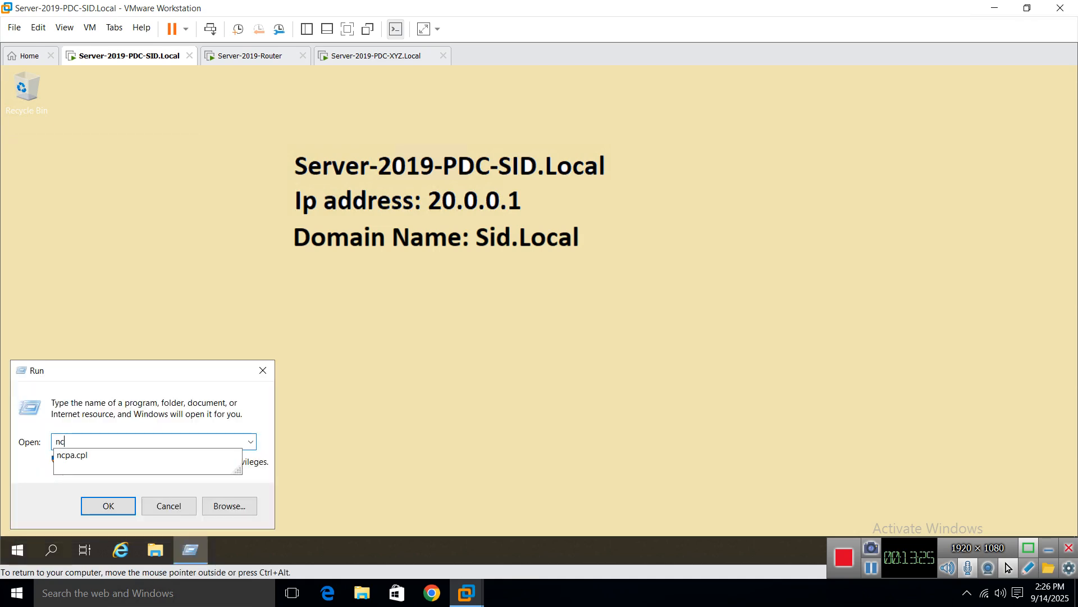
{"action": "key", "text": "Return"}
{"action": "right_click", "coordinate": [216, 177]}
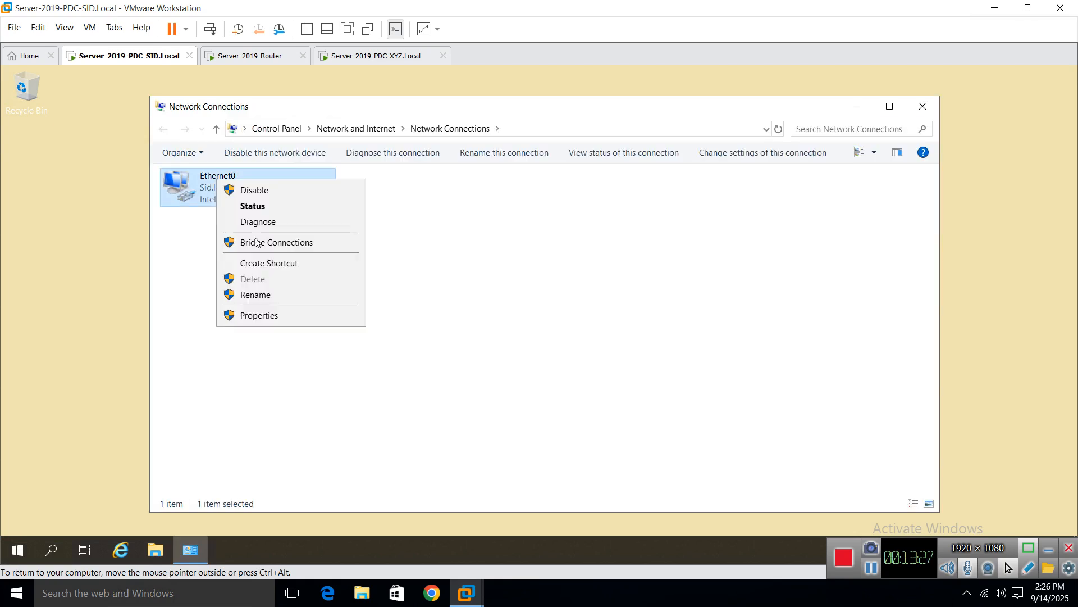
{"action": "left_click", "coordinate": [260, 317]}
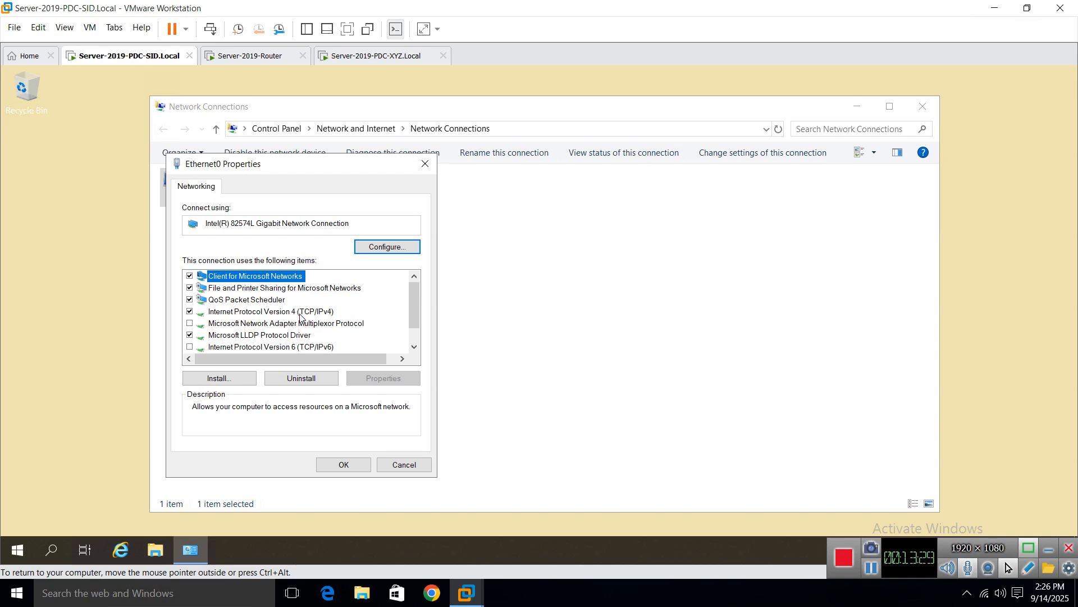
{"action": "double_click", "coordinate": [300, 311]}
Step: Set the alternate DNS server to 30.0.0.1 and close both property dialogs
{"action": "left_click", "coordinate": [340, 444]}
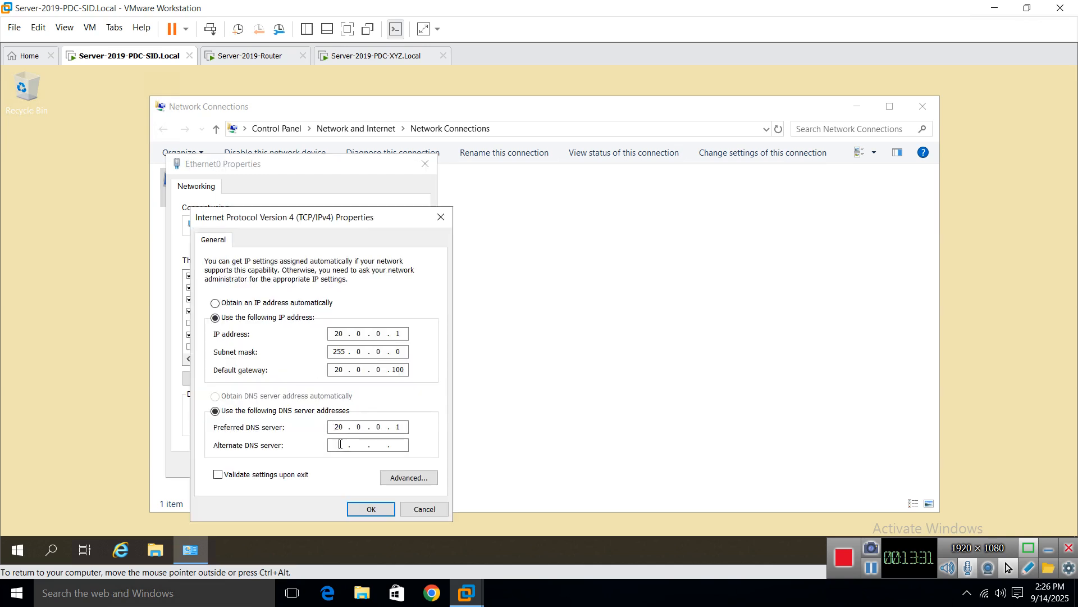
{"action": "type", "text": "3"}
{"action": "type", "text": "1"}
{"action": "key", "text": "Return"}
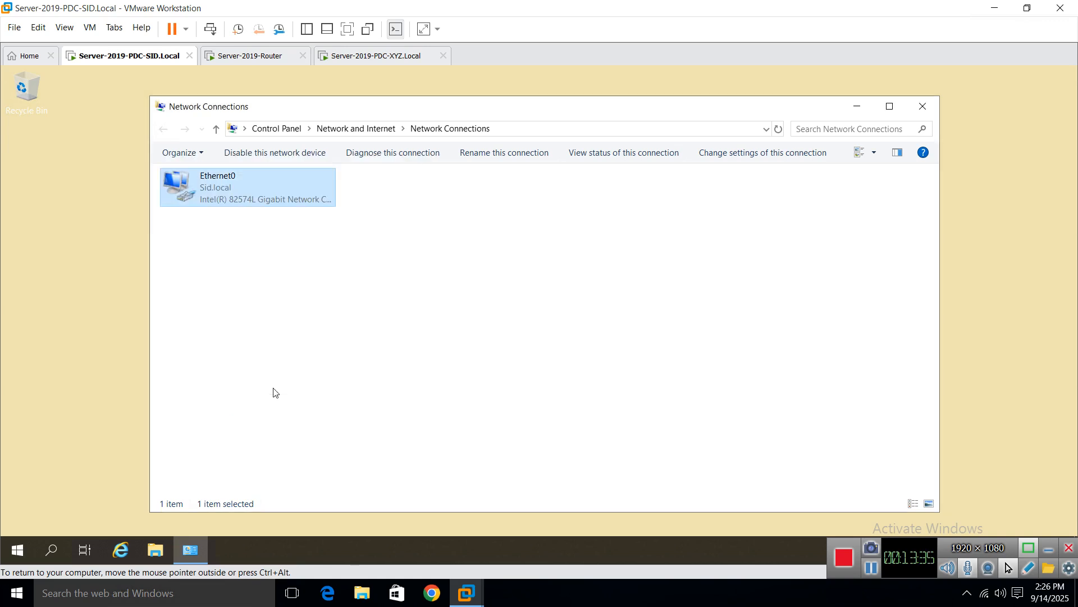
{"action": "key", "text": "Return"}
Step: Ping xyz.local from a command prompt, seeing it resolve to 30.0.0.1 with 0% loss
{"action": "left_click", "coordinate": [923, 108]}
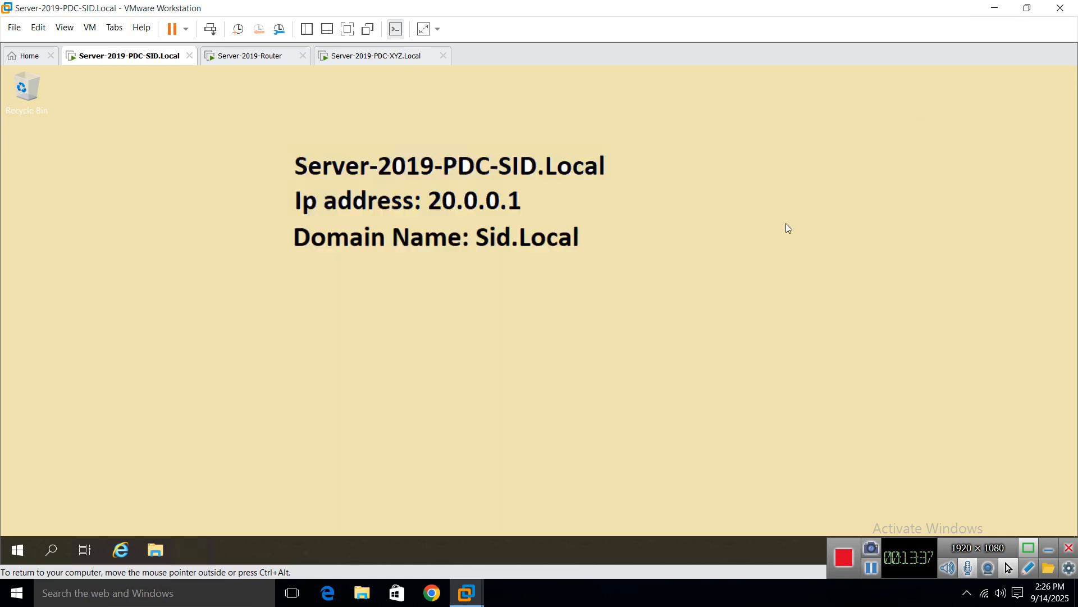
{"action": "key", "text": "super+r"}
{"action": "type", "text": "cmd"}
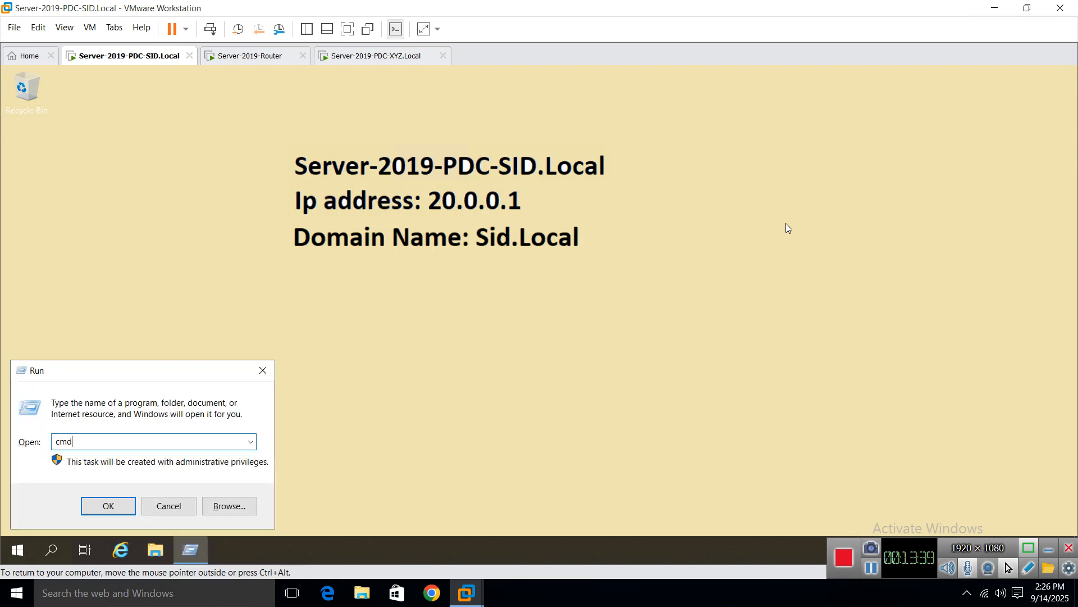
{"action": "key", "text": "Return"}
{"action": "type", "text": "ping "}
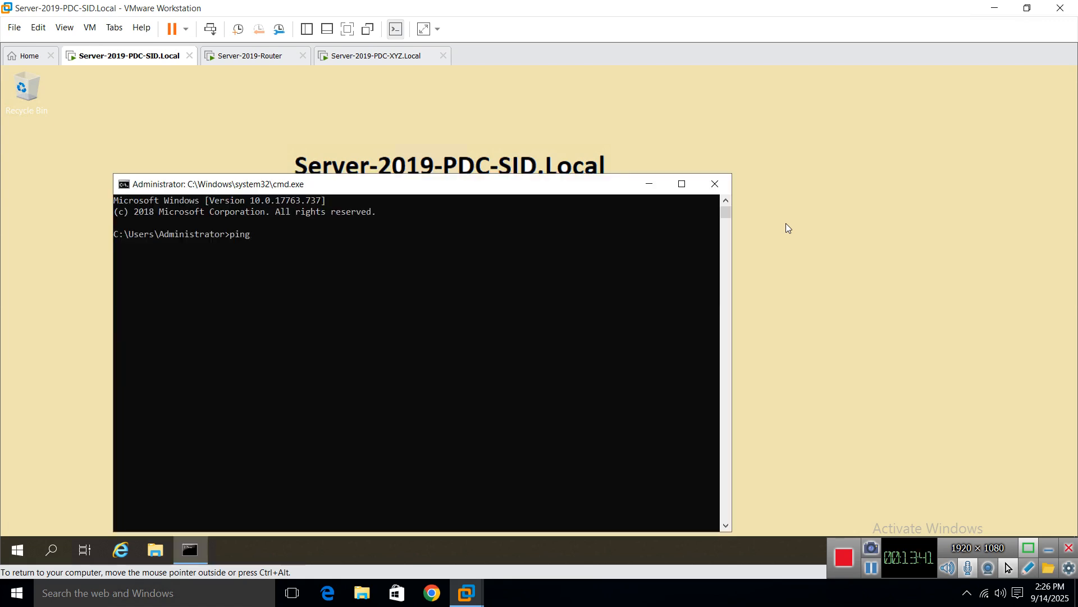
{"action": "type", "text": "xyz.local"}
{"action": "key", "text": "Return"}
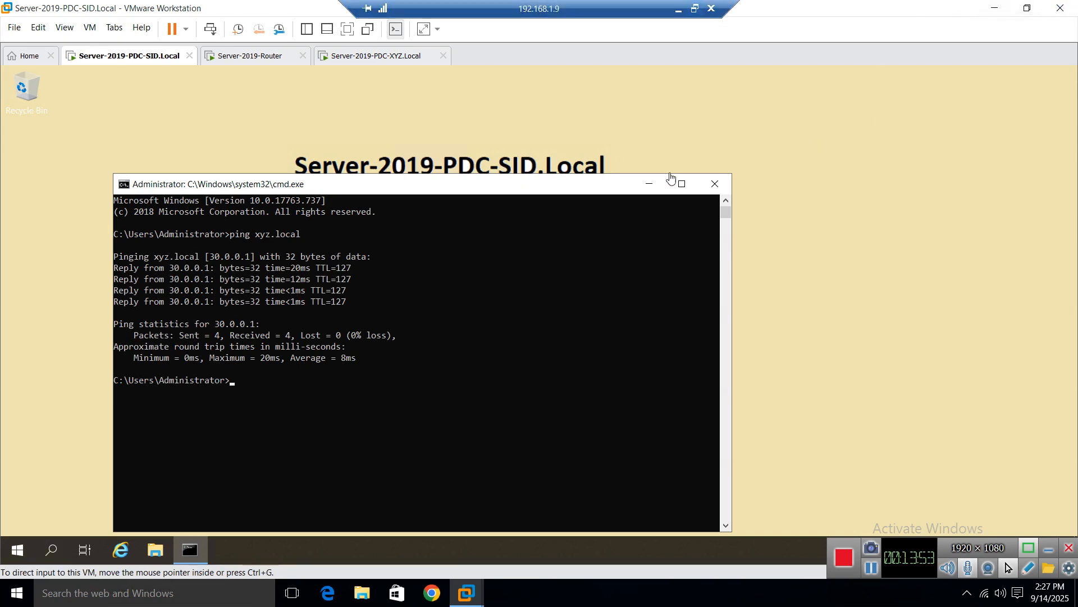
{"action": "left_click", "coordinate": [715, 184]}
Step: On the XYZ server, ping sid.local and see it resolve to 20.0.0.1 with four replies
{"action": "left_click", "coordinate": [385, 62]}
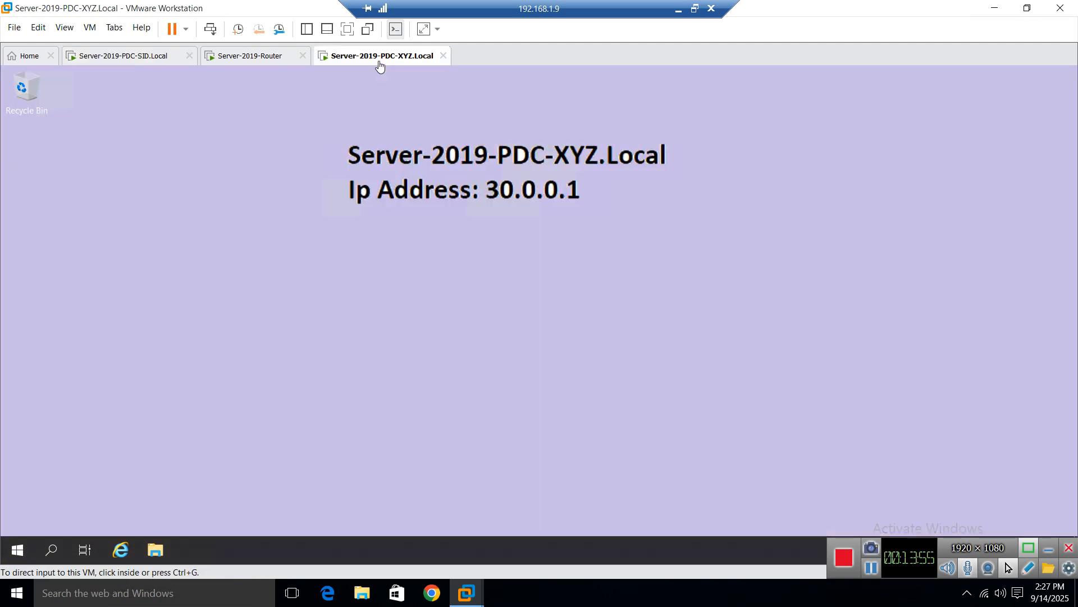
{"action": "right_click", "coordinate": [17, 554]}
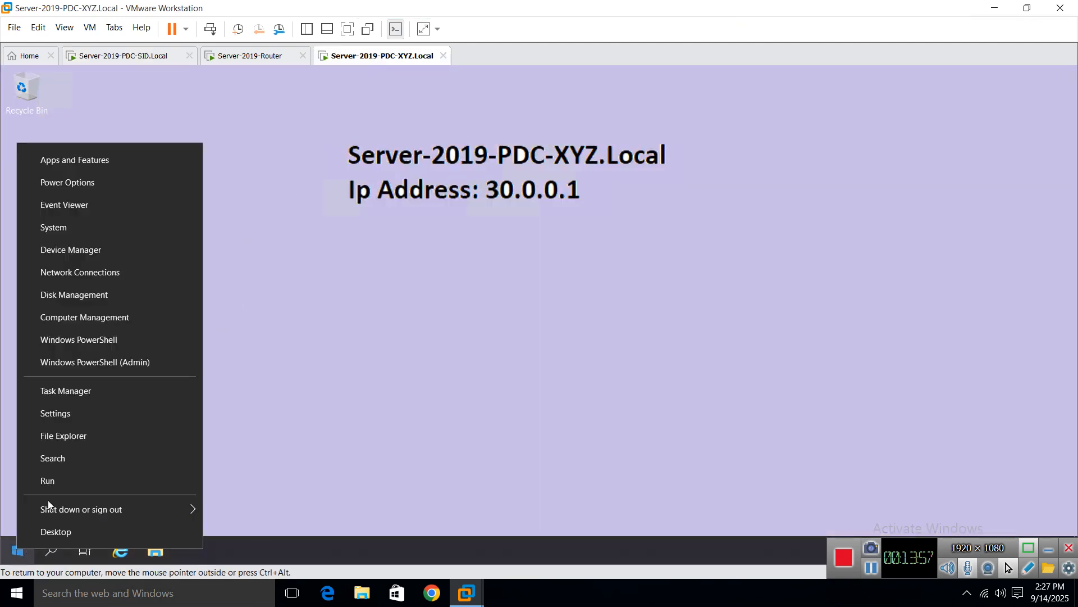
{"action": "left_click", "coordinate": [52, 490]}
{"action": "type", "text": "cmd"}
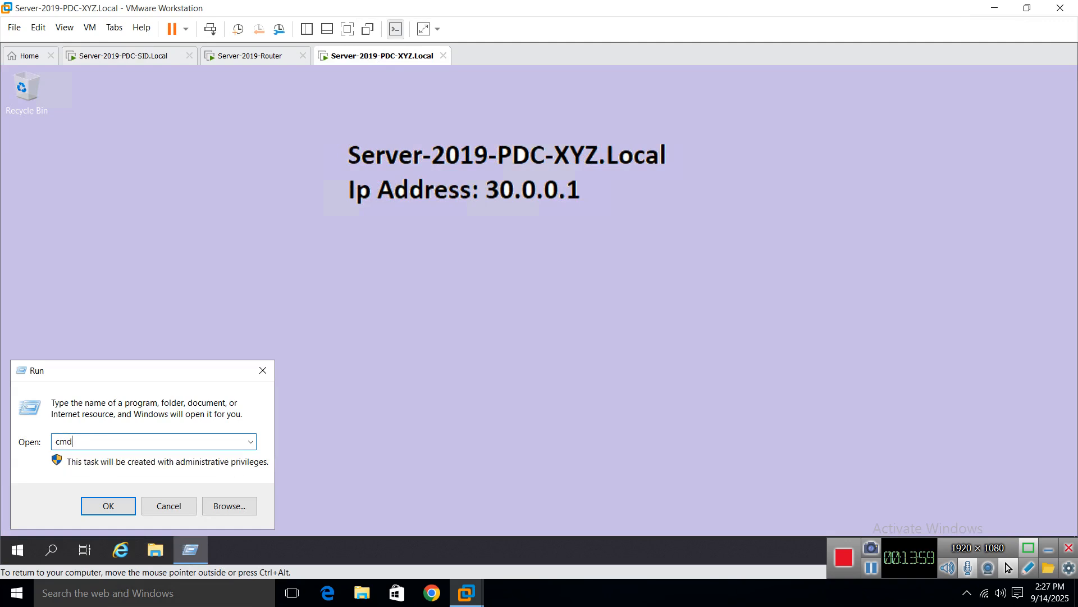
{"action": "key", "text": "Return"}
{"action": "type", "text": "ping sid"}
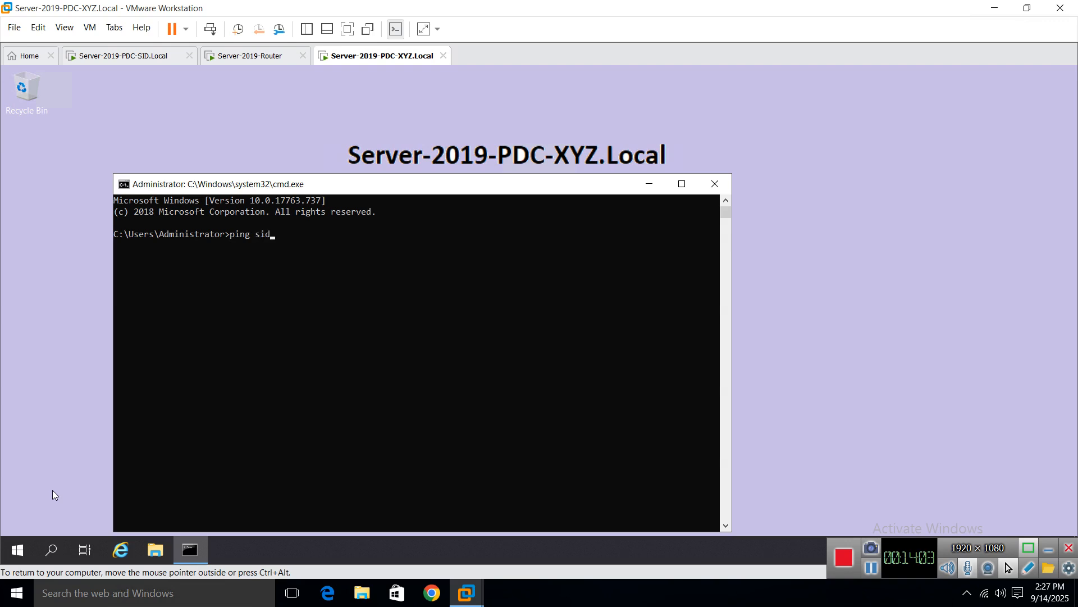
{"action": "type", "text": ".local"}
{"action": "key", "text": "Return"}
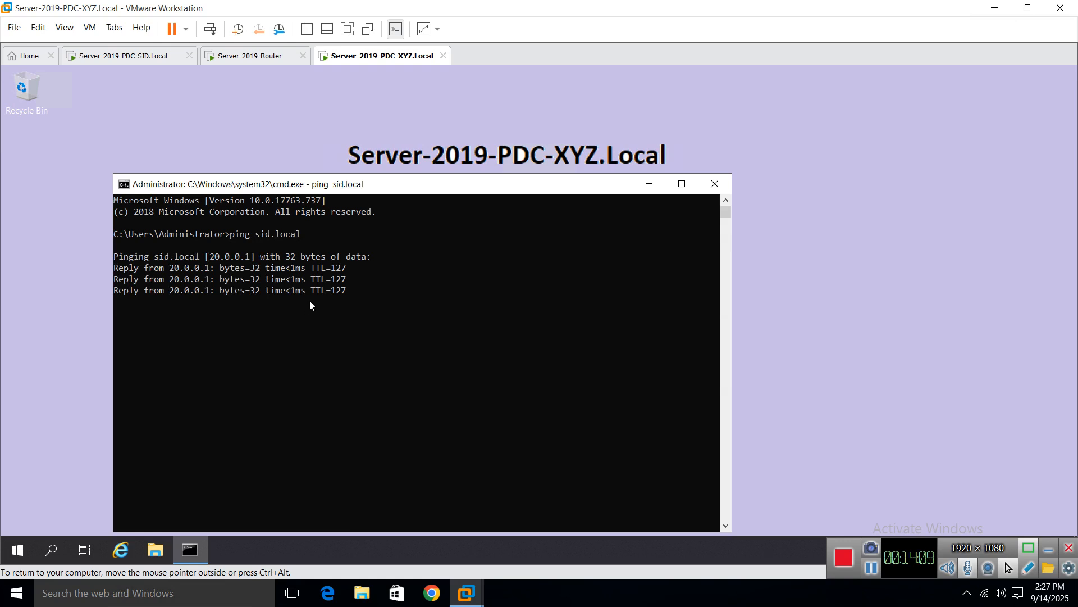
{"action": "left_click", "coordinate": [714, 184]}
{"action": "right_click", "coordinate": [497, 277]}
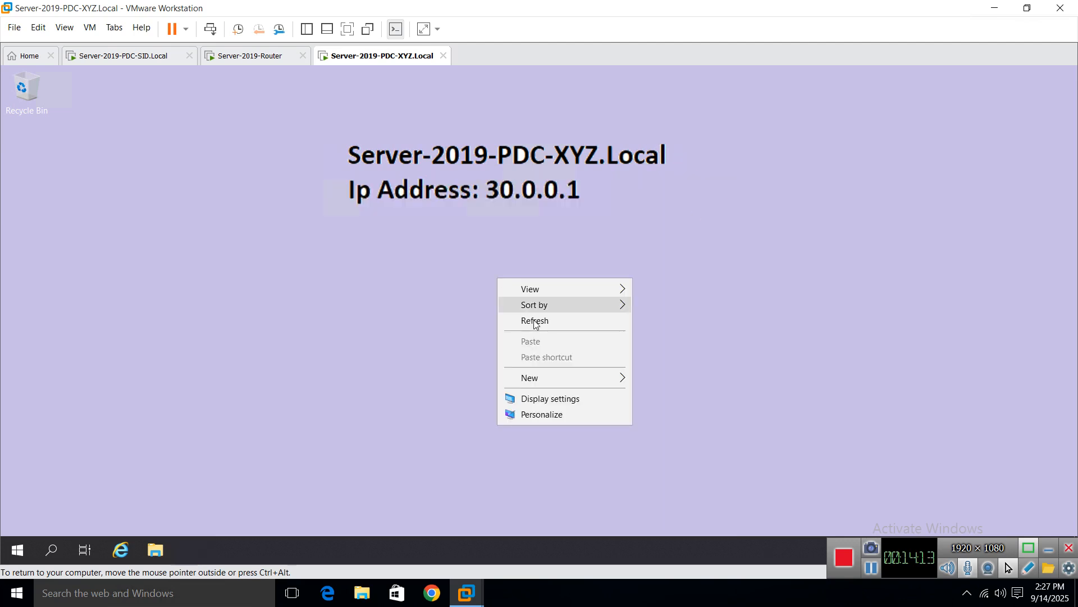
{"action": "left_click", "coordinate": [533, 320]}
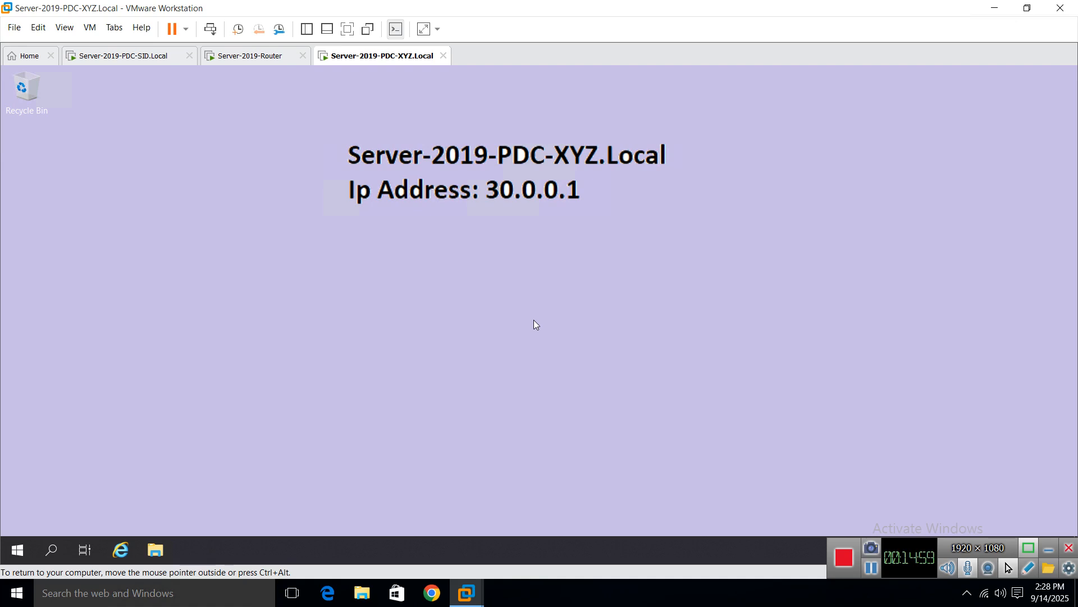
Step: Open DNS Manager on the XYZ server from Windows Administrative Tools and maximize it
{"action": "left_click", "coordinate": [23, 551]}
{"action": "left_click", "coordinate": [144, 303]}
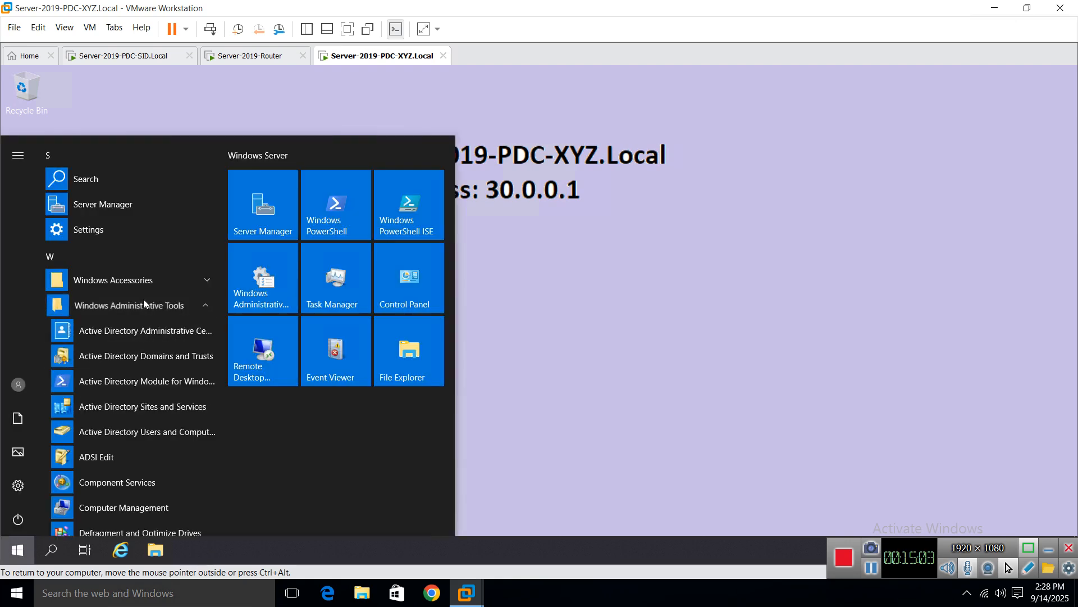
{"action": "scroll", "coordinate": [116, 466], "scroll_direction": "down", "scroll_amount": 3}
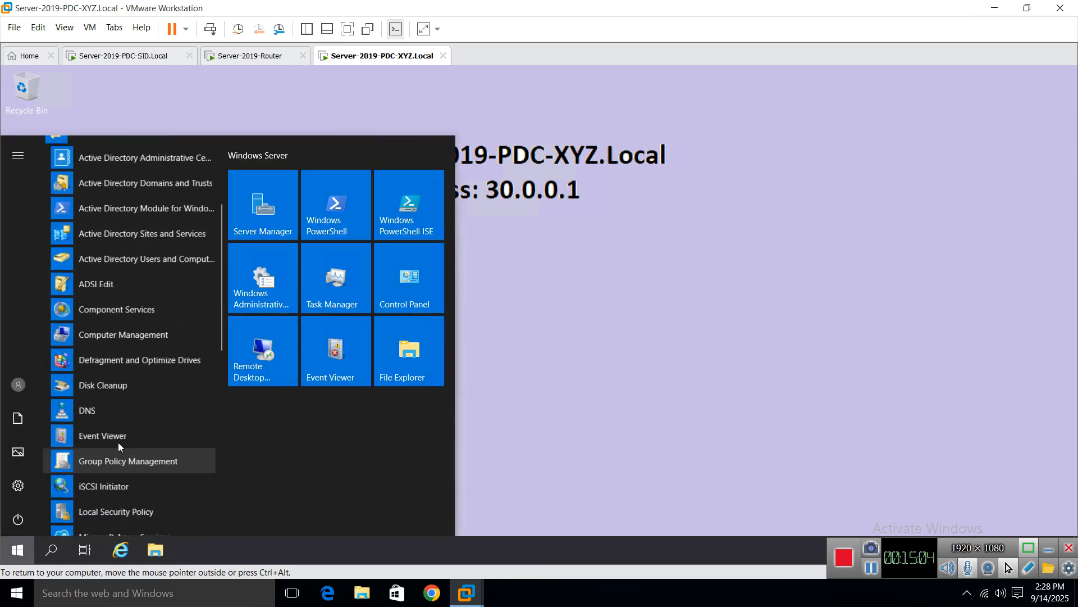
{"action": "left_click", "coordinate": [99, 409]}
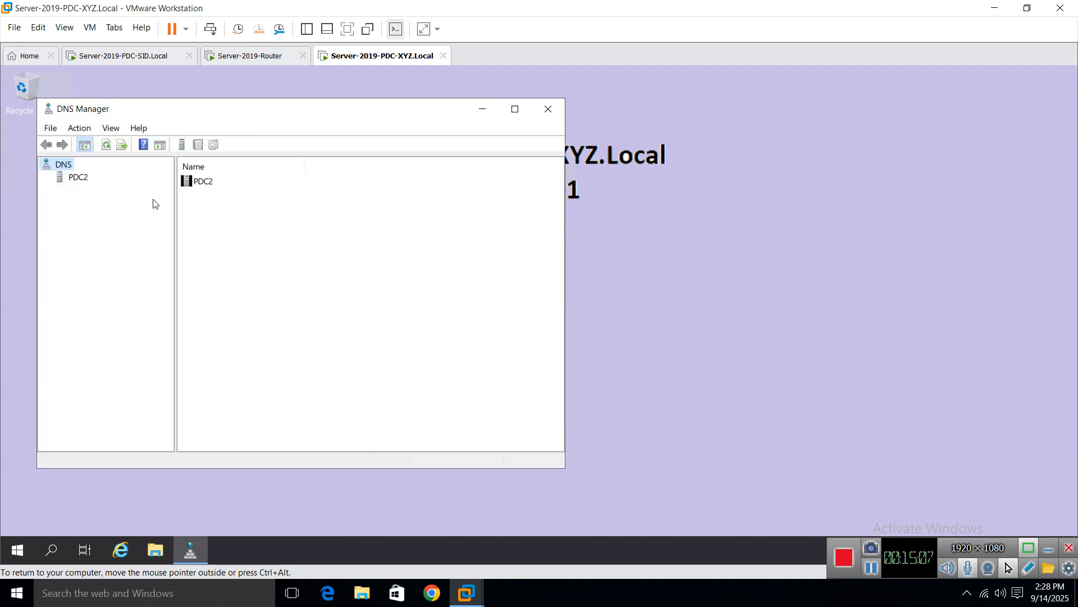
{"action": "left_click", "coordinate": [78, 177]}
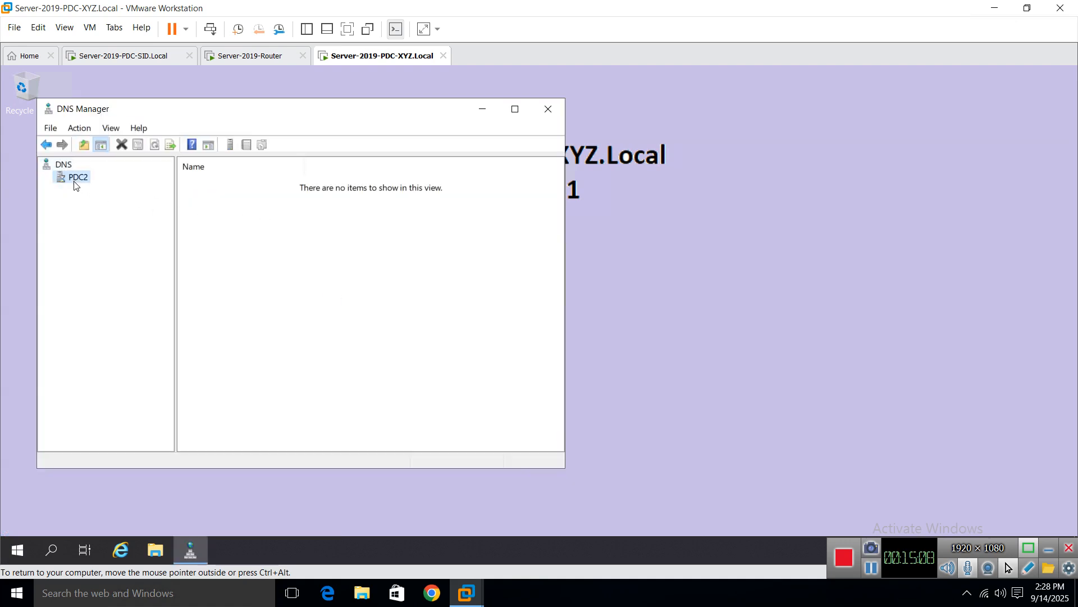
{"action": "left_click", "coordinate": [514, 109]}
Step: Expand PDC2 > Forward Lookup Zones to show the xyz.local records, then switch to the SID VM
{"action": "left_click_drag", "start_coordinate": [138, 278], "coordinate": [303, 279]}
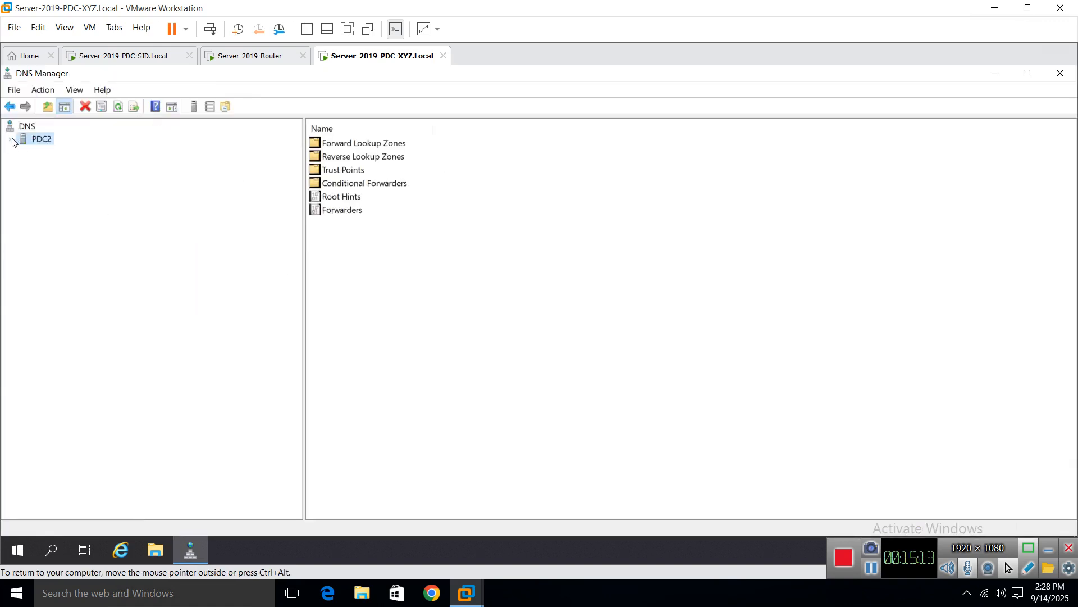
{"action": "left_click", "coordinate": [10, 139]}
{"action": "double_click", "coordinate": [28, 153]}
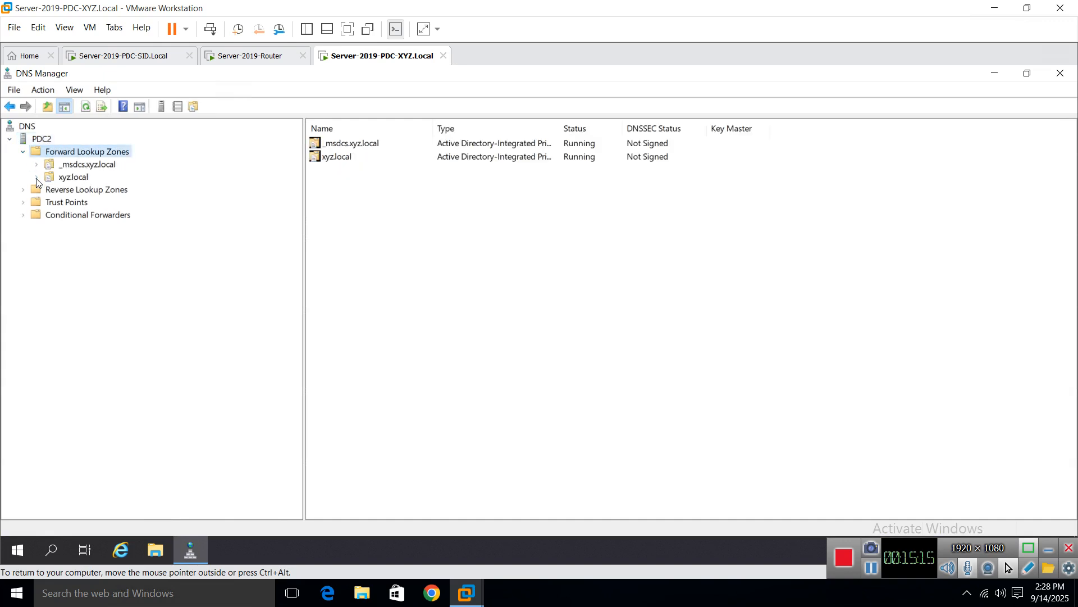
{"action": "left_click", "coordinate": [37, 178]}
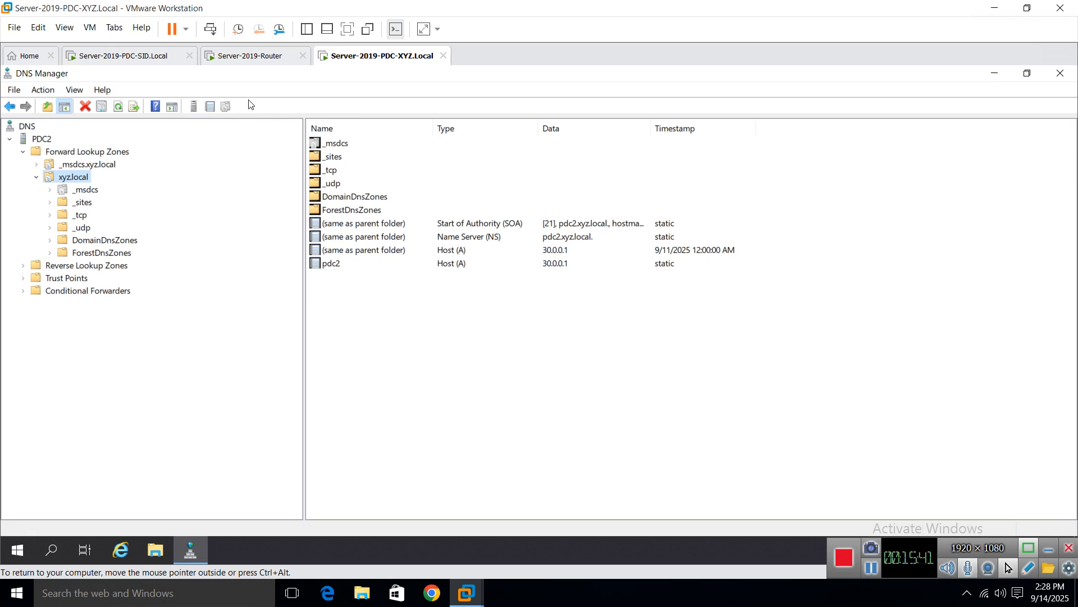
{"action": "left_click", "coordinate": [128, 58]}
Step: On the SID VM, open DNS Manager from Windows Administrative Tools and maximize it
{"action": "left_click", "coordinate": [164, 461]}
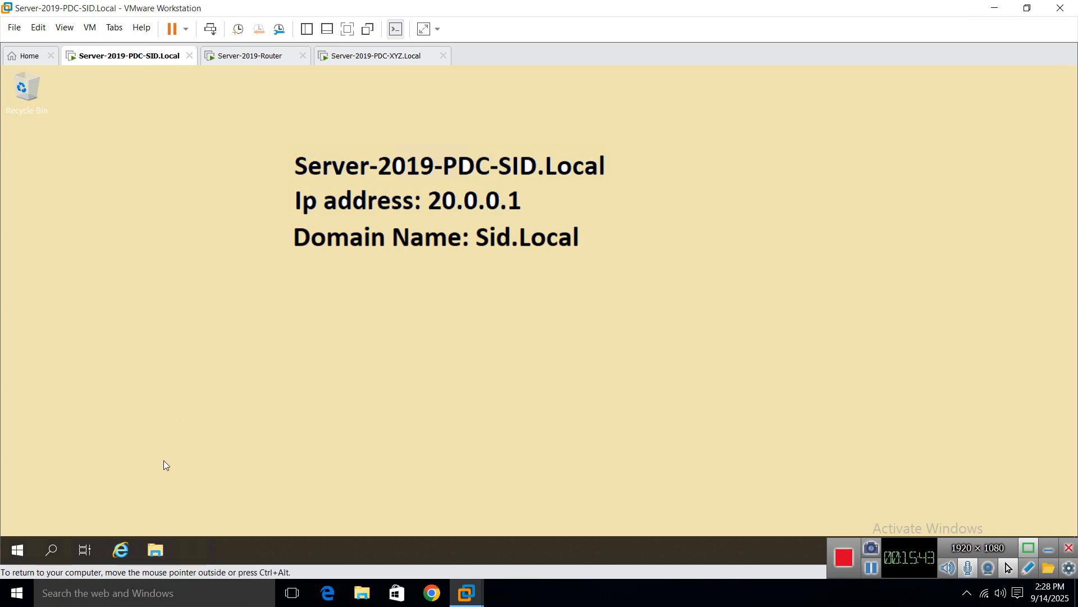
{"action": "left_click", "coordinate": [25, 548]}
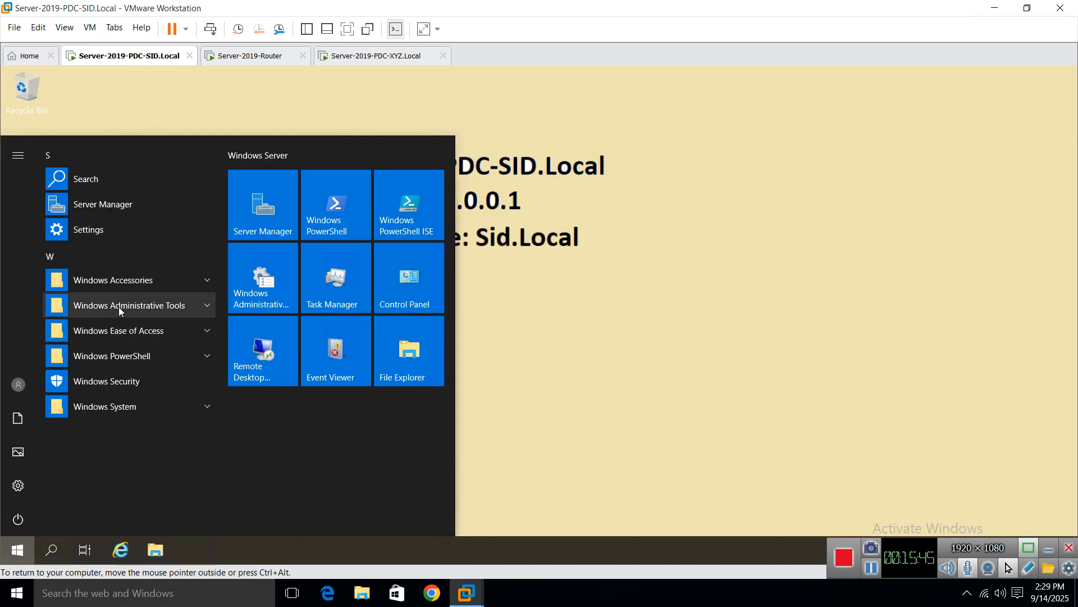
{"action": "left_click", "coordinate": [119, 307]}
{"action": "scroll", "coordinate": [114, 449], "scroll_direction": "down", "scroll_amount": 6}
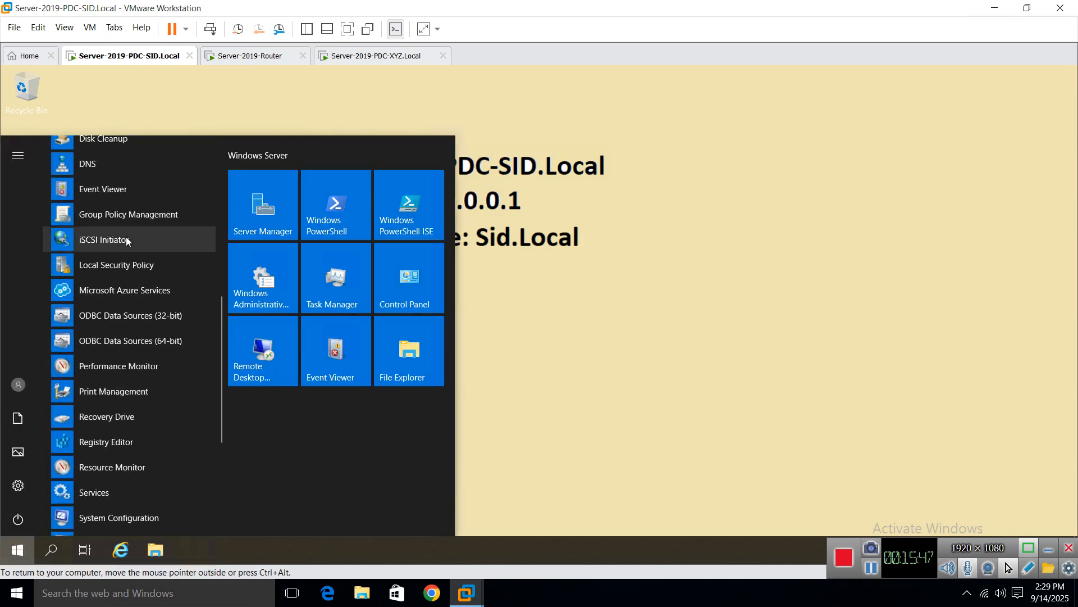
{"action": "scroll", "coordinate": [128, 213], "scroll_direction": "up", "scroll_amount": 1}
{"action": "left_click", "coordinate": [96, 222]}
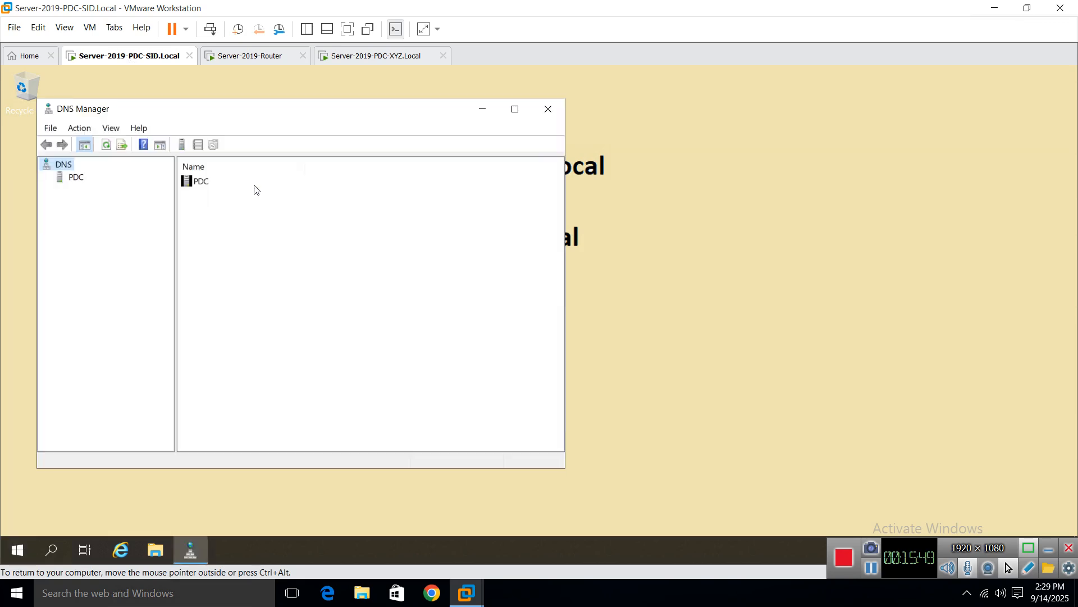
{"action": "left_click", "coordinate": [515, 109]}
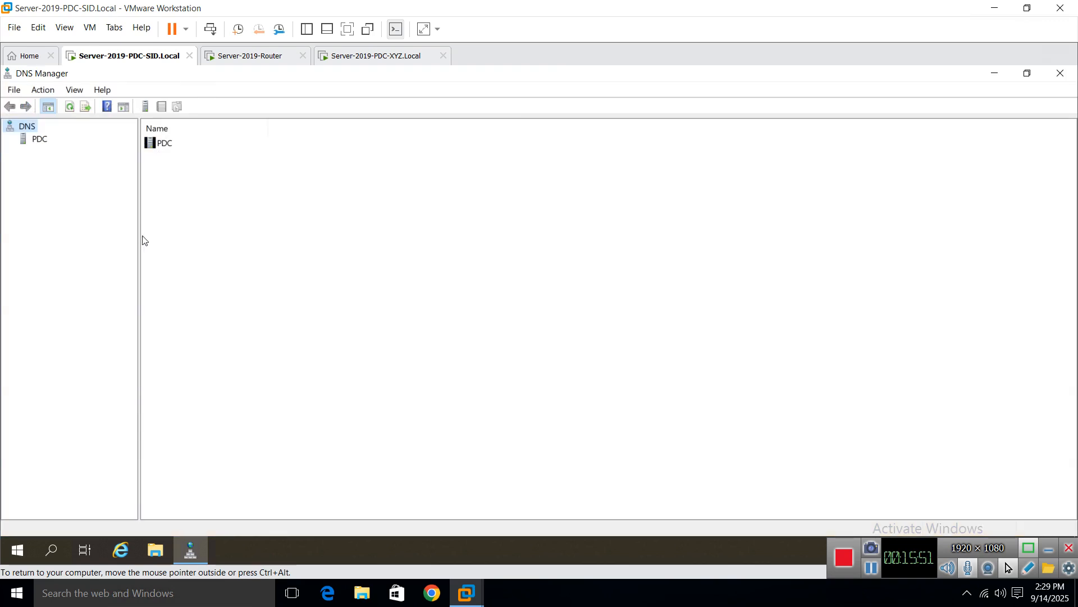
Step: Expand PDC > Forward Lookup Zones to show the Sid.local records, then return to the XYZ VM
{"action": "left_click_drag", "start_coordinate": [140, 236], "coordinate": [279, 236]}
{"action": "left_click", "coordinate": [29, 141]}
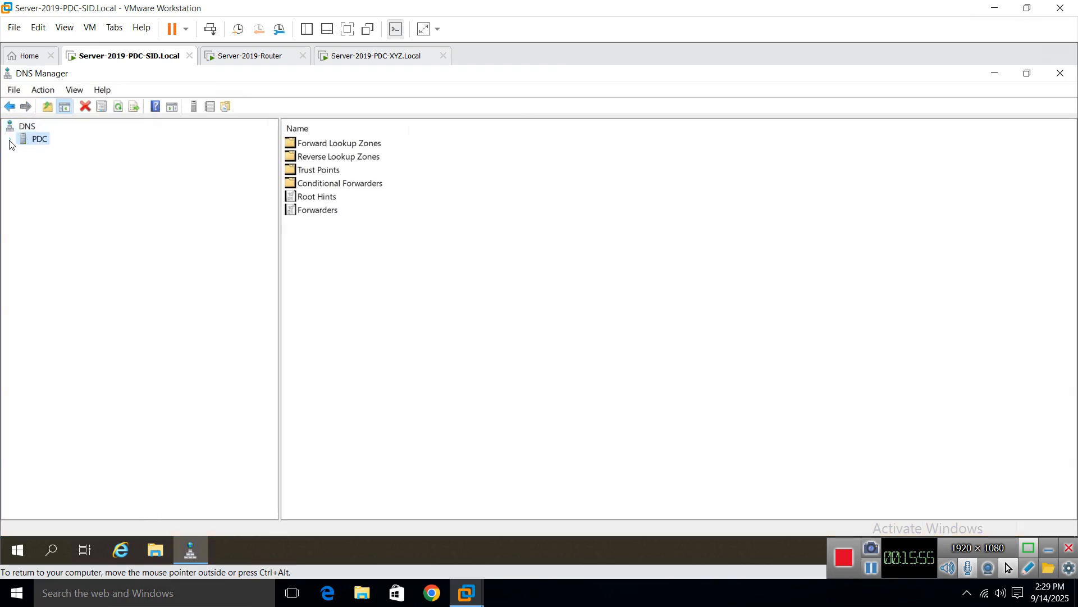
{"action": "left_click", "coordinate": [9, 140]}
{"action": "left_click", "coordinate": [23, 152]}
{"action": "left_click", "coordinate": [36, 178]}
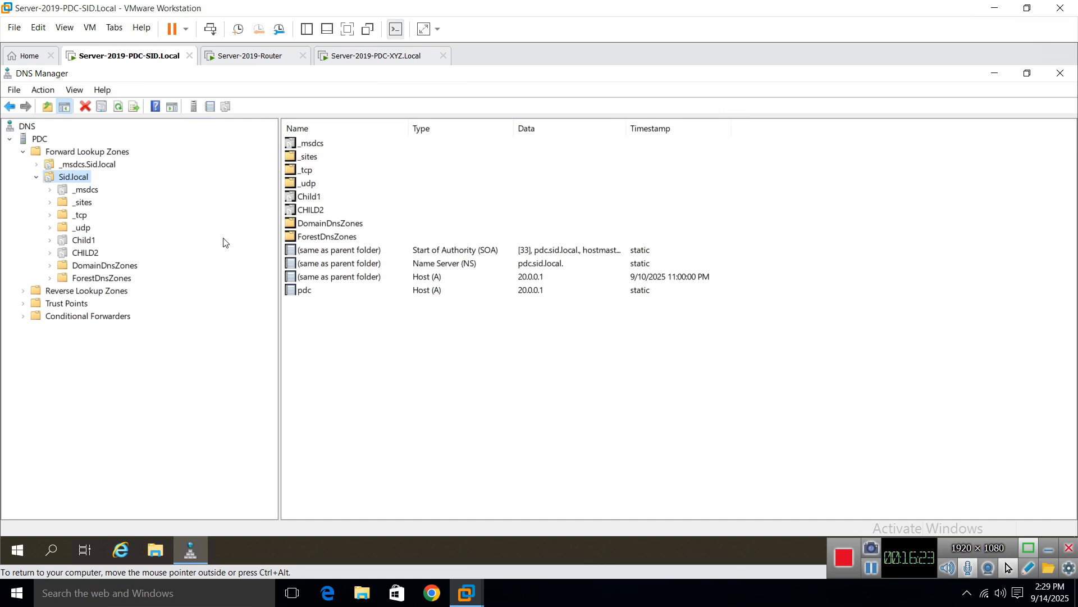
{"action": "left_click", "coordinate": [410, 56]}
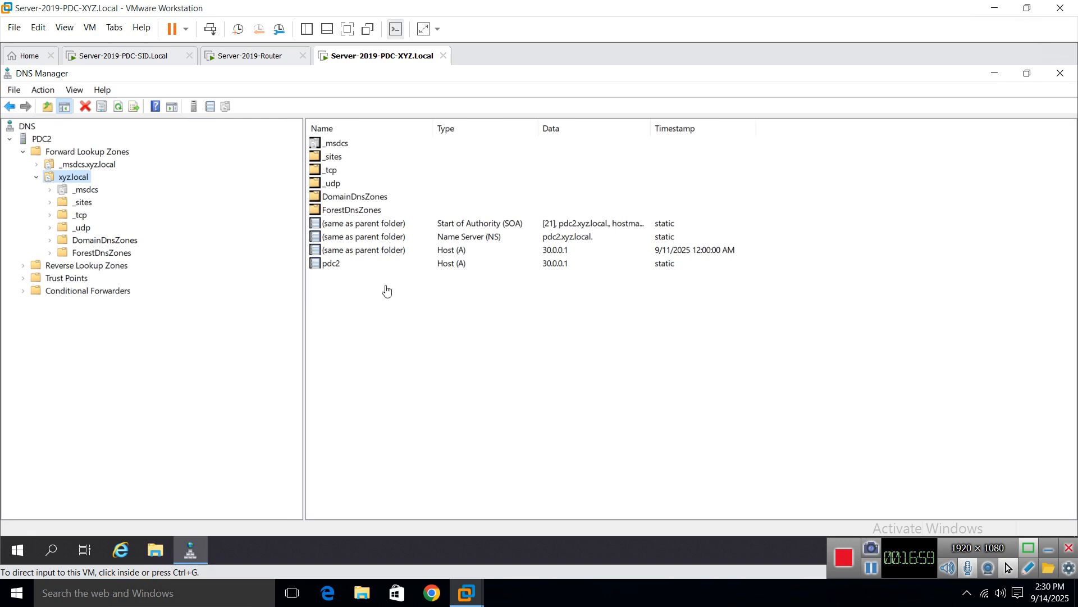
{"action": "left_click", "coordinate": [436, 361]}
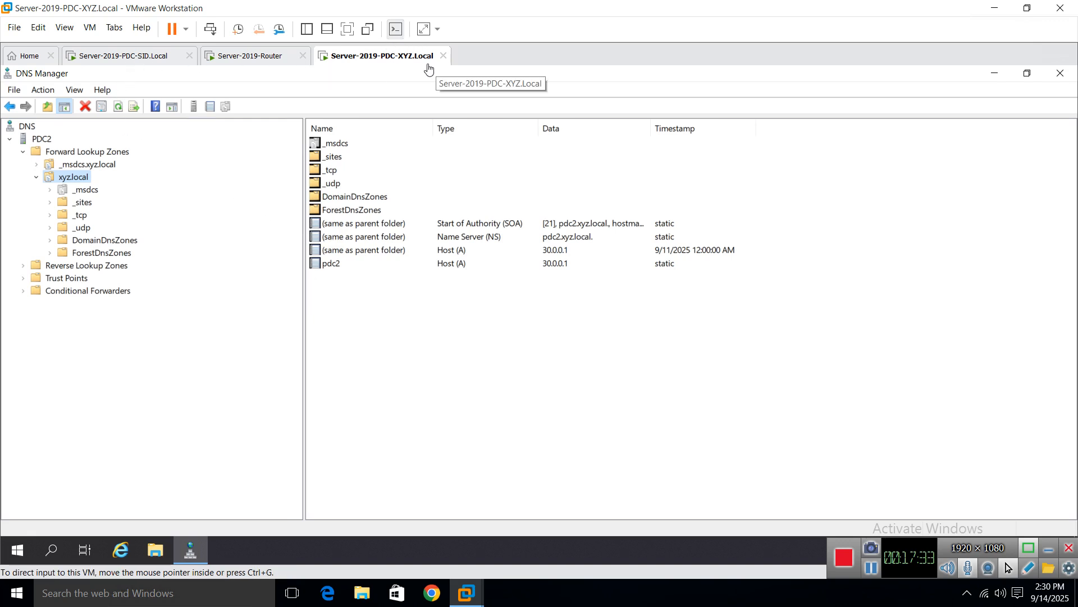
Step: Close the stray xyz.local properties dialog and restore the DNS Manager window
{"action": "right_click", "coordinate": [66, 180]}
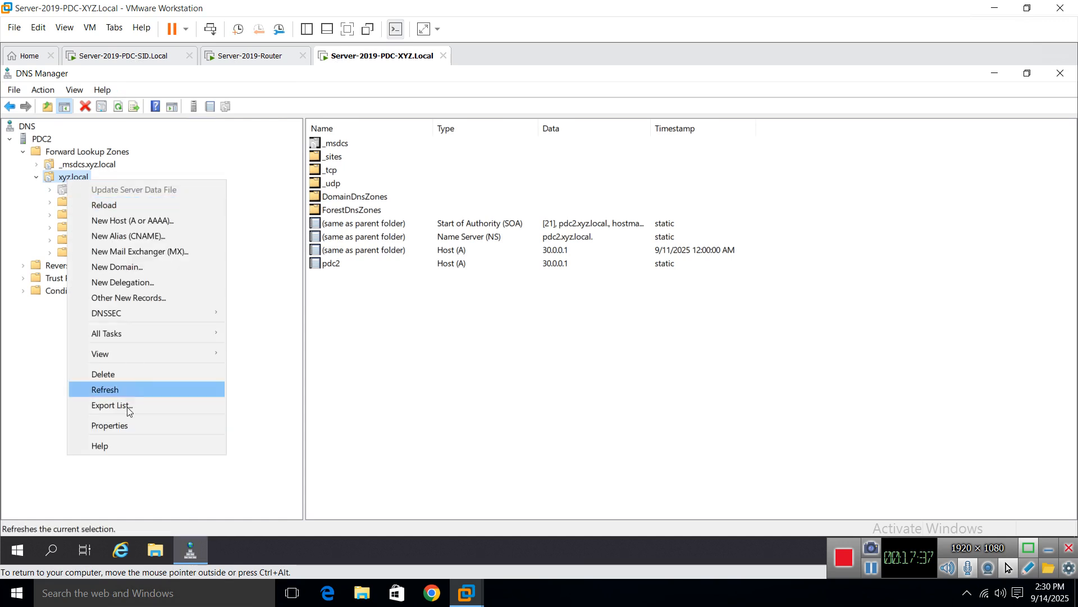
{"action": "left_click", "coordinate": [126, 431]}
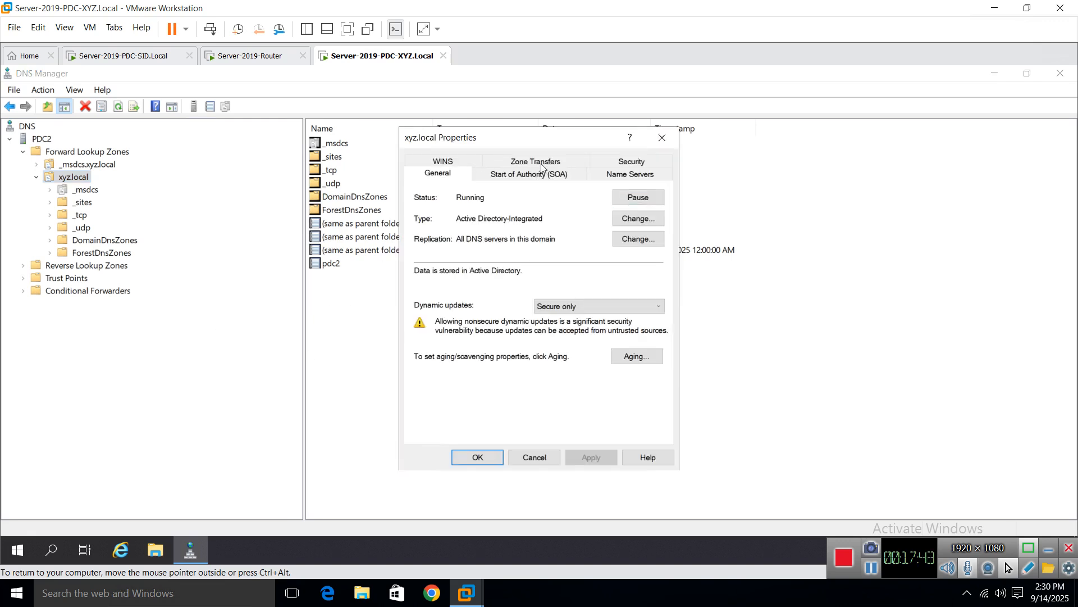
{"action": "key", "text": "Escape"}
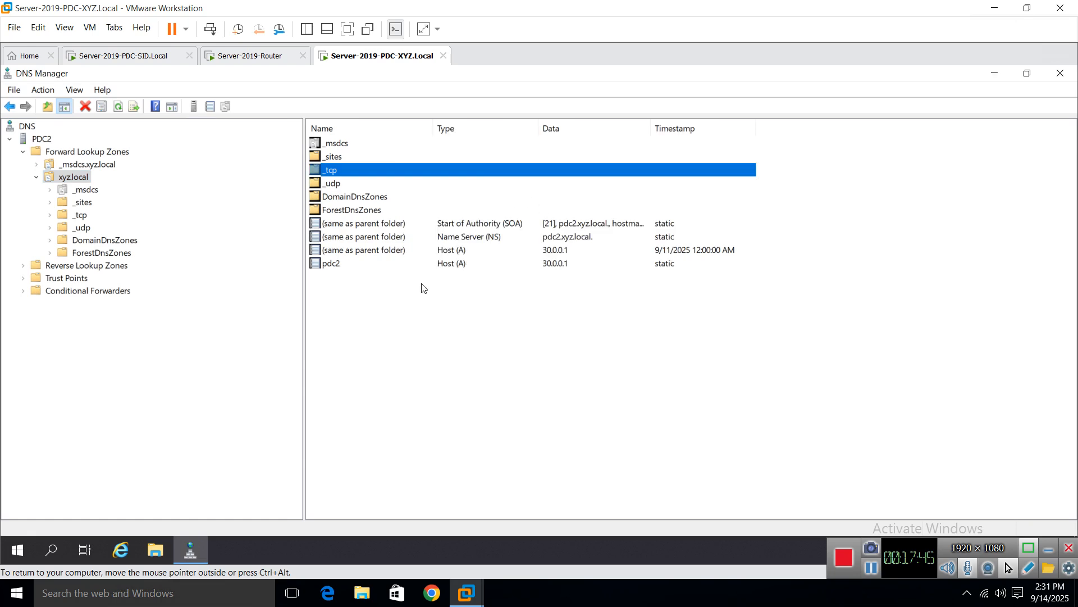
{"action": "left_click", "coordinate": [197, 547]}
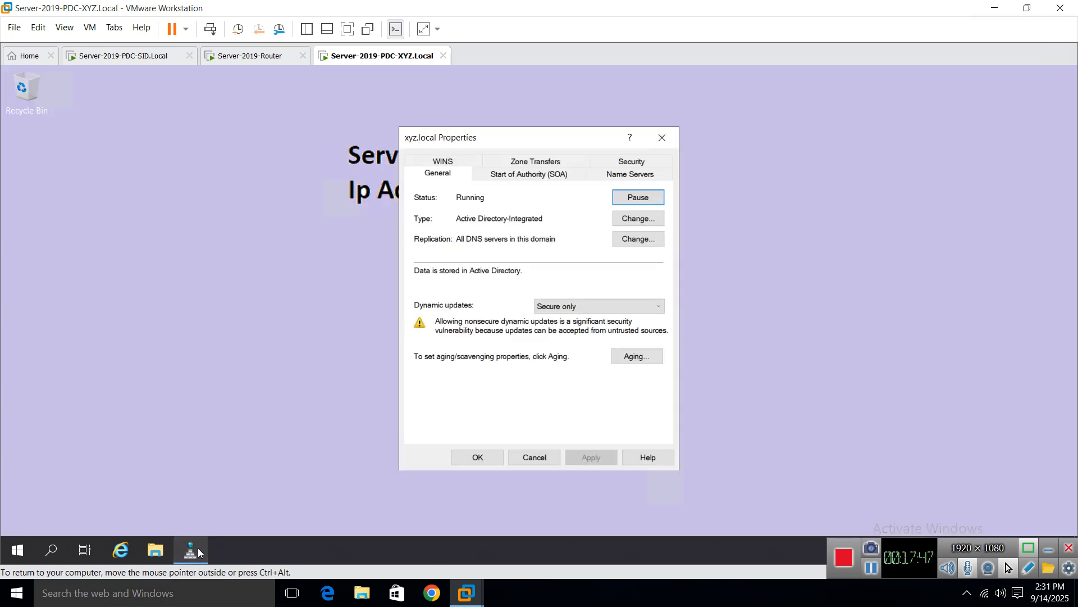
{"action": "left_click", "coordinate": [198, 548]}
{"action": "left_click", "coordinate": [197, 548]}
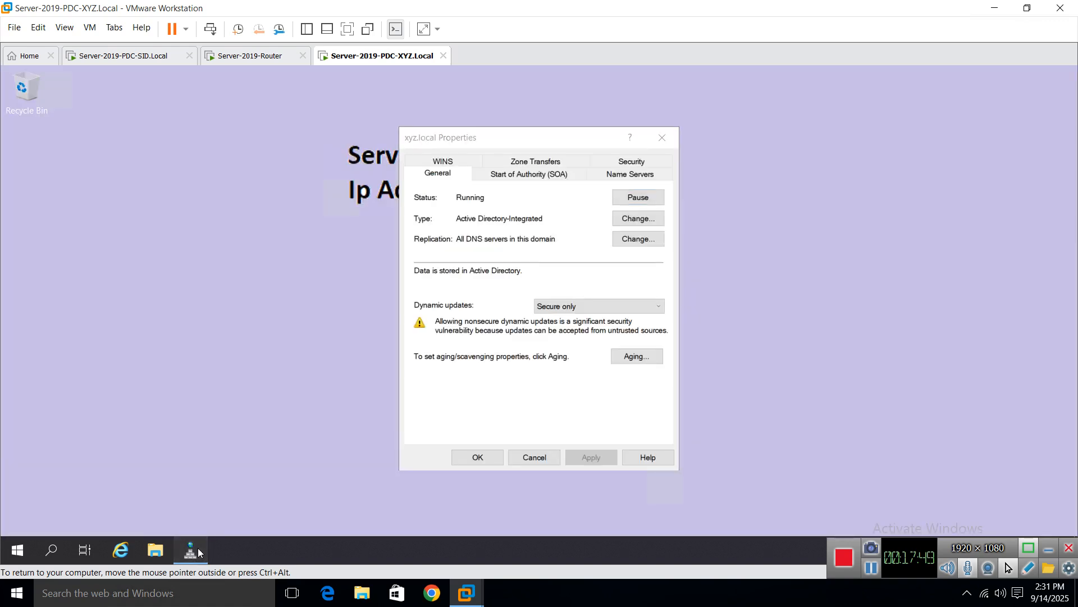
{"action": "left_click", "coordinate": [198, 548]}
{"action": "left_click", "coordinate": [201, 547]}
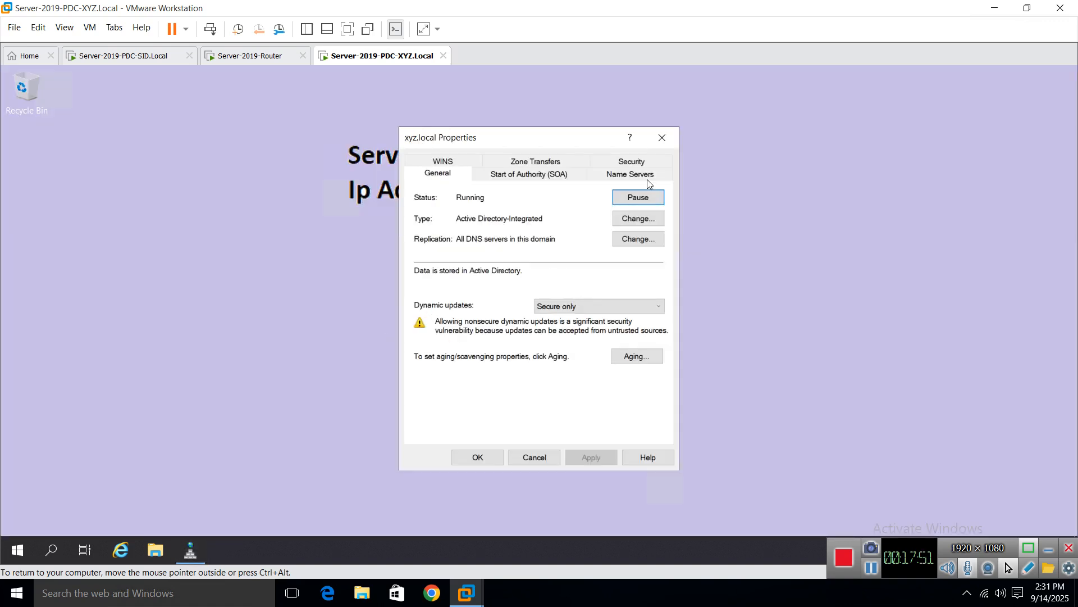
{"action": "left_click", "coordinate": [662, 138]}
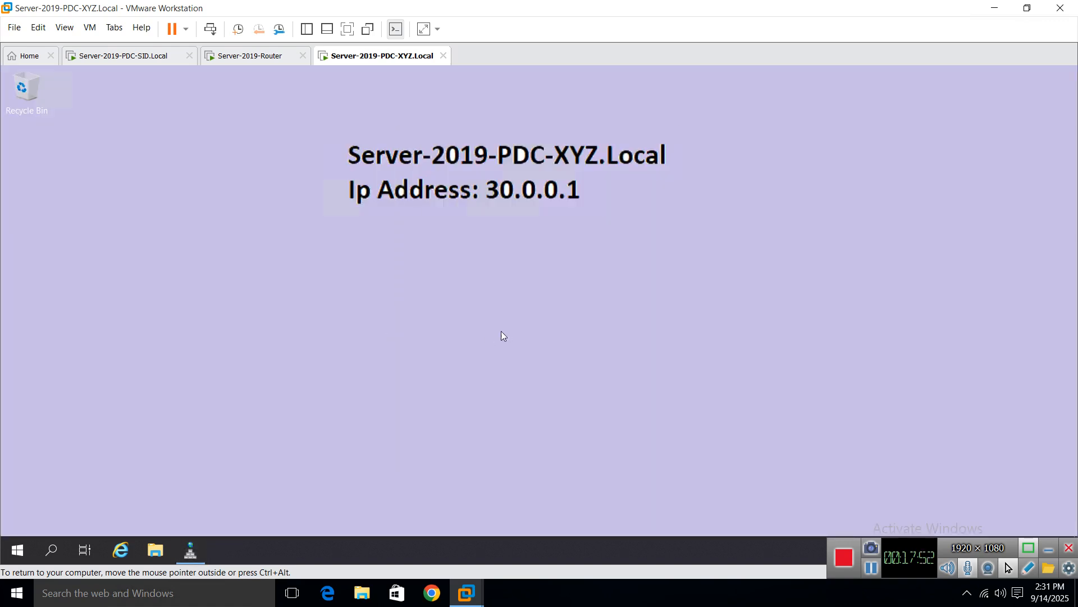
{"action": "left_click", "coordinate": [189, 555]}
Step: Allow zone transfers to any server for xyz.local, then switch to the SID VM
{"action": "right_click", "coordinate": [78, 182]}
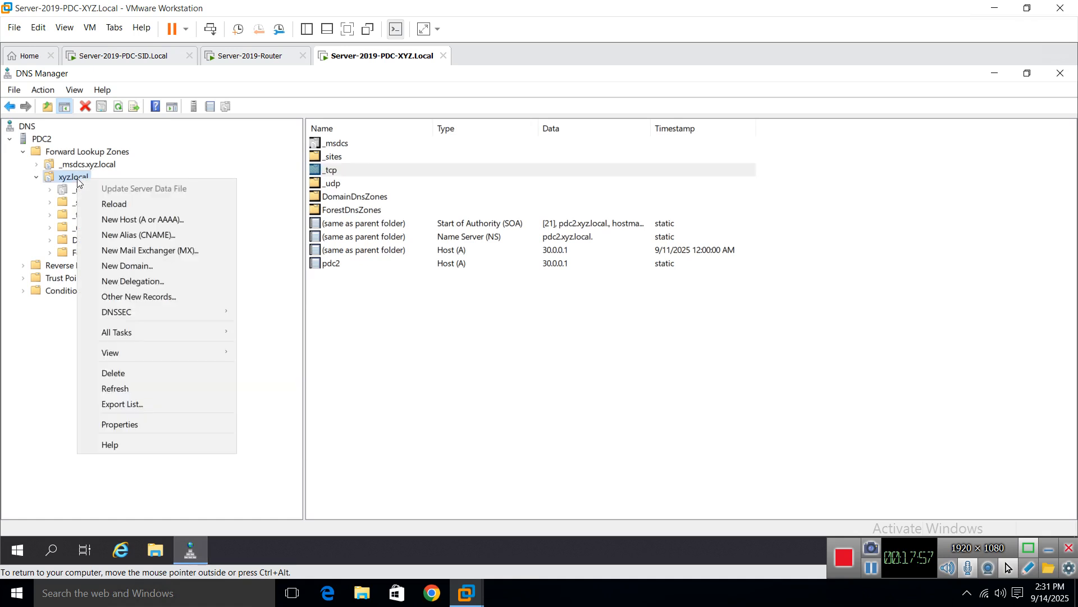
{"action": "left_click", "coordinate": [147, 423]}
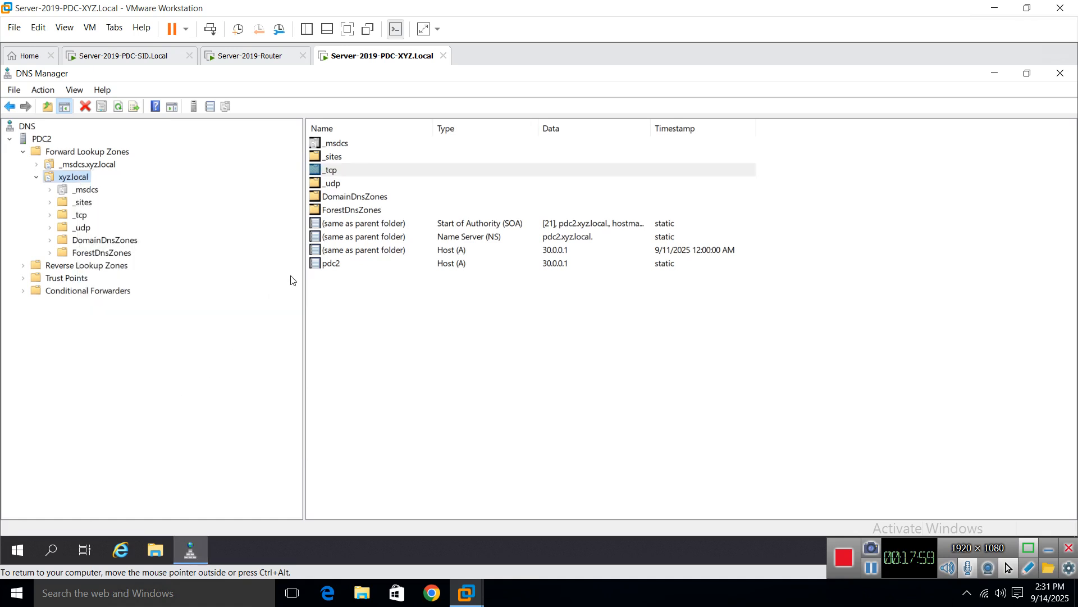
{"action": "left_click", "coordinate": [525, 162]}
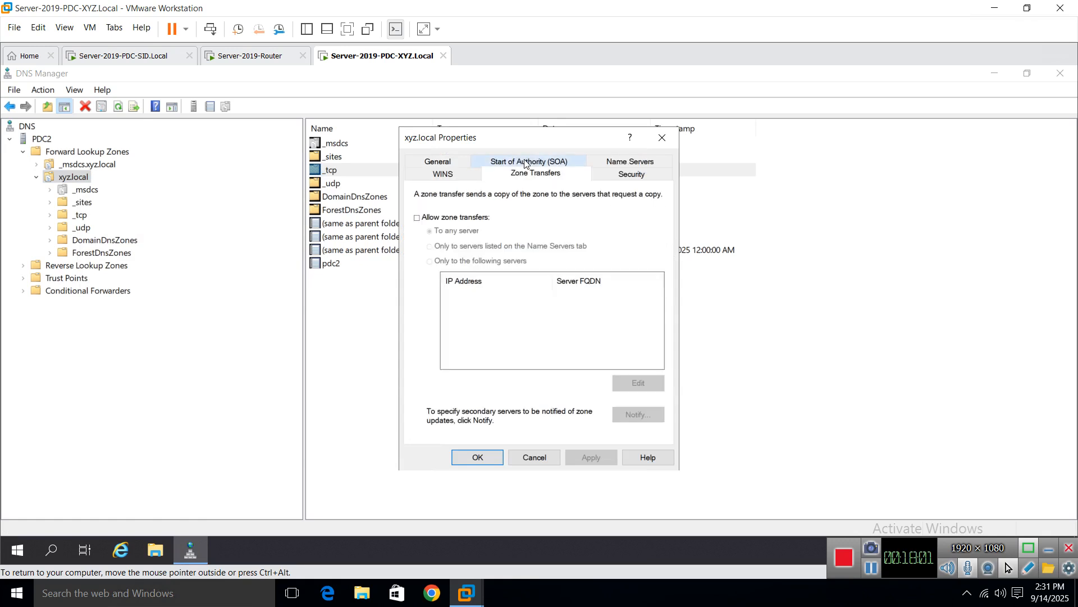
{"action": "left_click", "coordinate": [417, 220]}
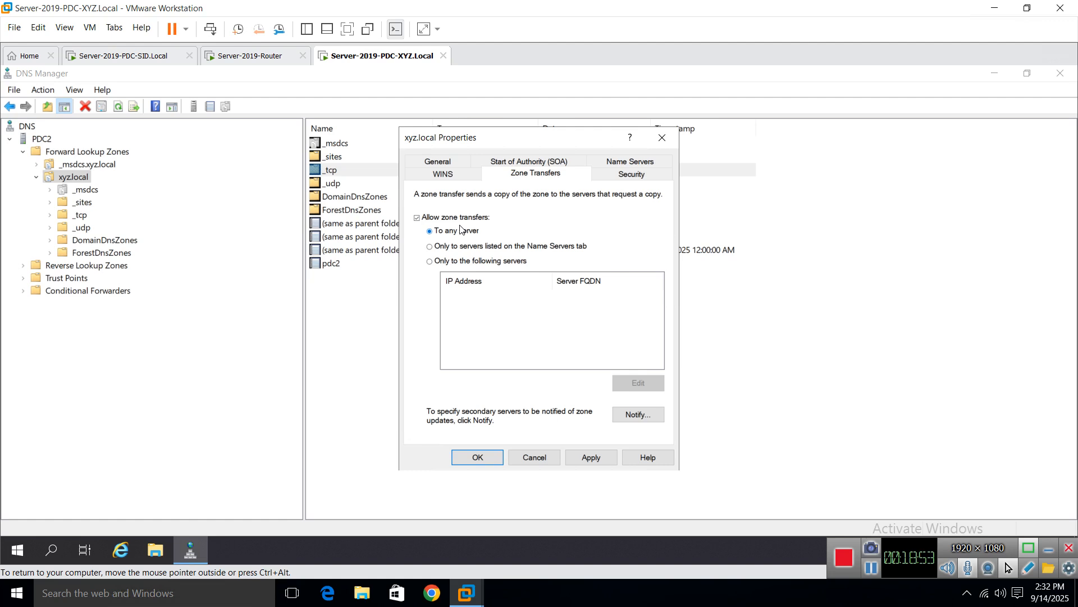
{"action": "left_click", "coordinate": [590, 456]}
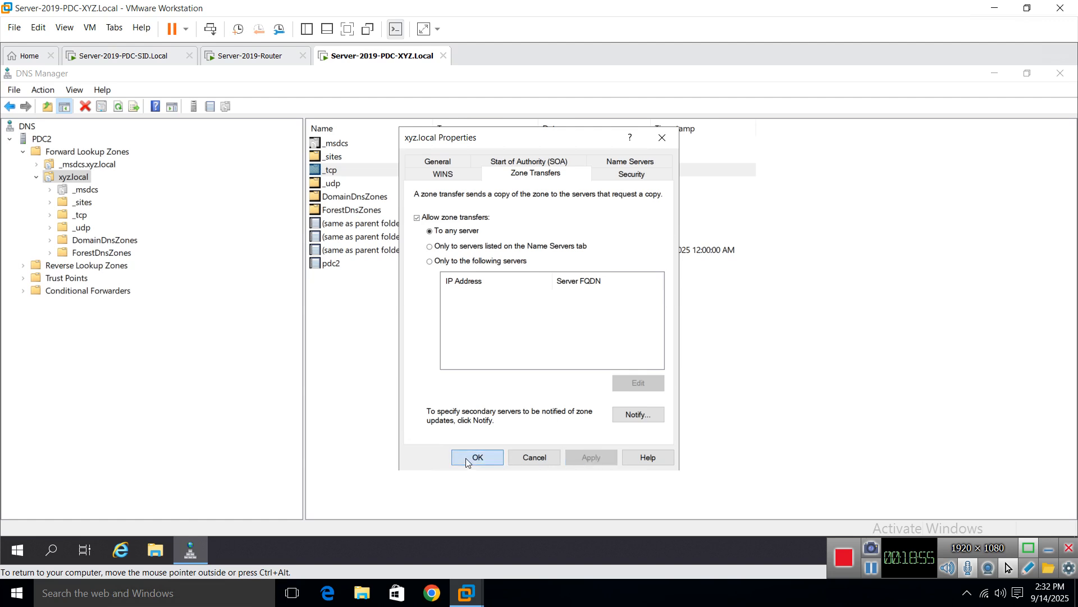
{"action": "left_click", "coordinate": [477, 456]}
{"action": "left_click", "coordinate": [132, 56]}
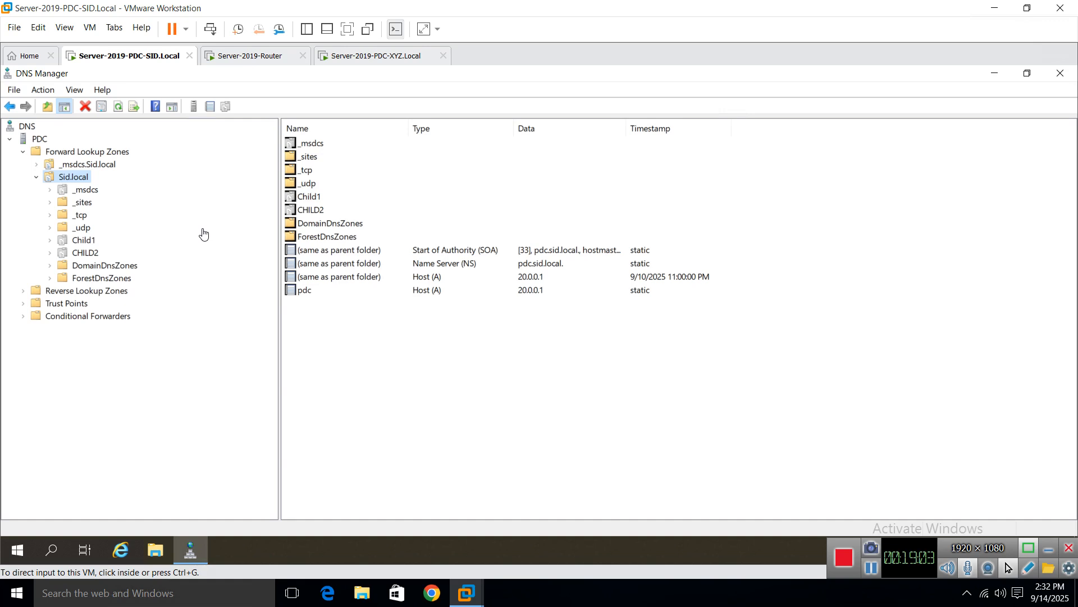
Step: Enable zone transfers to any server in the Sid.local properties and view the forward lookup zones
{"action": "left_click", "coordinate": [405, 387]}
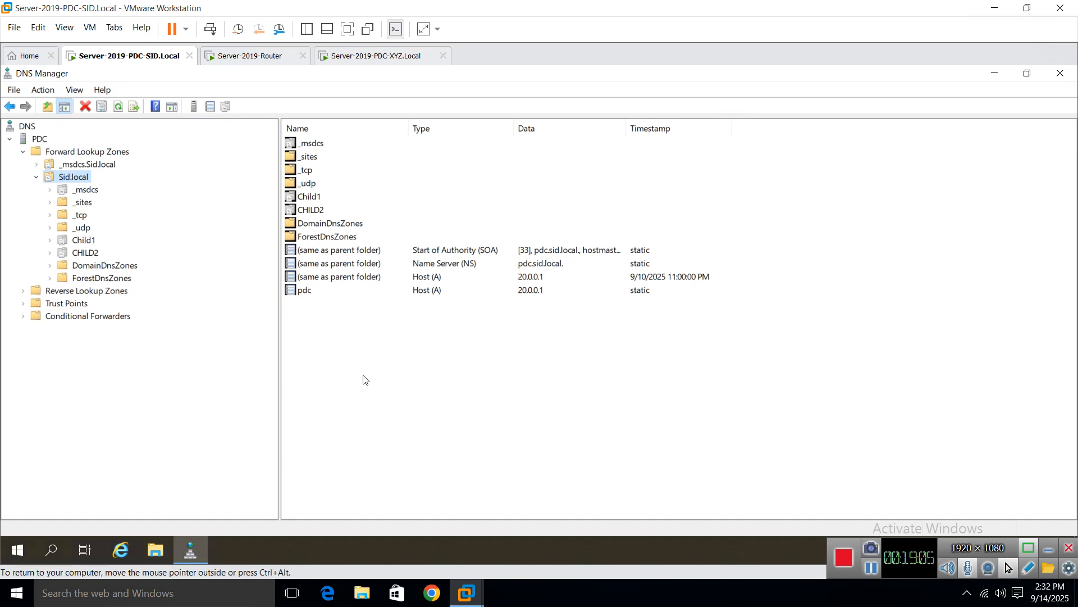
{"action": "right_click", "coordinate": [68, 176]}
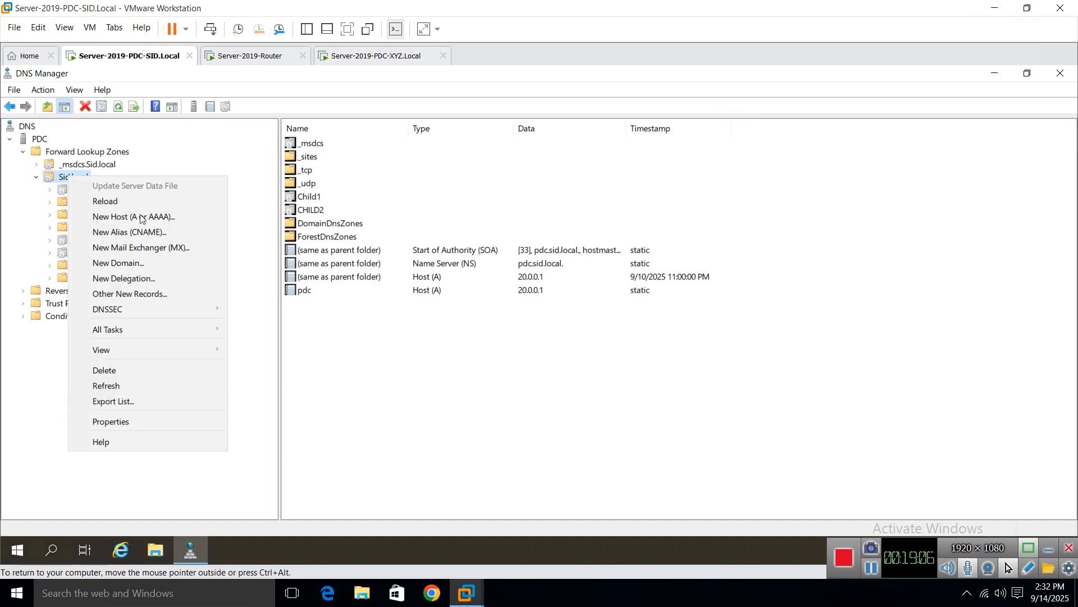
{"action": "left_click", "coordinate": [143, 424]}
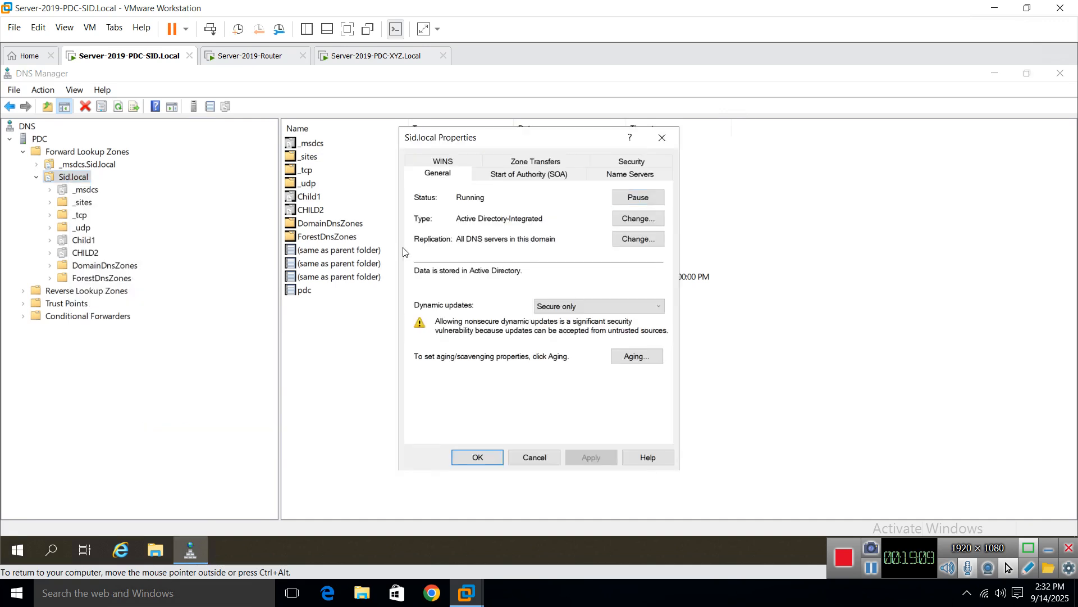
{"action": "left_click", "coordinate": [536, 162]}
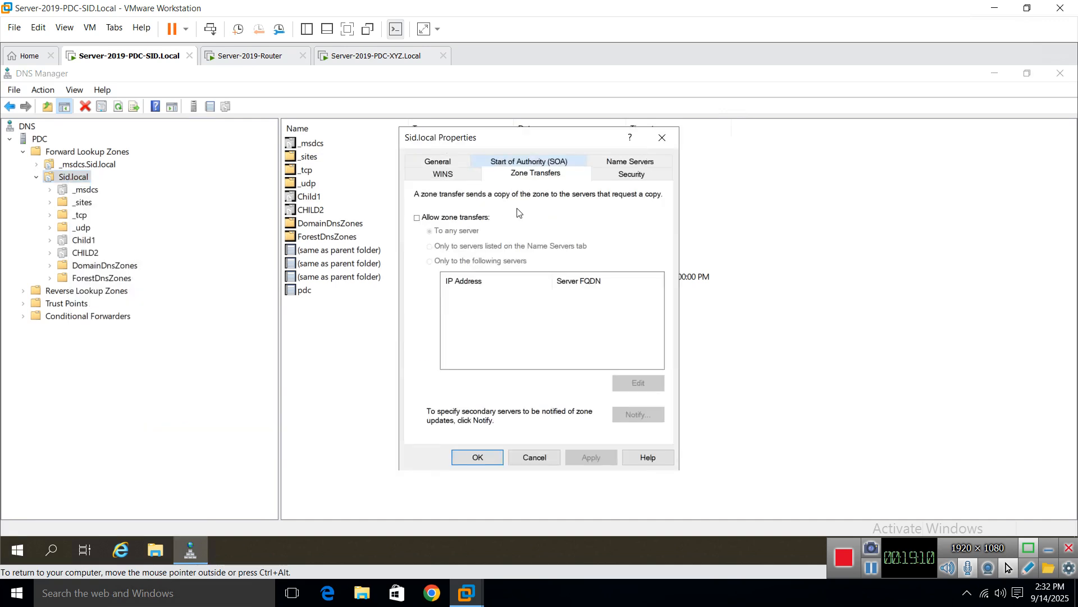
{"action": "left_click", "coordinate": [418, 222]}
{"action": "left_click", "coordinate": [595, 456]}
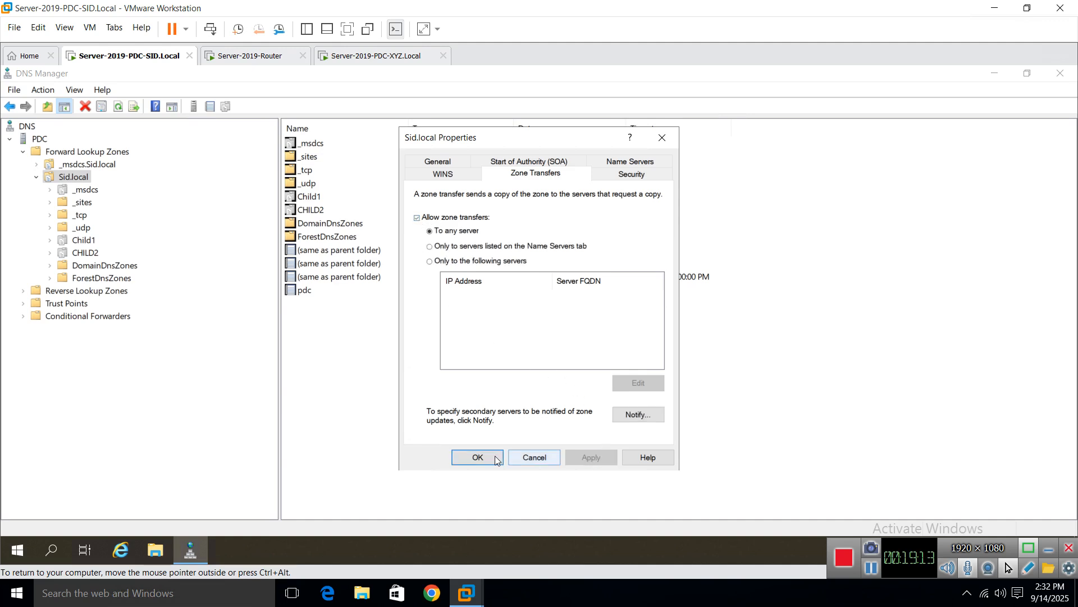
{"action": "left_click", "coordinate": [478, 457]}
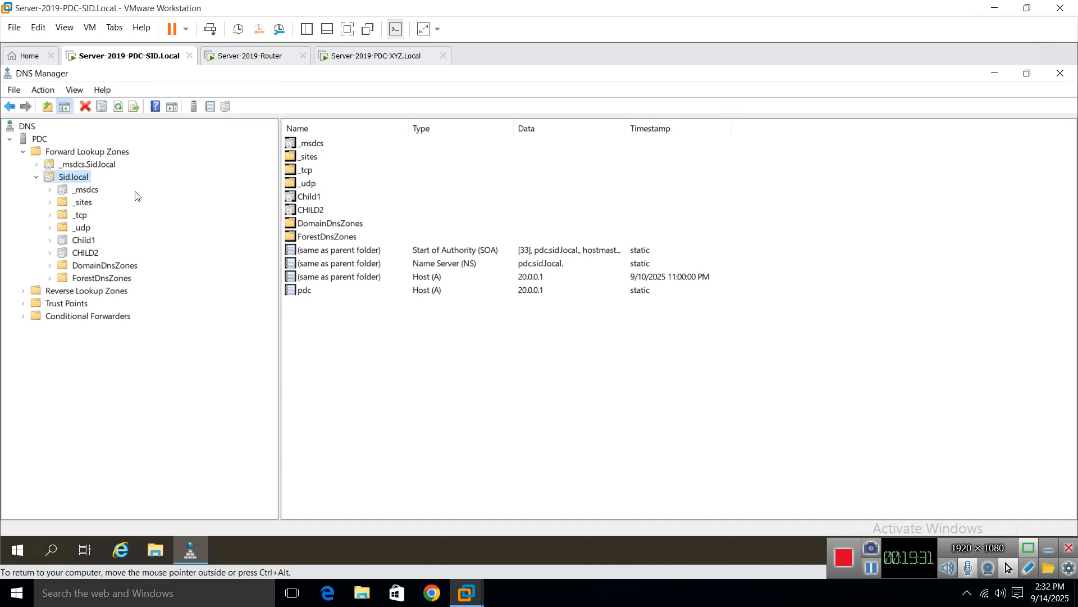
{"action": "left_click", "coordinate": [64, 157]}
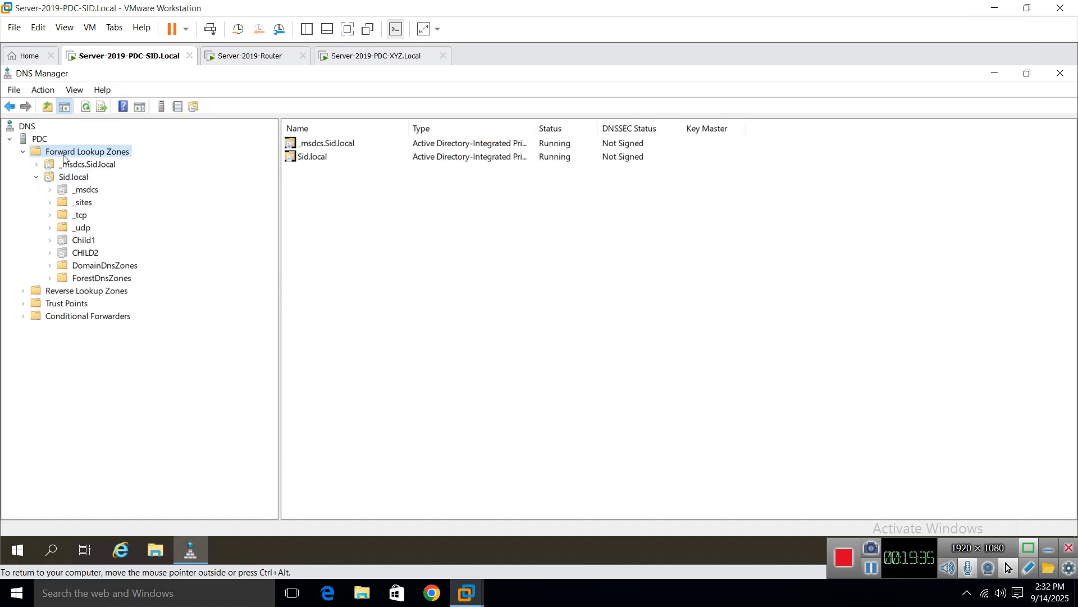
Step: Start a new stub zone replicated to all DNS servers in Sid.local
{"action": "right_click", "coordinate": [94, 156]}
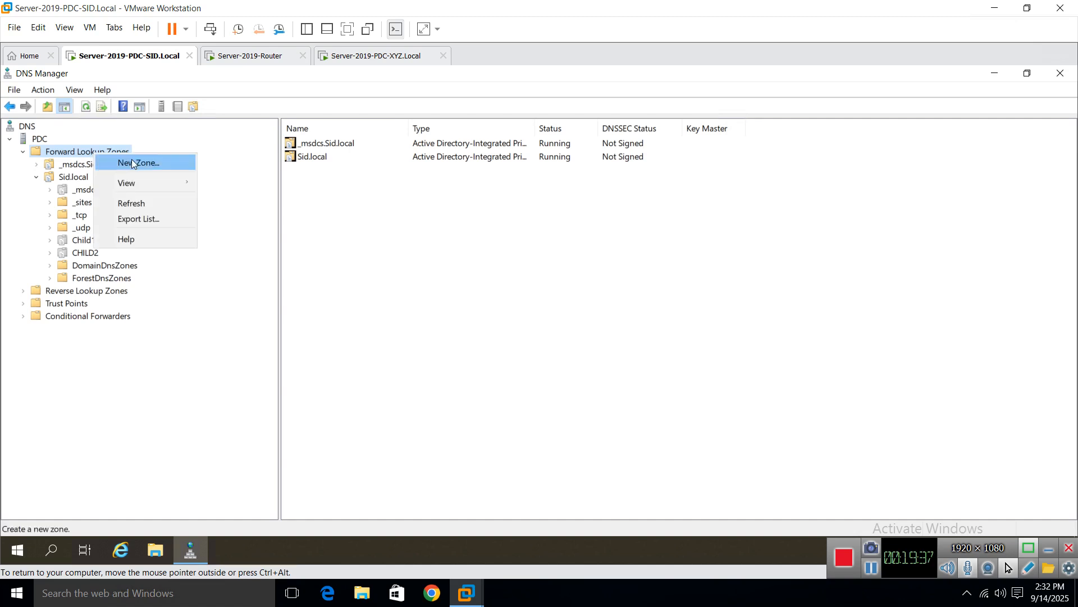
{"action": "left_click", "coordinate": [135, 161]}
{"action": "left_click", "coordinate": [259, 352]}
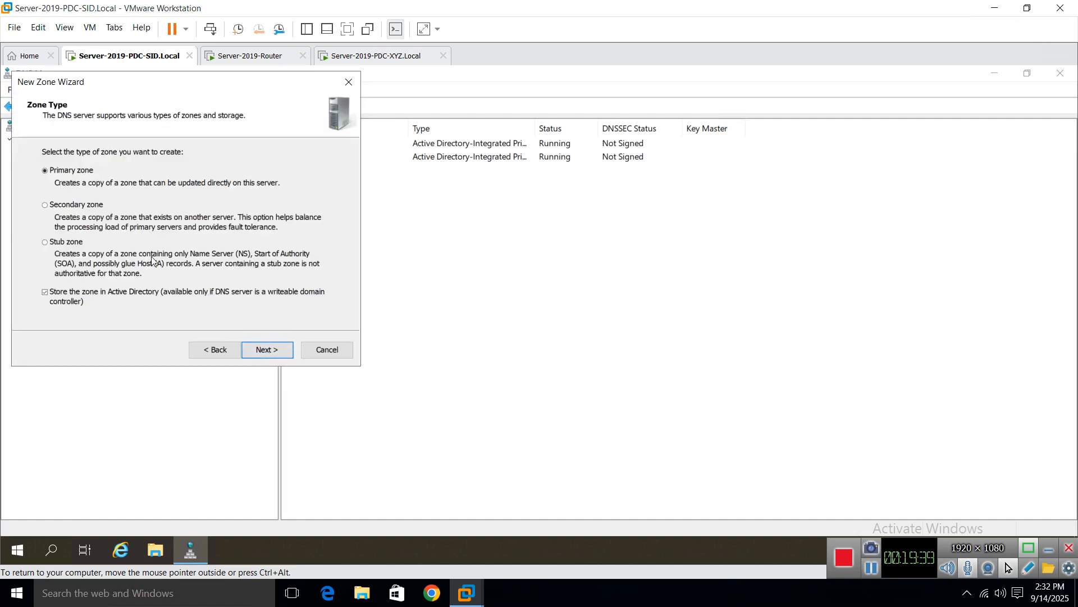
{"action": "left_click", "coordinate": [67, 241]}
{"action": "left_click", "coordinate": [270, 353]}
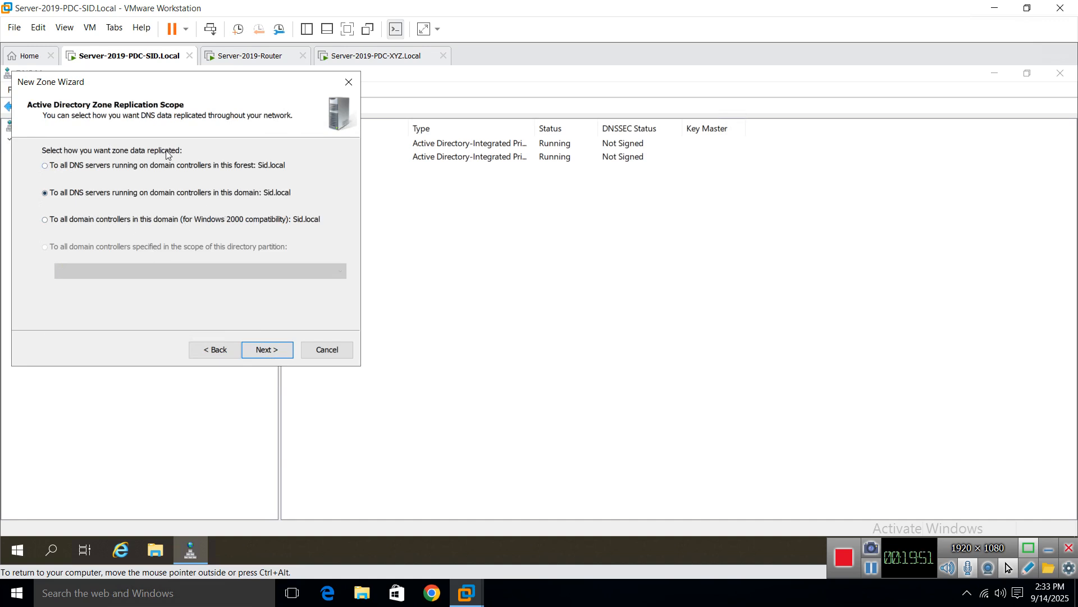
{"action": "left_click", "coordinate": [252, 351]}
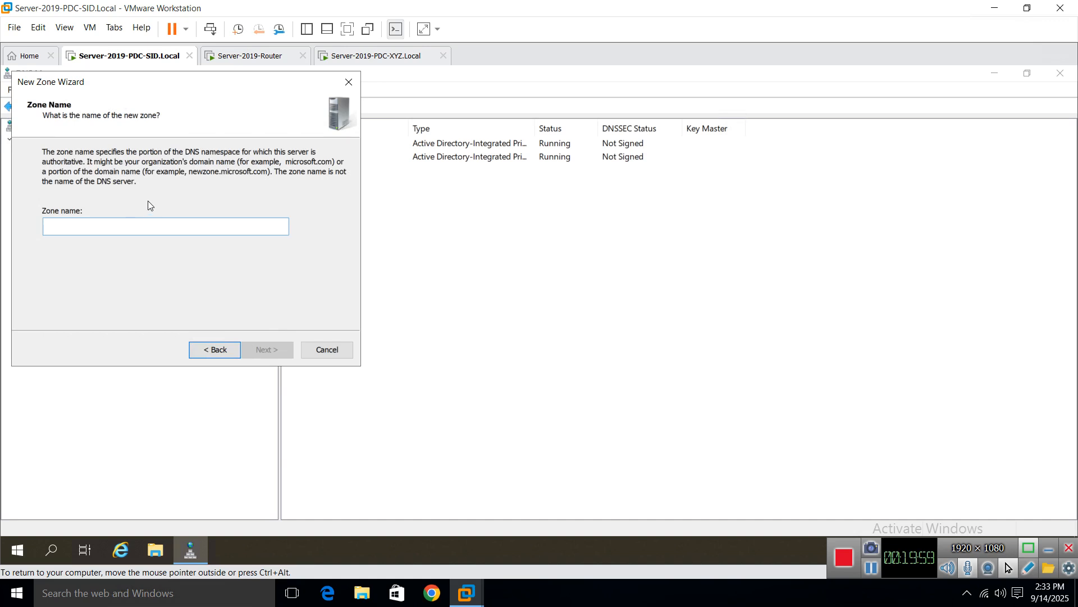
Step: Name the stub zone xyz.local, add master server 30.0.0.1, and finish the wizard
{"action": "type", "text": "xyz"}
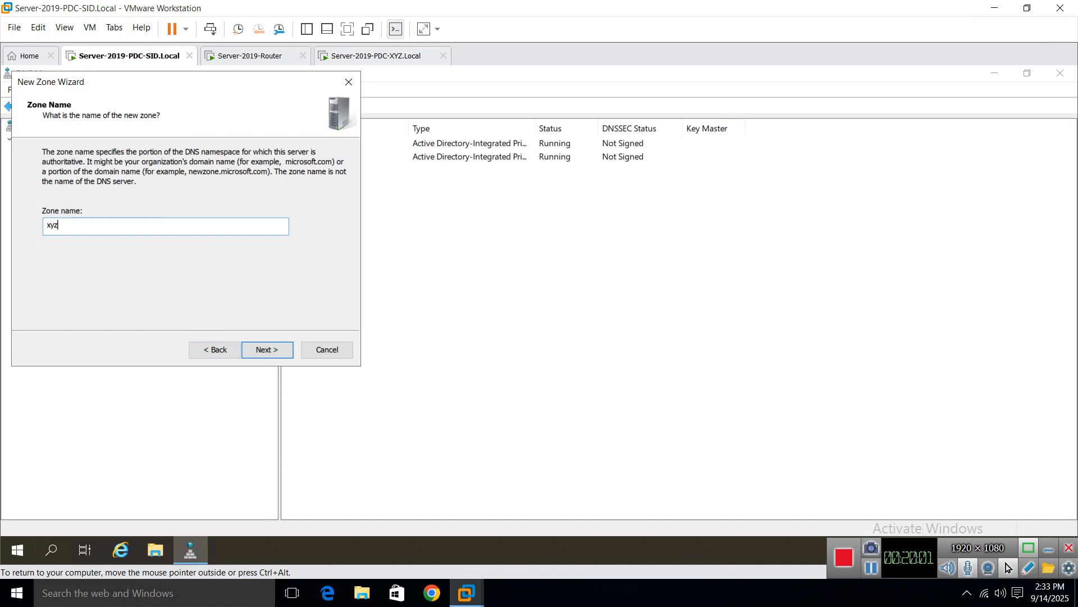
{"action": "type", "text": ".local"}
{"action": "left_click_drag", "start_coordinate": [168, 84], "coordinate": [407, 209]}
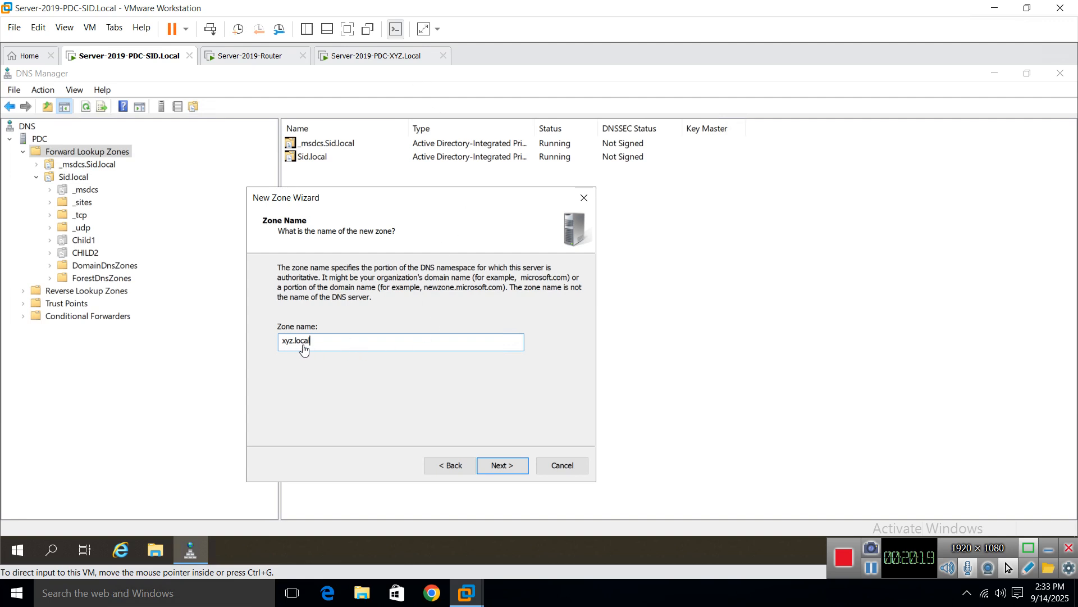
{"action": "left_click", "coordinate": [489, 466]}
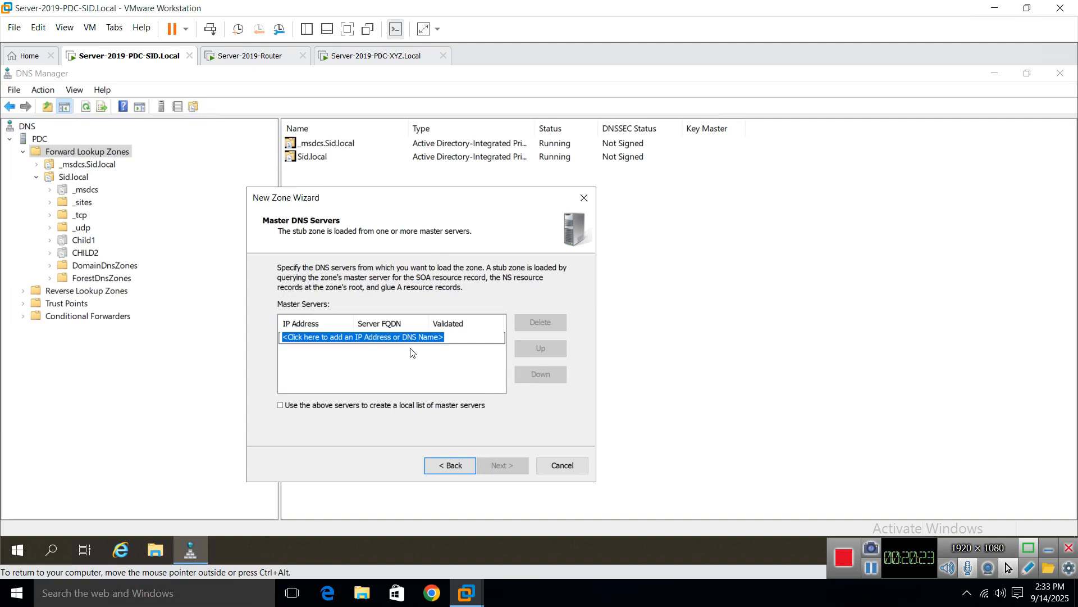
{"action": "type", "text": "30.0.0.1"}
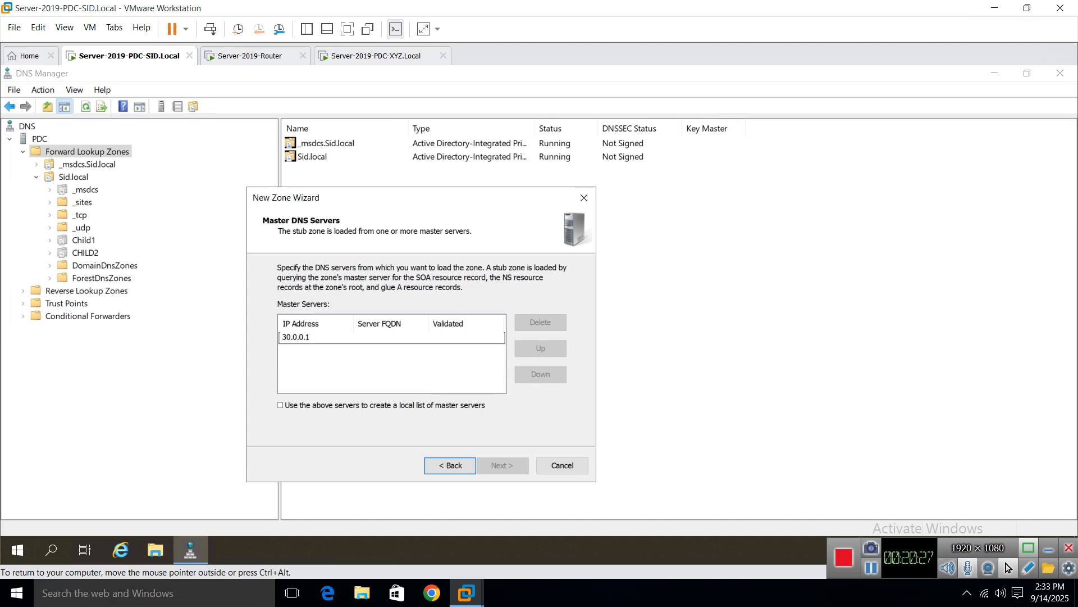
{"action": "left_click", "coordinate": [413, 353]}
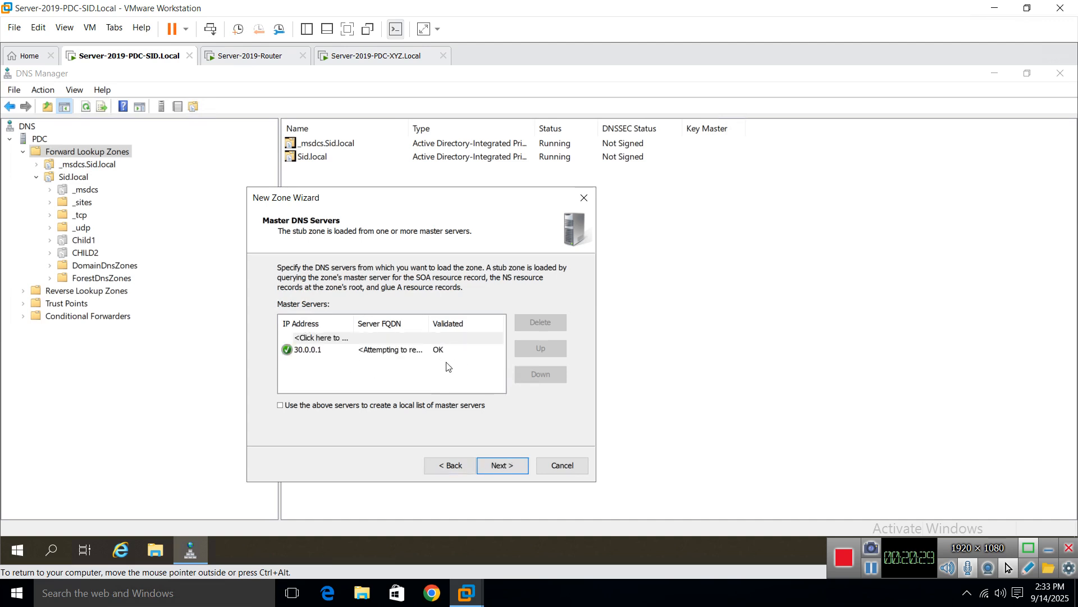
{"action": "left_click", "coordinate": [500, 463]}
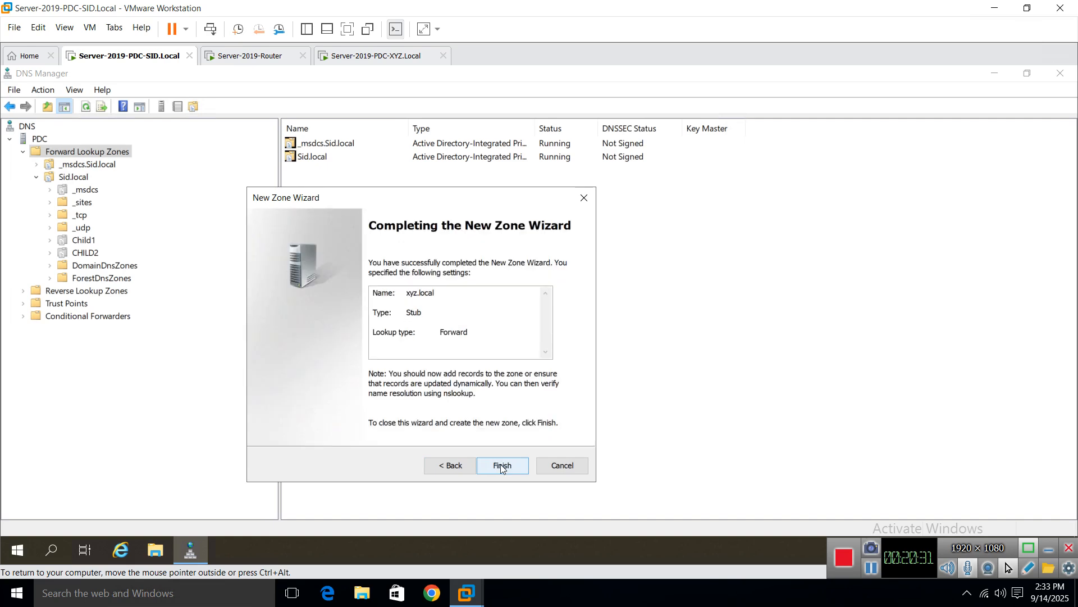
{"action": "left_click", "coordinate": [501, 465]}
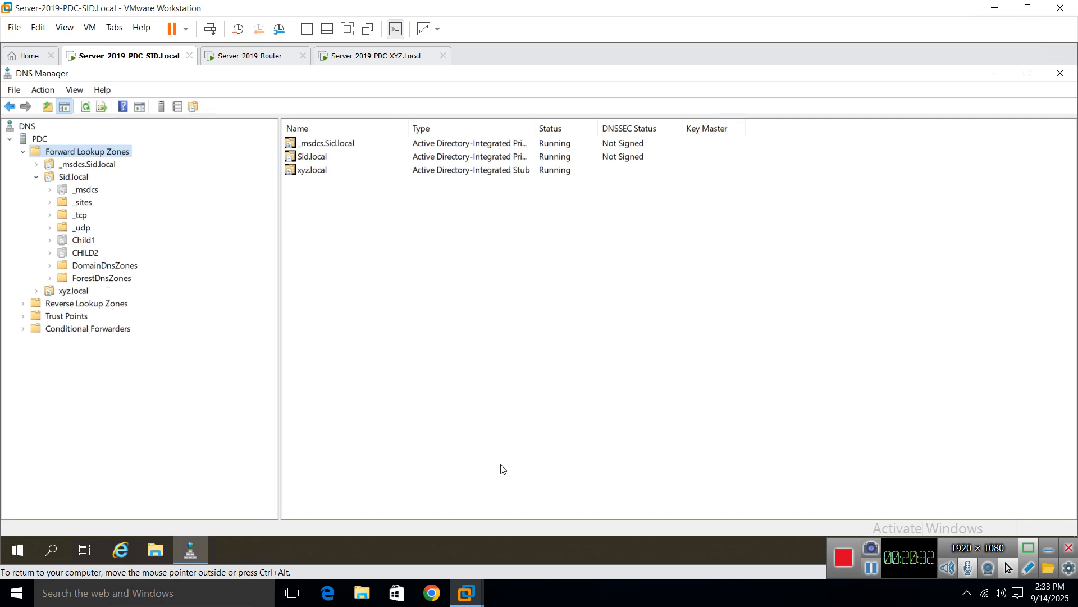
Step: Transfer a new copy of xyz.local from its master and refresh the zone
{"action": "left_click", "coordinate": [70, 293]}
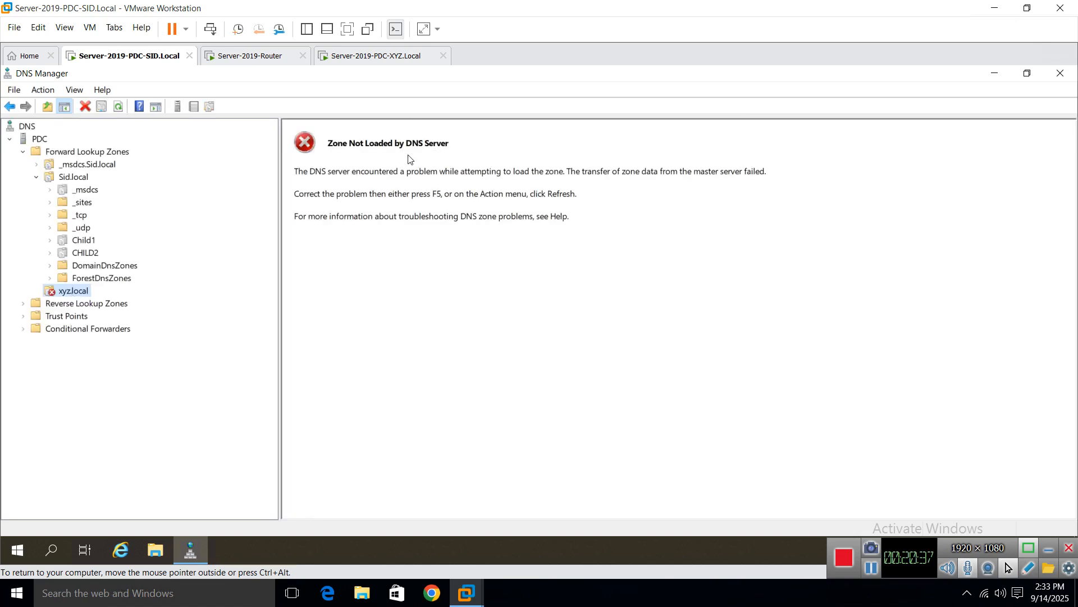
{"action": "right_click", "coordinate": [63, 292]}
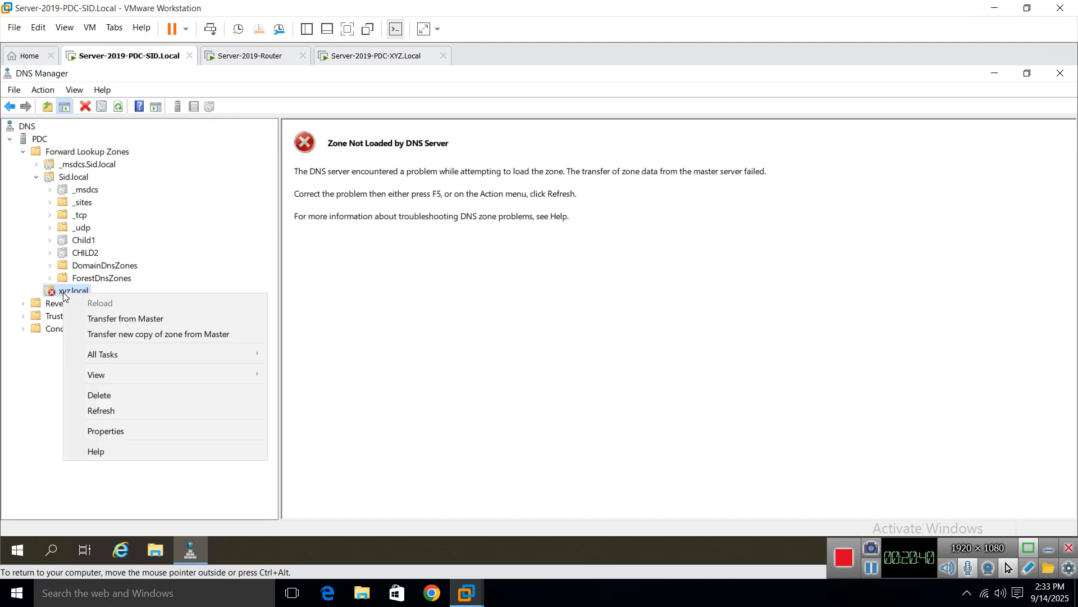
{"action": "left_click", "coordinate": [201, 335]}
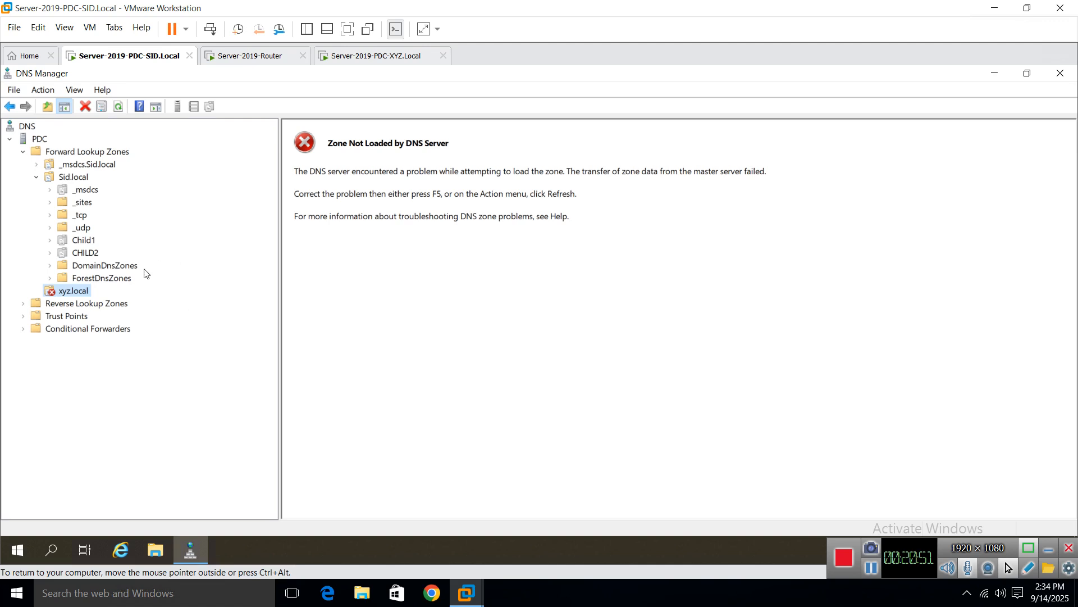
{"action": "right_click", "coordinate": [67, 291]}
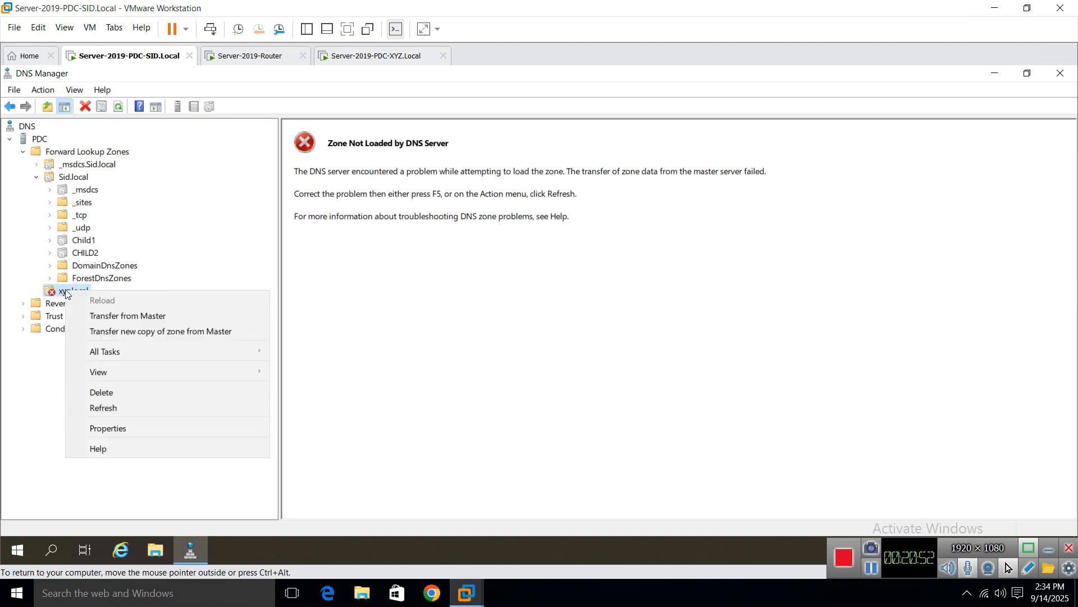
{"action": "left_click", "coordinate": [109, 410]}
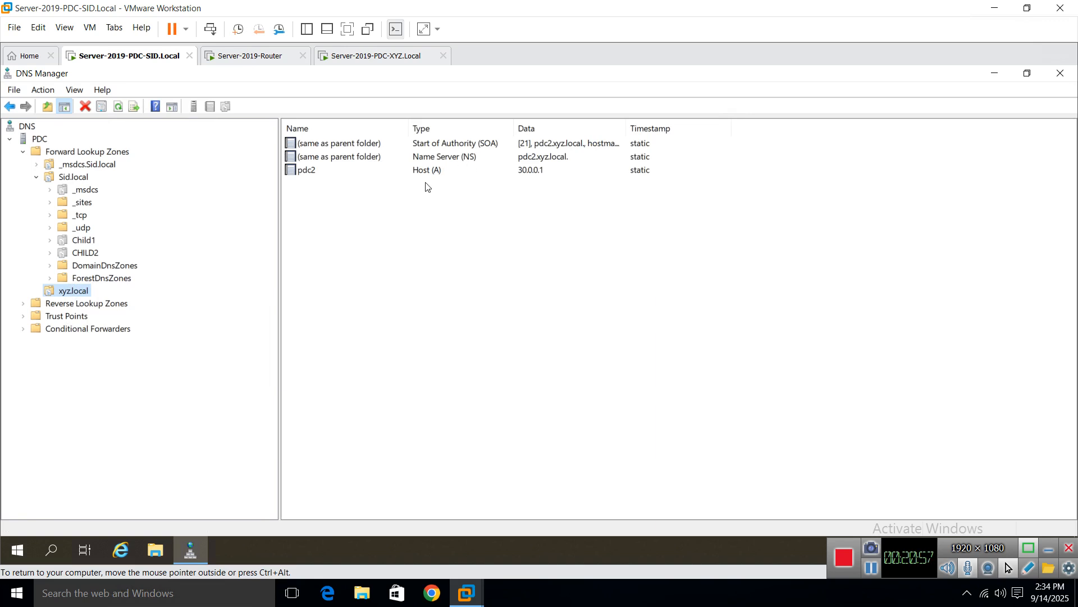
Step: Inspect the loaded SOA, NS and pdc2 records, then switch to the XYZ VM
{"action": "left_click", "coordinate": [434, 170]}
{"action": "left_click", "coordinate": [446, 159]}
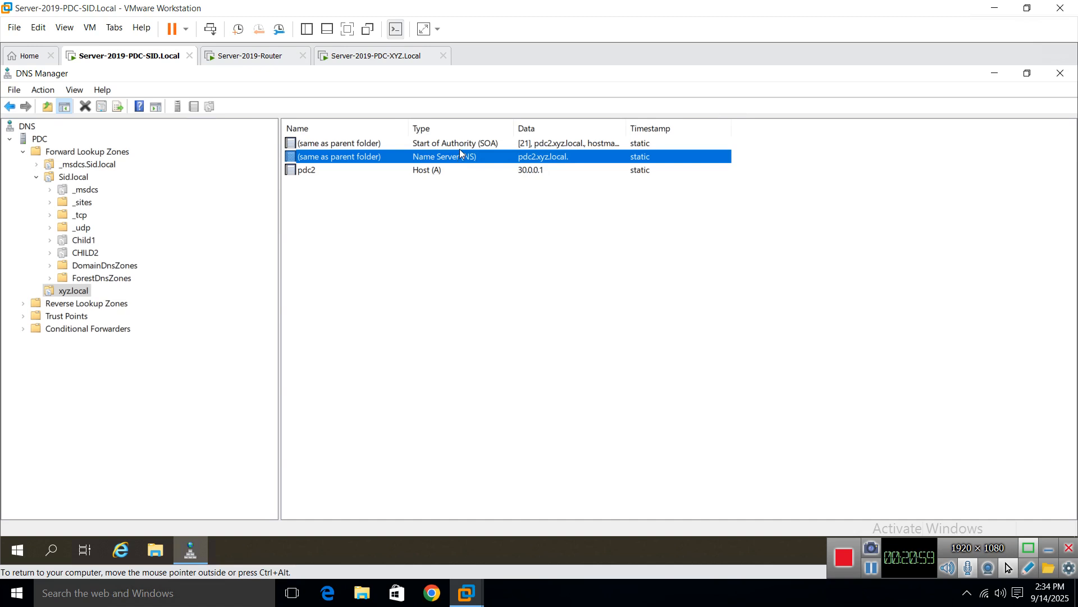
{"action": "left_click", "coordinate": [460, 146]}
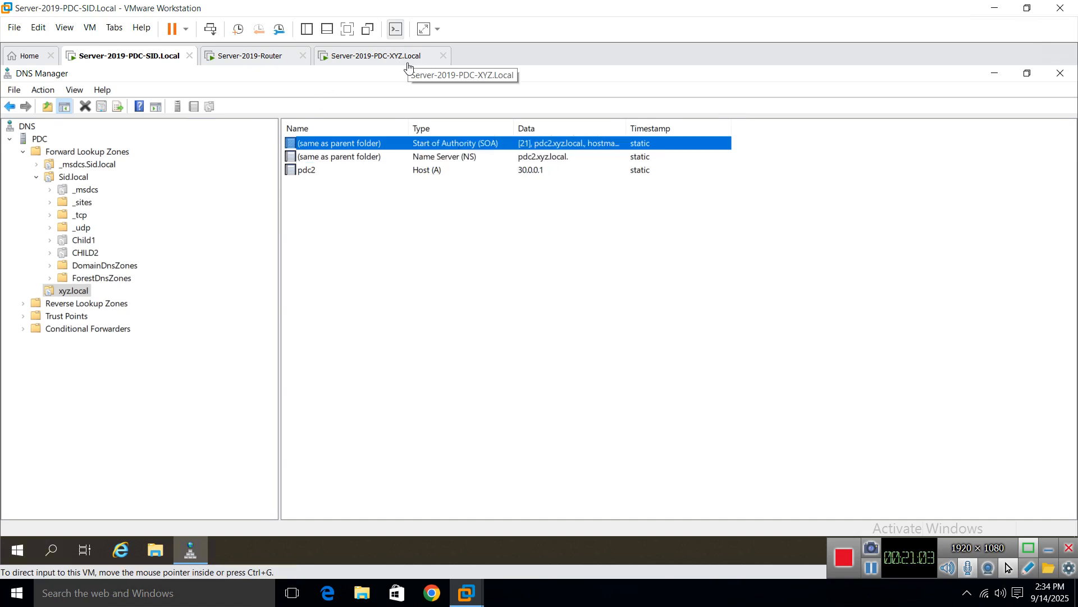
{"action": "left_click", "coordinate": [539, 159]}
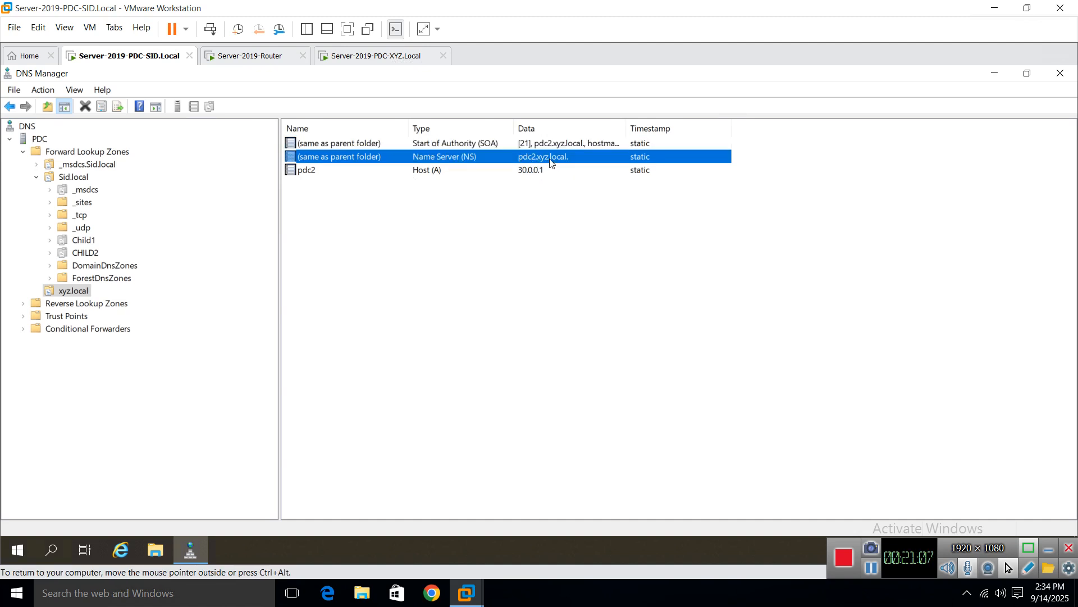
{"action": "left_click", "coordinate": [303, 176]}
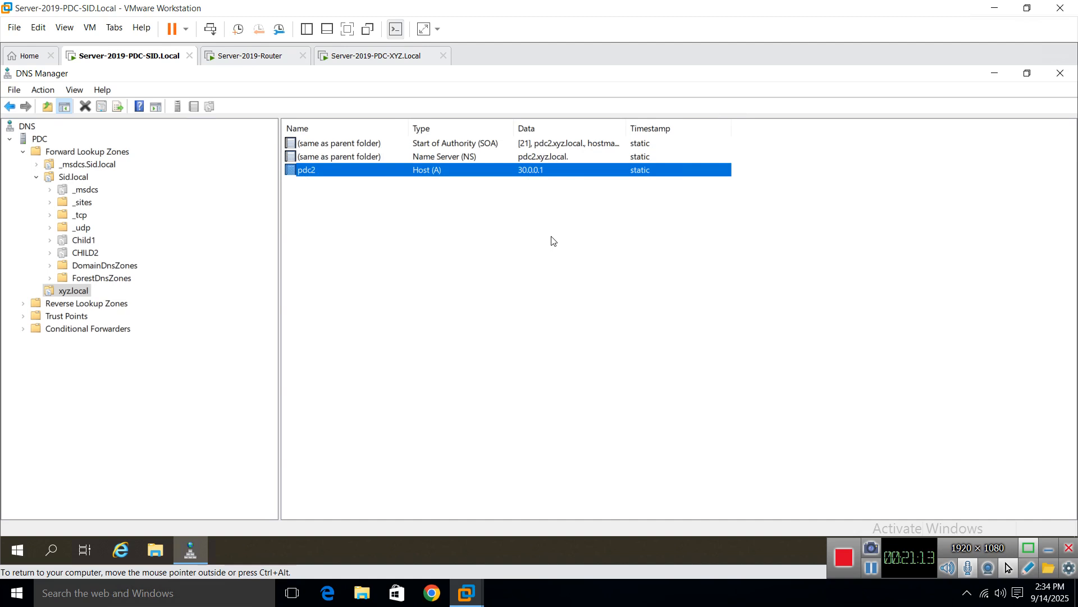
{"action": "left_click", "coordinate": [371, 60]}
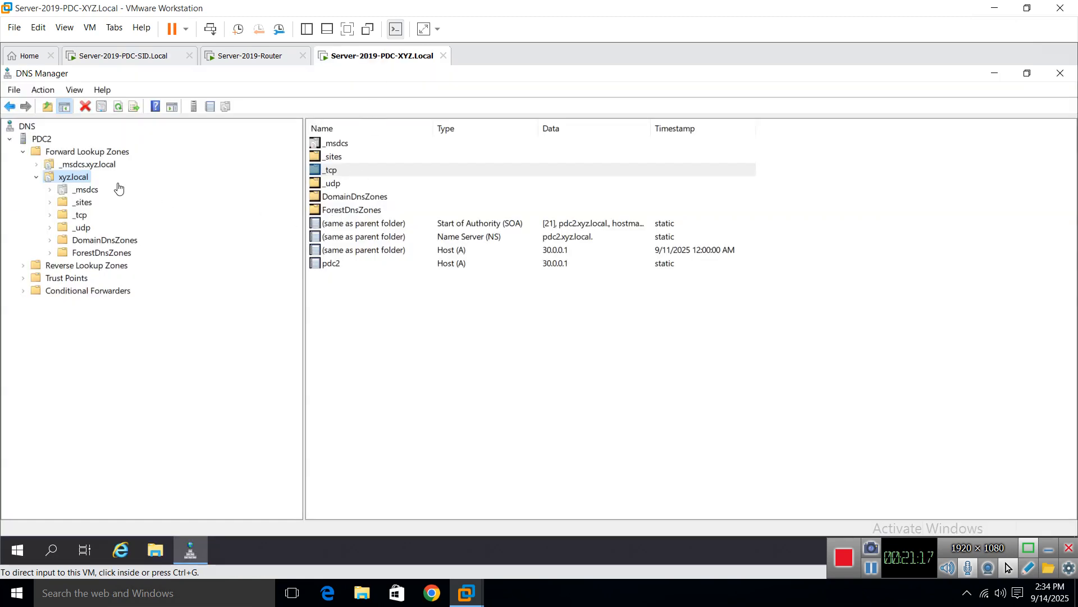
Step: Start a new stub zone on XYZ with domain-wide replication scope
{"action": "left_click", "coordinate": [69, 155]}
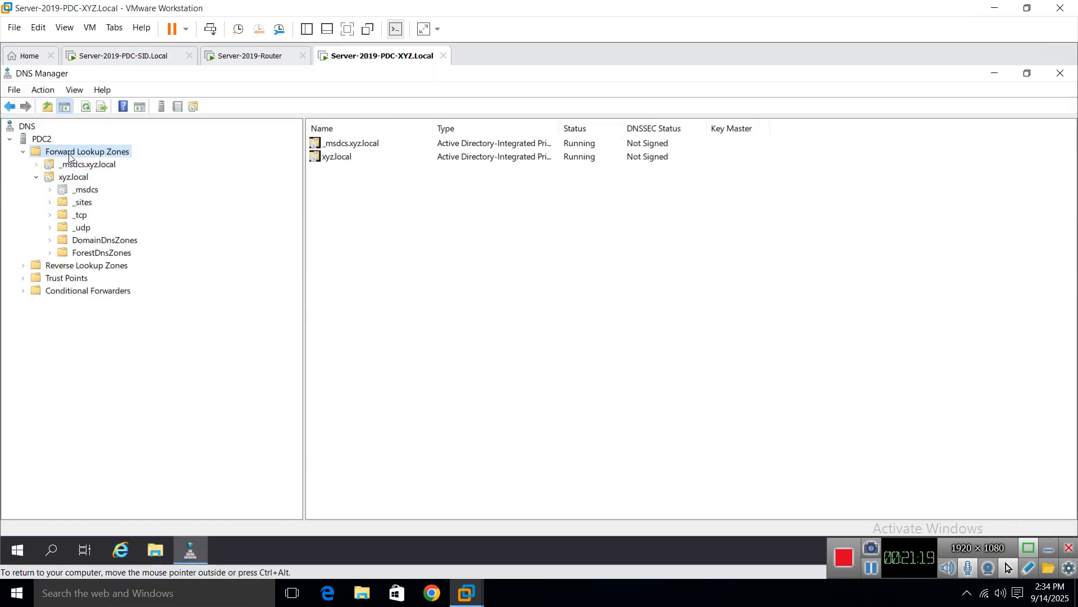
{"action": "right_click", "coordinate": [68, 155]}
{"action": "left_click", "coordinate": [107, 169]}
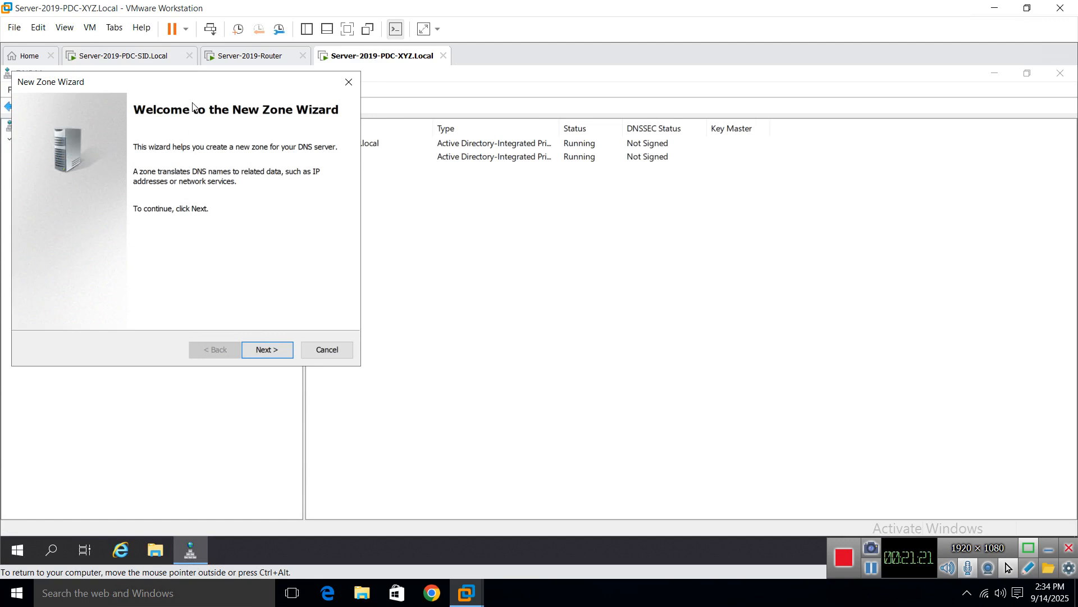
{"action": "left_click_drag", "start_coordinate": [188, 82], "coordinate": [406, 204]}
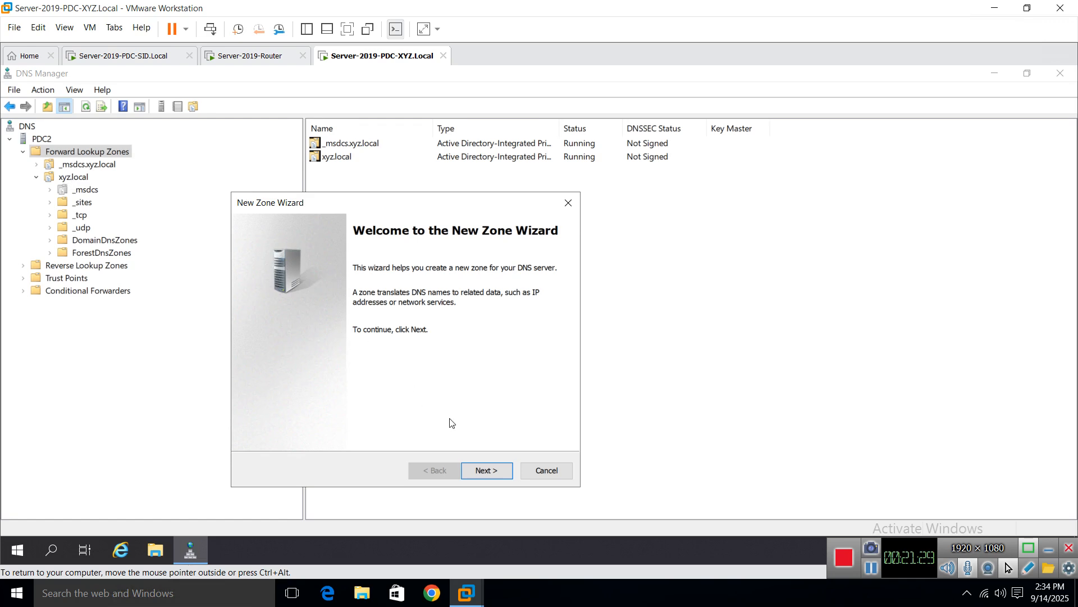
{"action": "left_click", "coordinate": [481, 470]}
{"action": "left_click", "coordinate": [286, 363]}
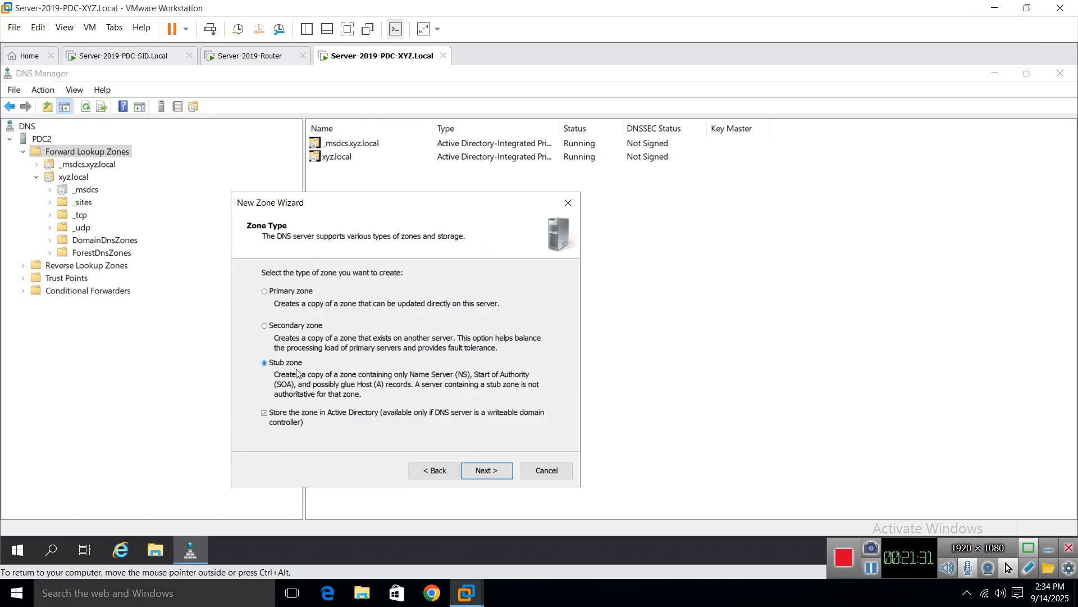
{"action": "left_click", "coordinate": [497, 472]}
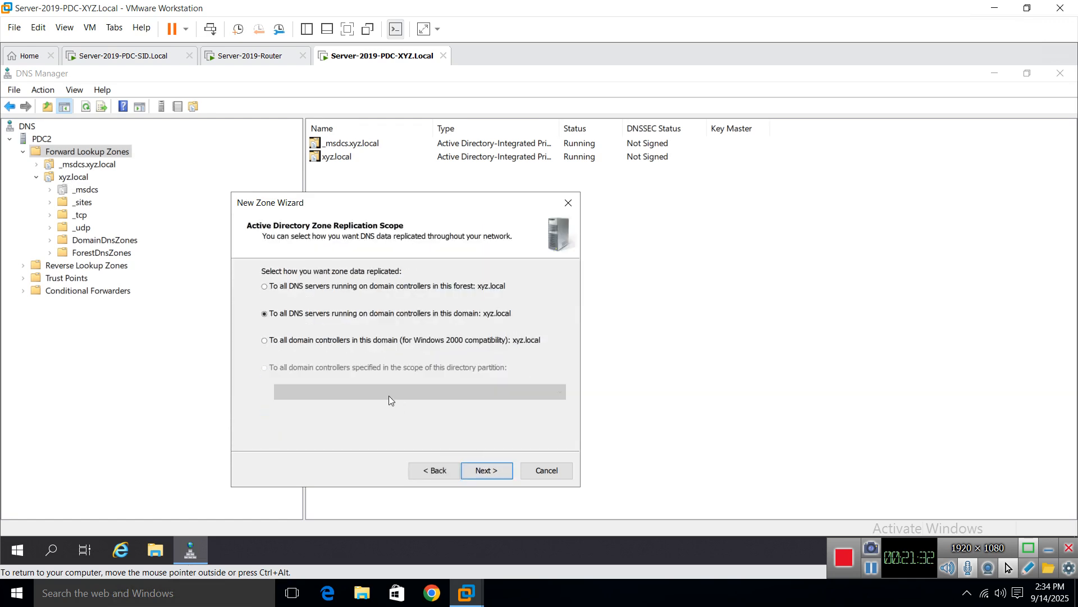
{"action": "left_click", "coordinate": [478, 472]}
Step: Name the stub zone Sid.local with master server 20.0.0.1, finish, and open it
{"action": "type", "text": "So"}
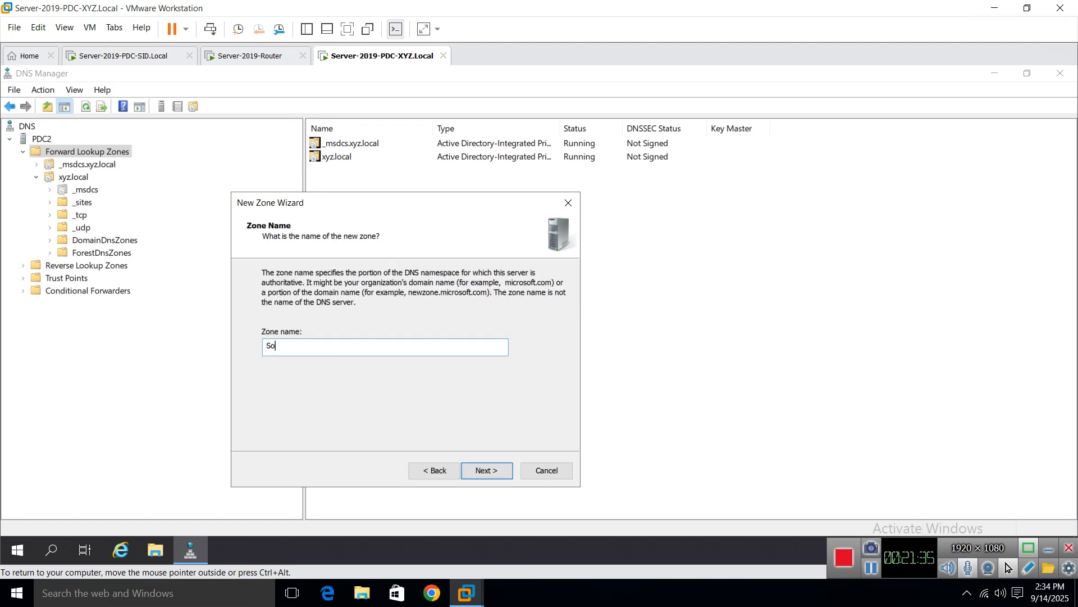
{"action": "type", "text": "id.local"}
{"action": "left_click", "coordinate": [488, 474]}
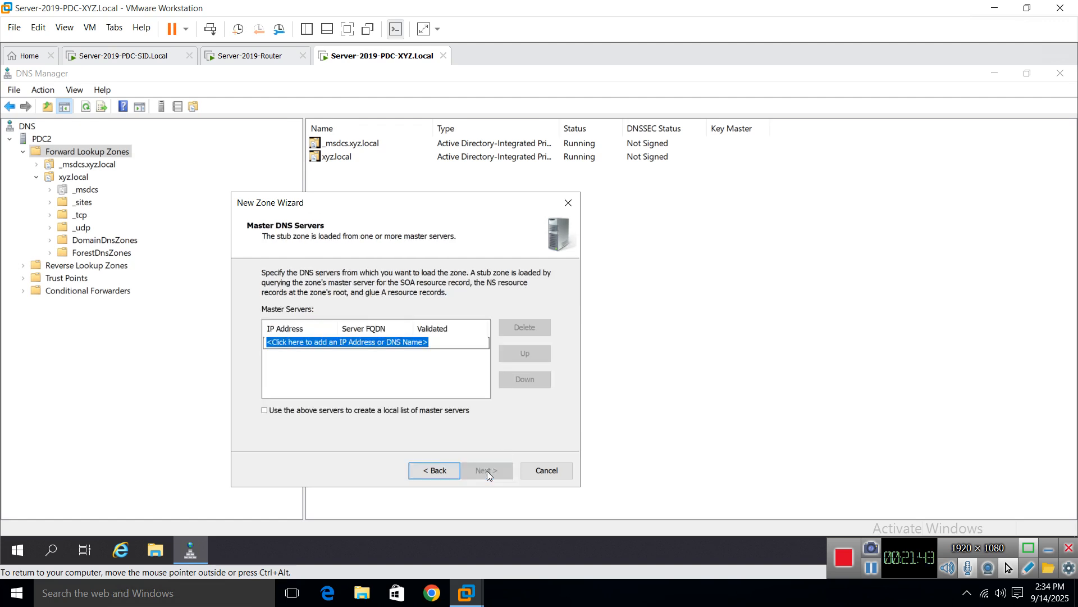
{"action": "type", "text": "20.0.0.1"}
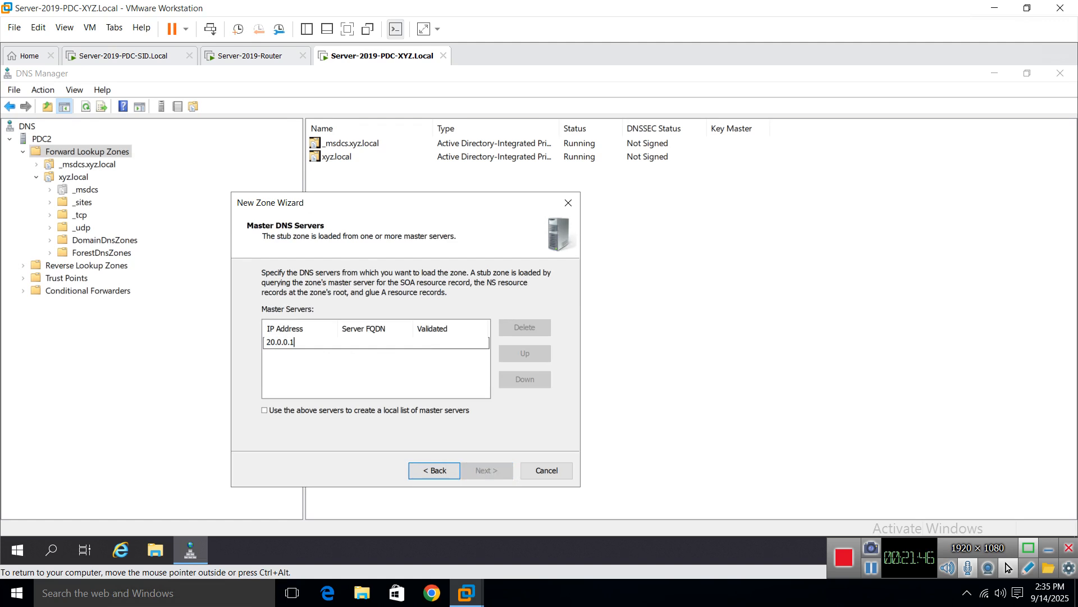
{"action": "key", "text": "Return"}
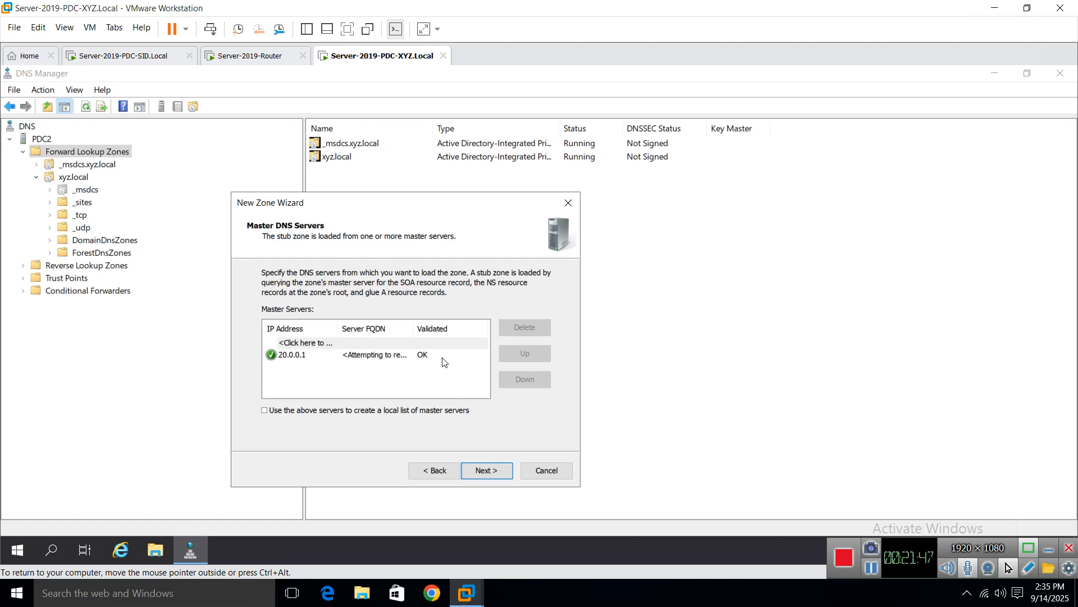
{"action": "left_click", "coordinate": [486, 470]}
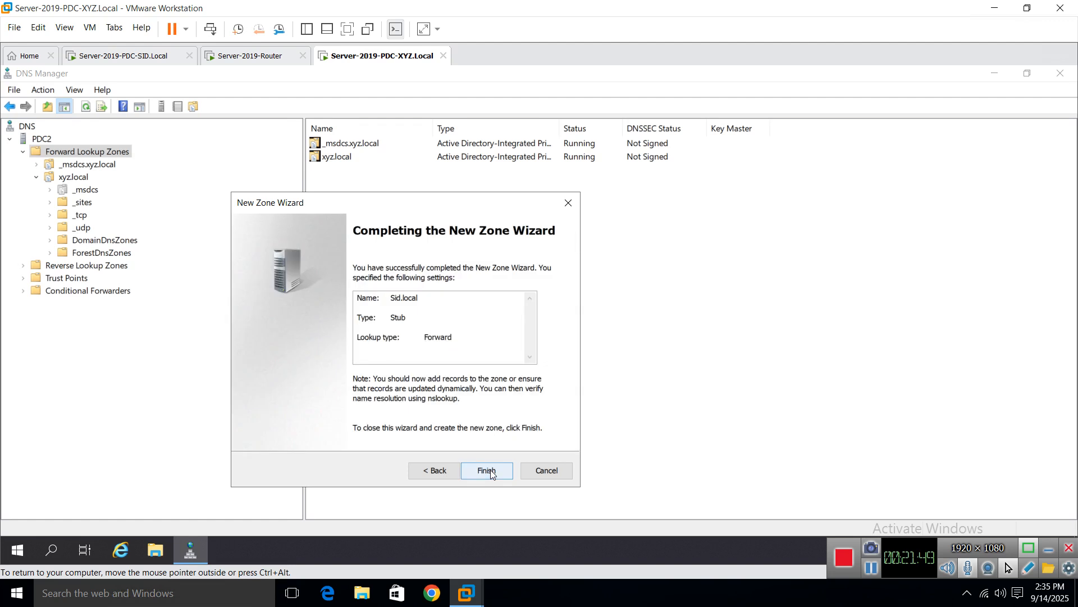
{"action": "left_click", "coordinate": [491, 469]}
{"action": "left_click", "coordinate": [73, 266]}
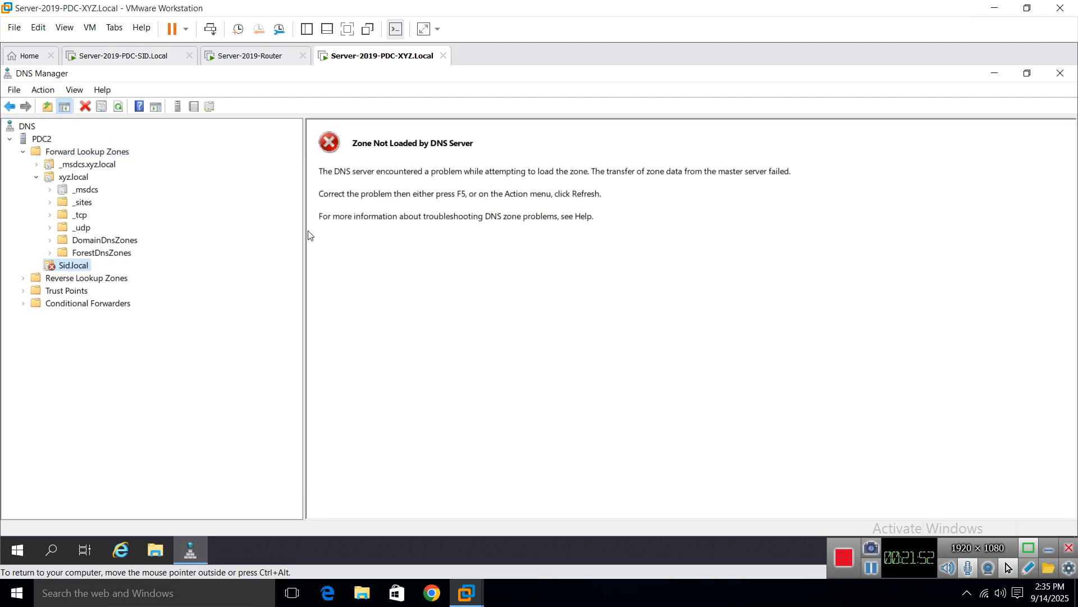
Step: Transfer a new copy of Sid.local from its master and refresh it, then return to the SID VM
{"action": "right_click", "coordinate": [60, 266]}
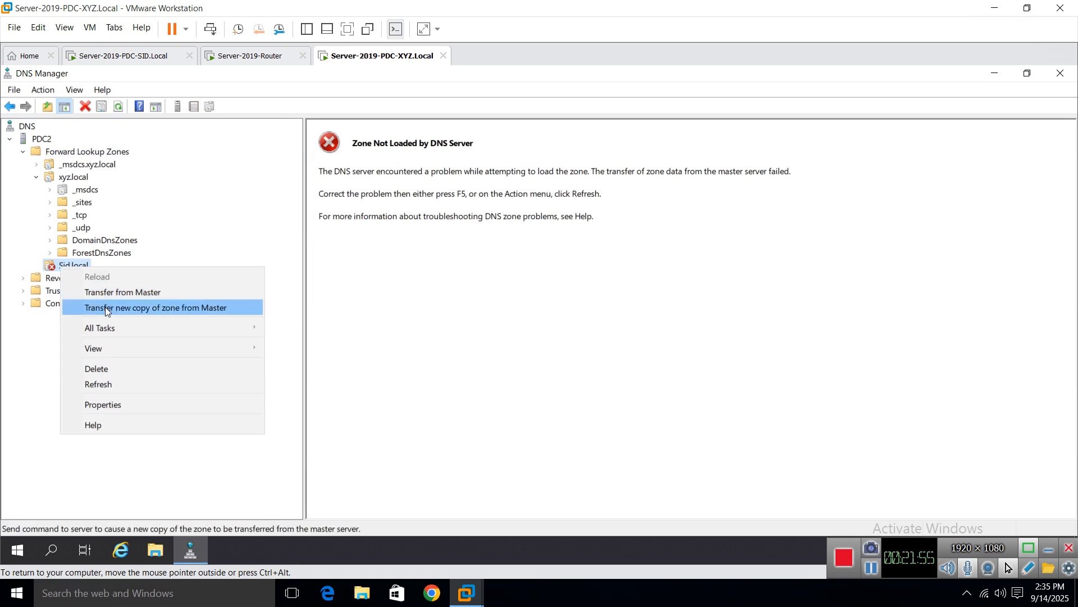
{"action": "left_click", "coordinate": [107, 311]}
{"action": "right_click", "coordinate": [68, 266]}
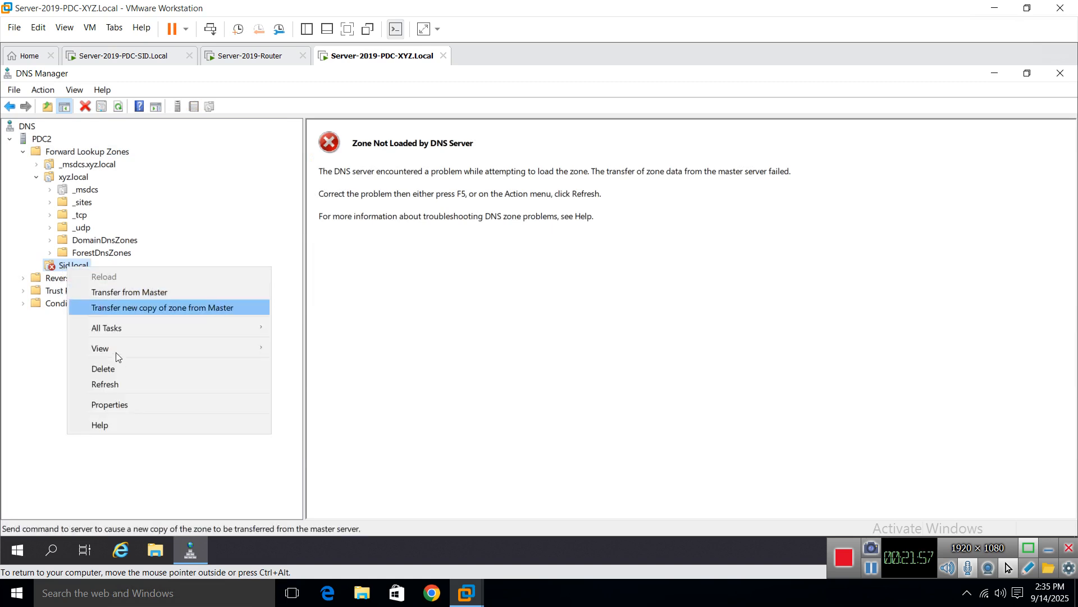
{"action": "left_click", "coordinate": [113, 383]}
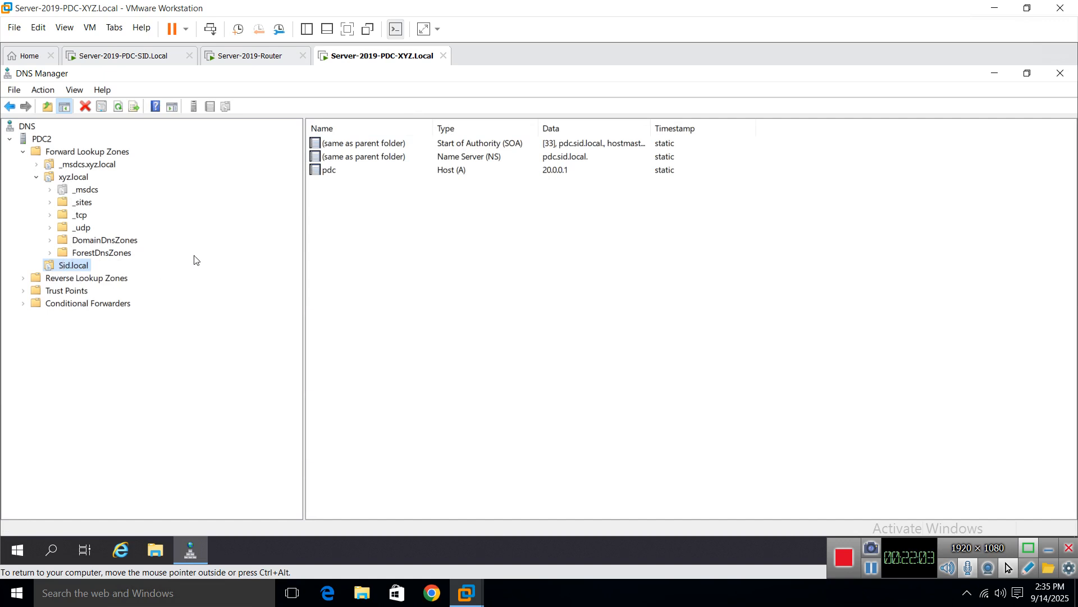
{"action": "left_click", "coordinate": [127, 56]}
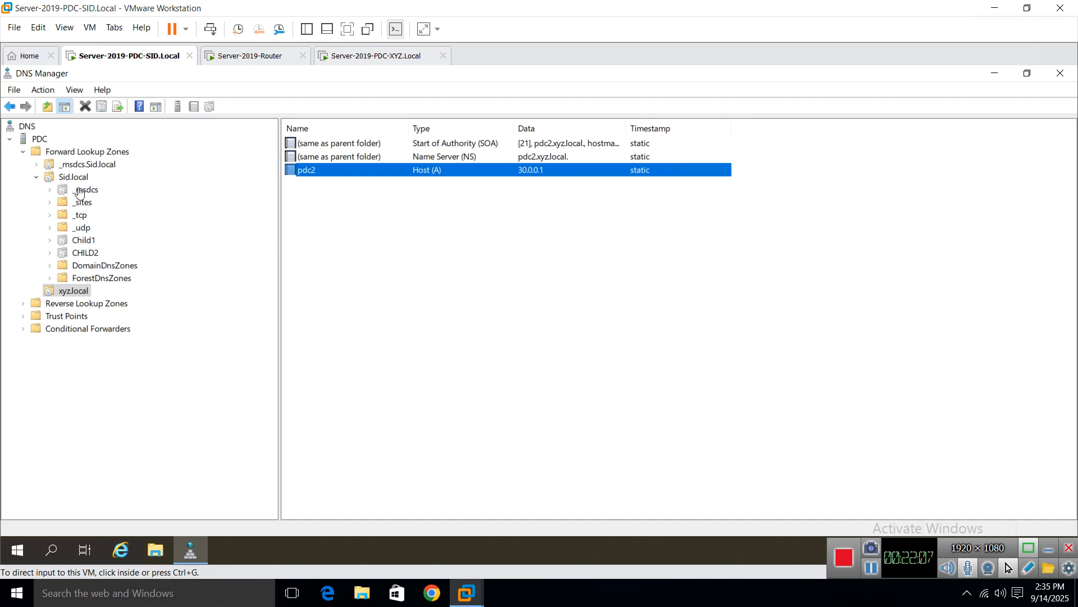
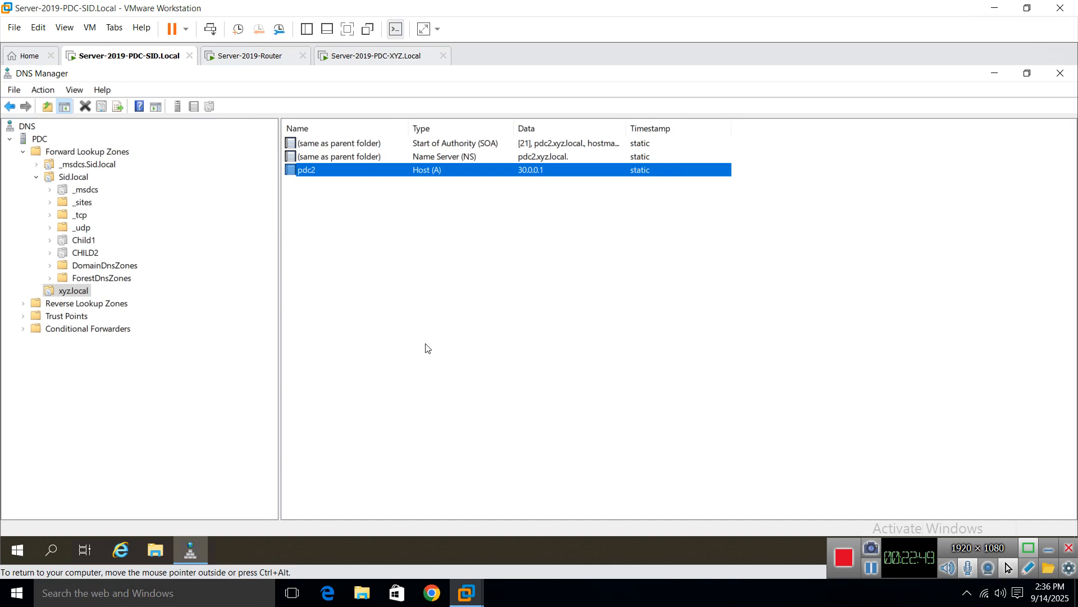
Step: Deselect the pdc2 record and close DNS Manager on the Sid.local server
{"action": "left_click", "coordinate": [426, 348]}
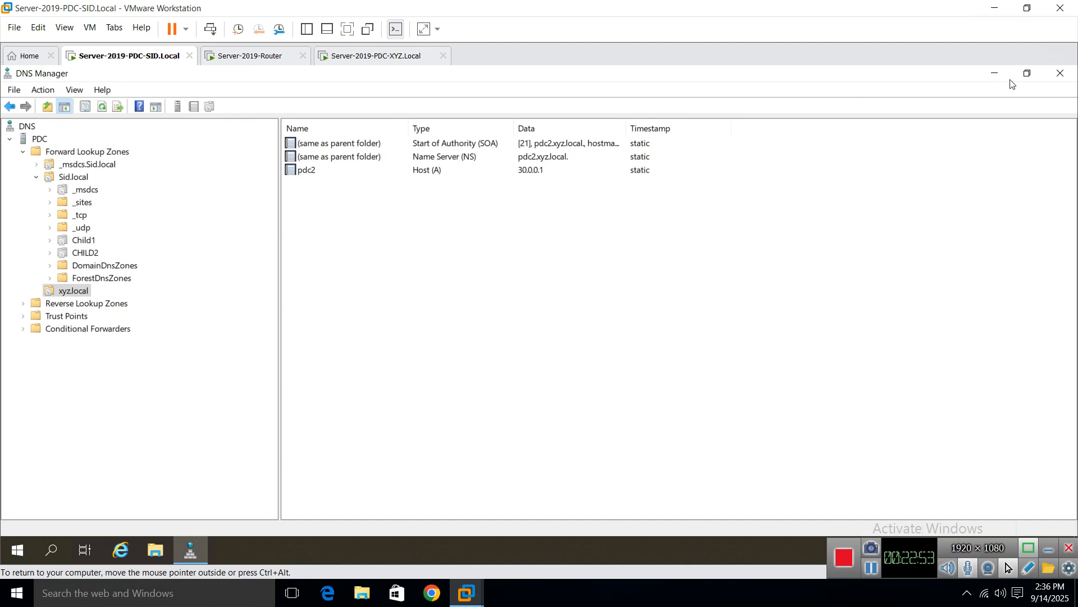
{"action": "left_click", "coordinate": [1060, 74]}
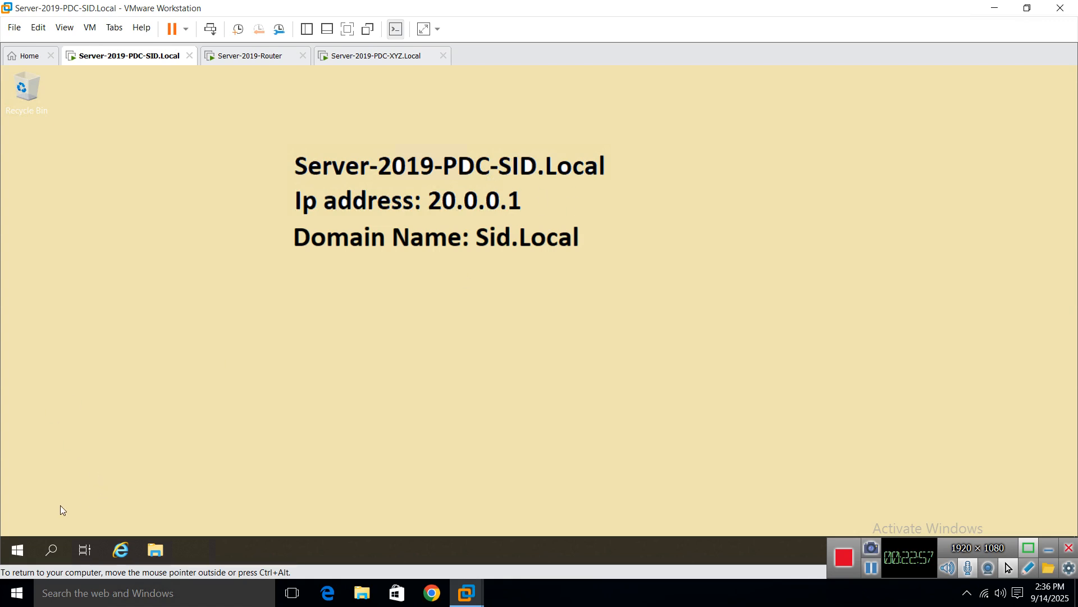
Step: Launch Active Directory Domains and Trusts from Administrative Tools and open Sid.local's Properties
{"action": "left_click", "coordinate": [11, 550]}
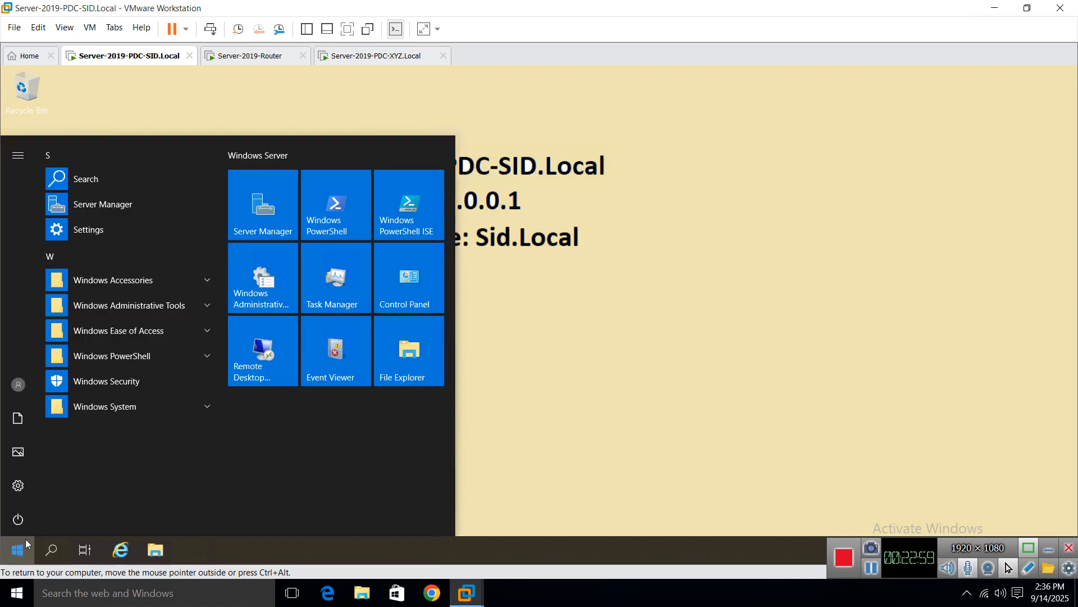
{"action": "left_click", "coordinate": [118, 305]}
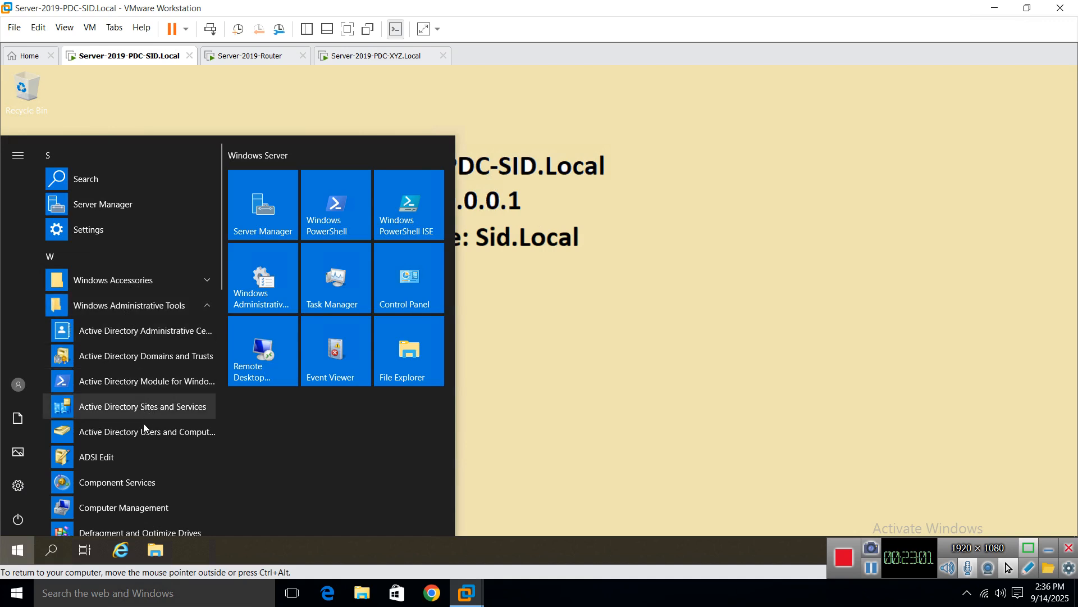
{"action": "left_click", "coordinate": [177, 357]}
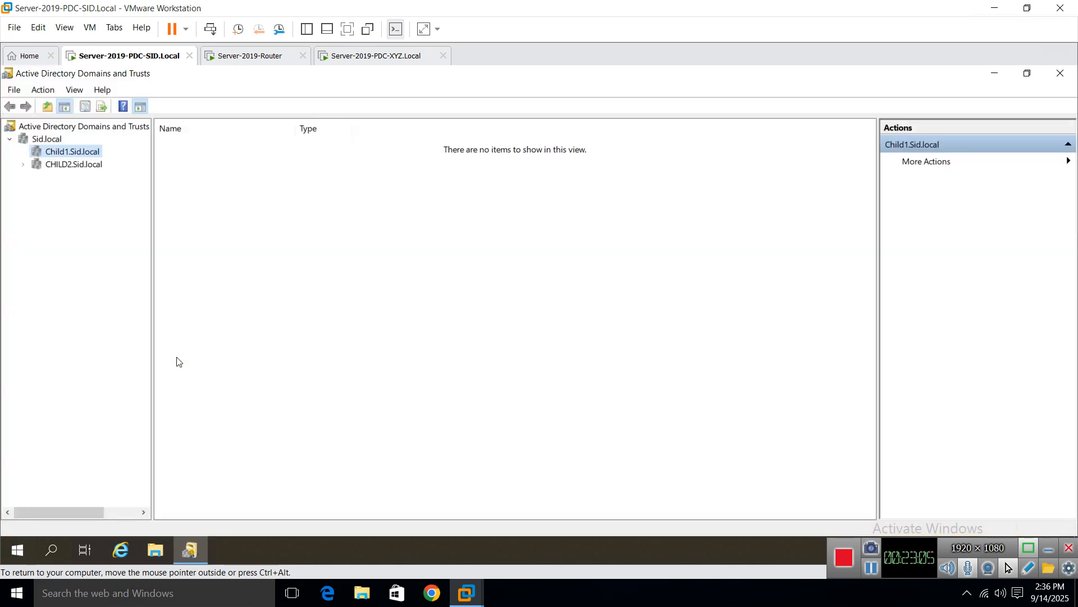
{"action": "left_click", "coordinate": [43, 140]}
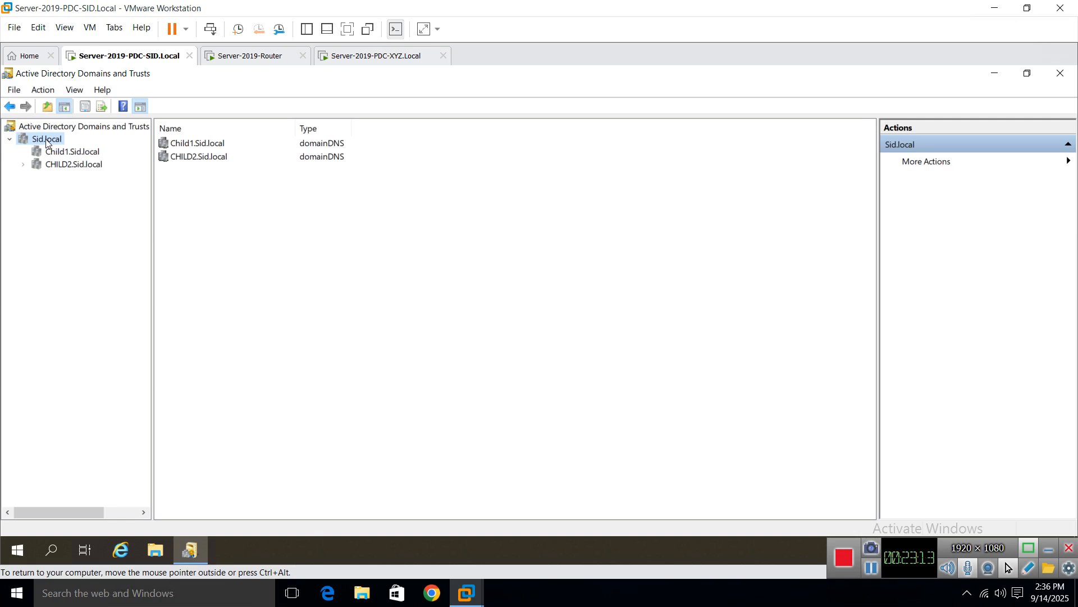
{"action": "right_click", "coordinate": [46, 143]}
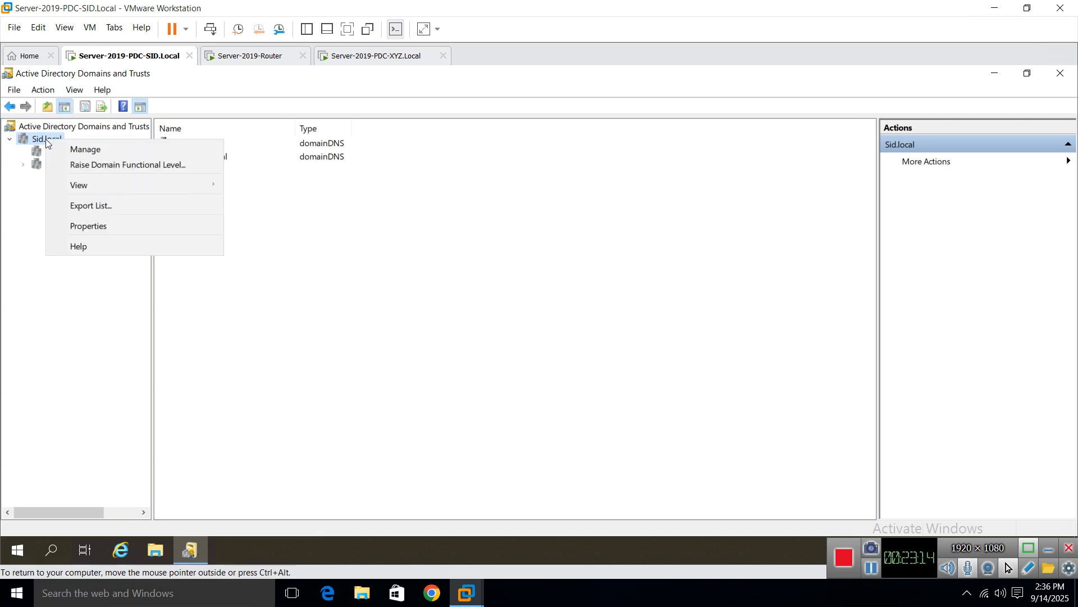
{"action": "left_click", "coordinate": [106, 227]}
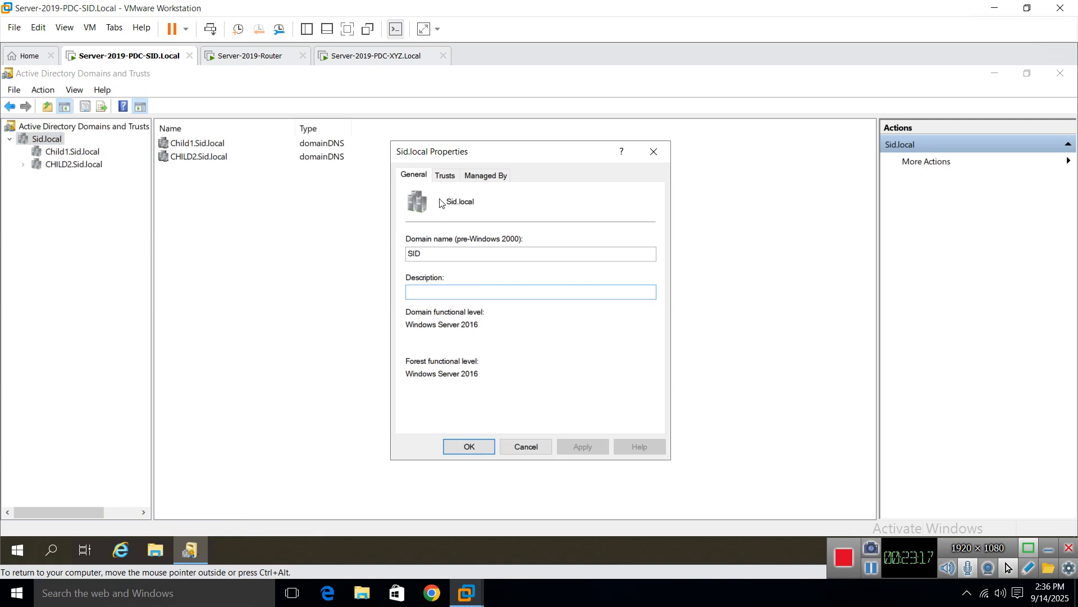
Step: Start a New Trust from Sid.local's Trusts tab with xyz.local as the trust name
{"action": "left_click", "coordinate": [448, 178]}
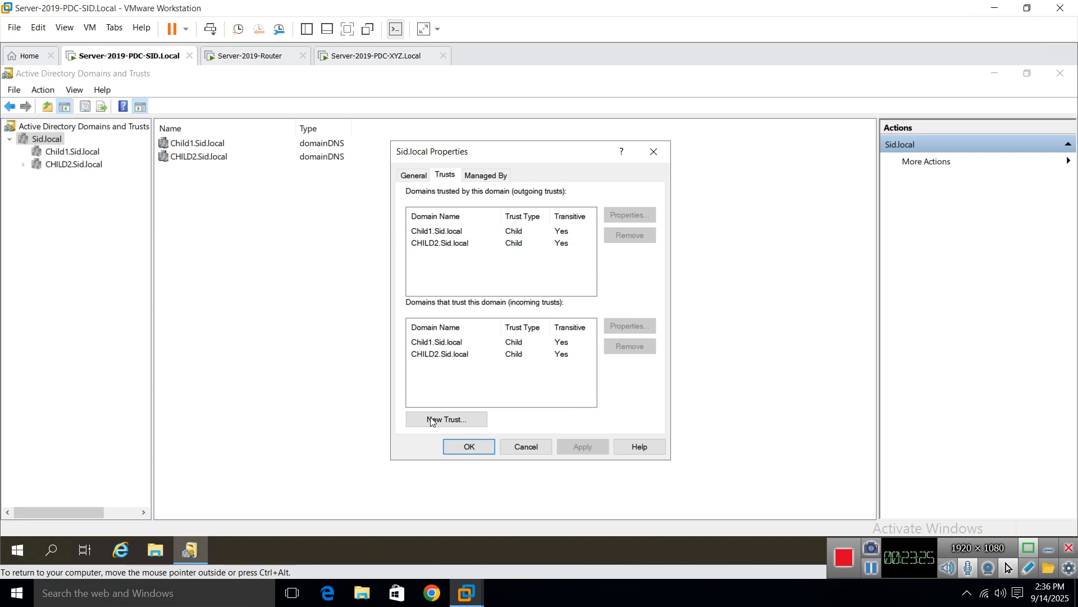
{"action": "left_click", "coordinate": [448, 421]}
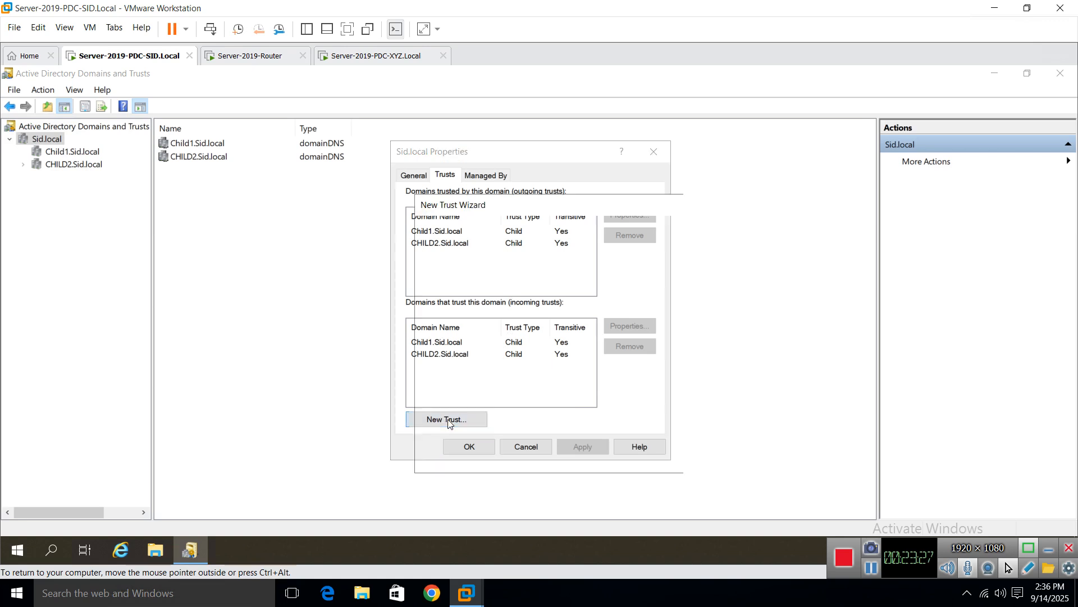
{"action": "left_click_drag", "start_coordinate": [540, 205], "coordinate": [470, 161]}
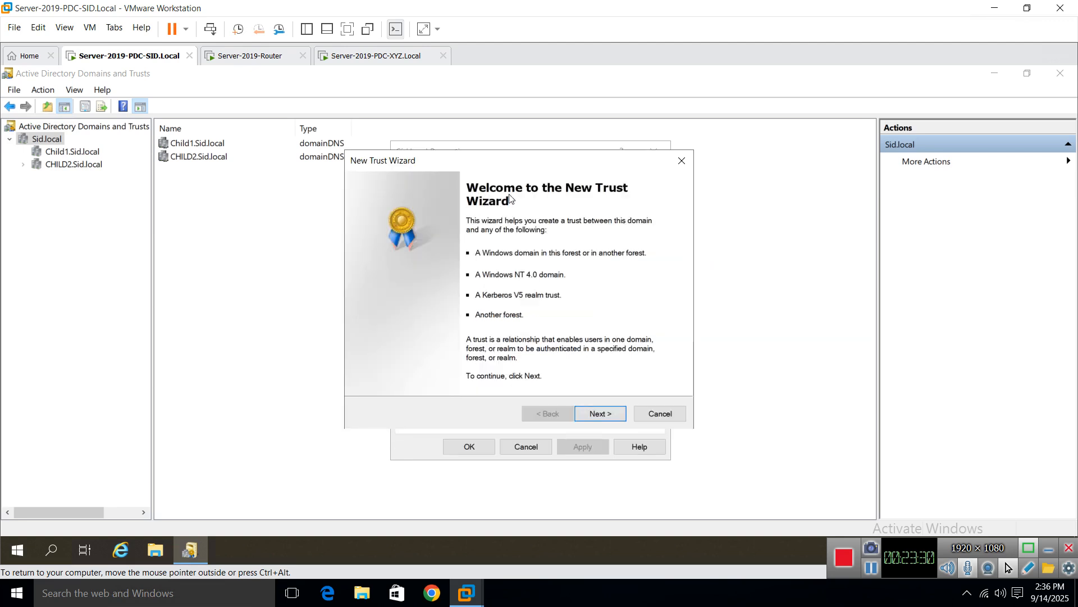
{"action": "left_click", "coordinate": [601, 416]}
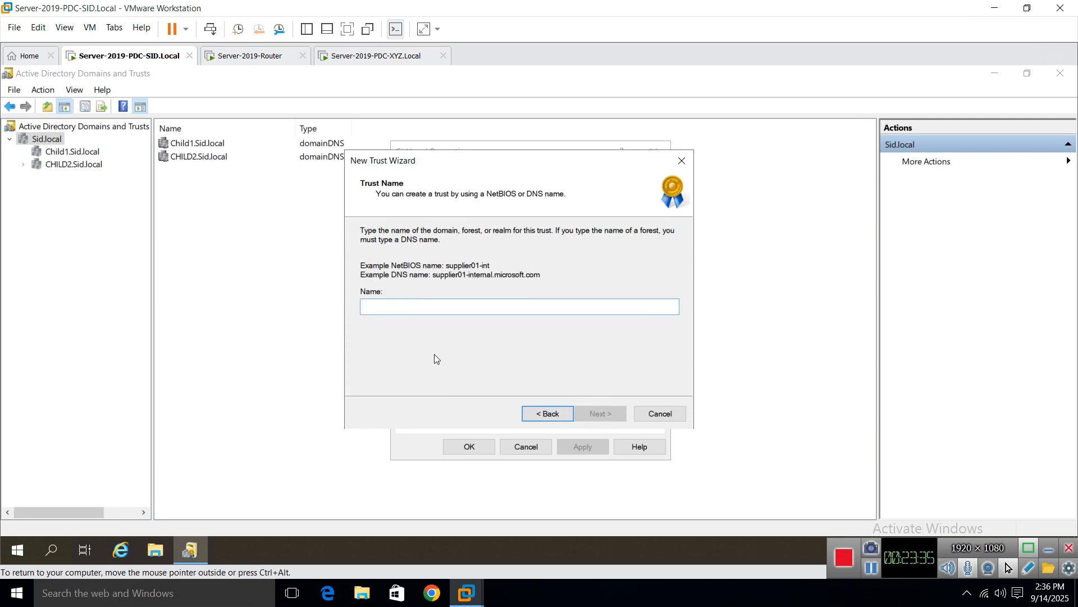
{"action": "type", "text": "xyz"}
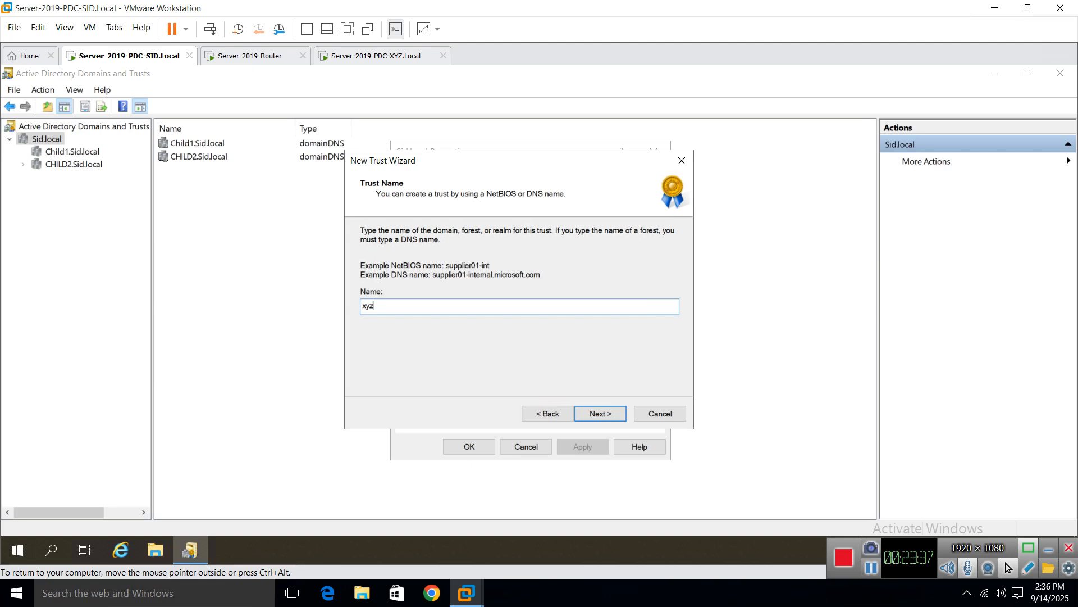
{"action": "type", "text": ".local"}
{"action": "left_click", "coordinate": [600, 413]}
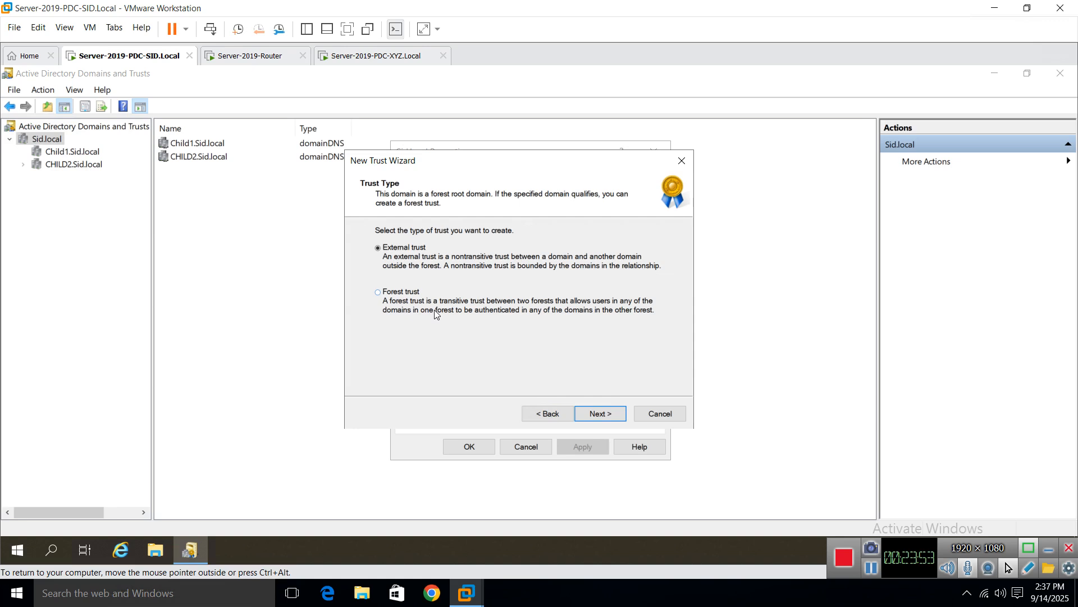
Step: Choose a Forest trust, keep it Two-way, and create it on both this and the specified domain
{"action": "left_click", "coordinate": [408, 293]}
{"action": "left_click", "coordinate": [594, 412]}
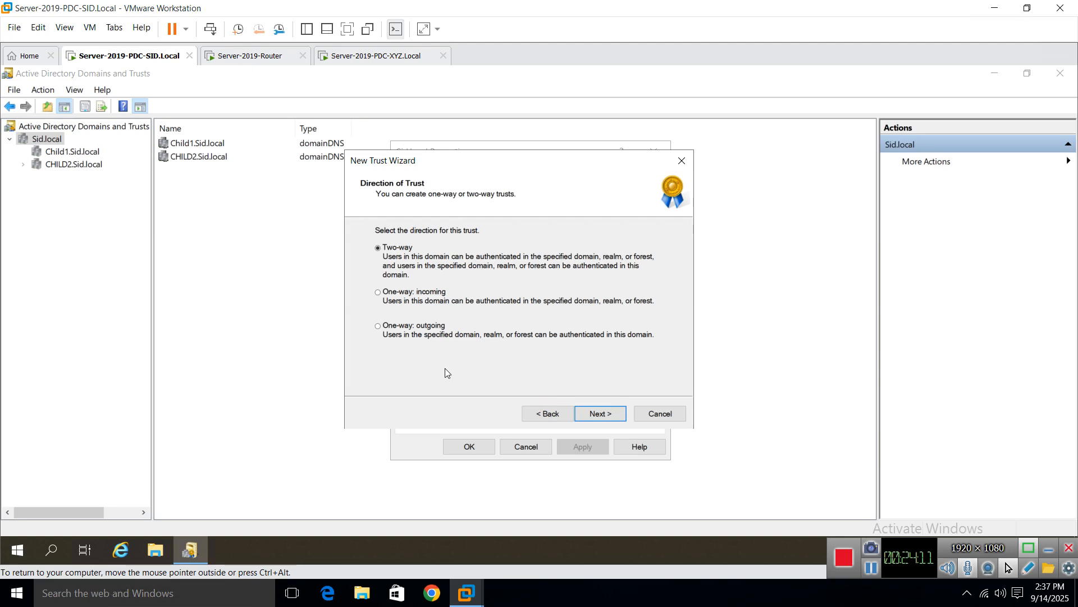
{"action": "left_click", "coordinate": [598, 412]}
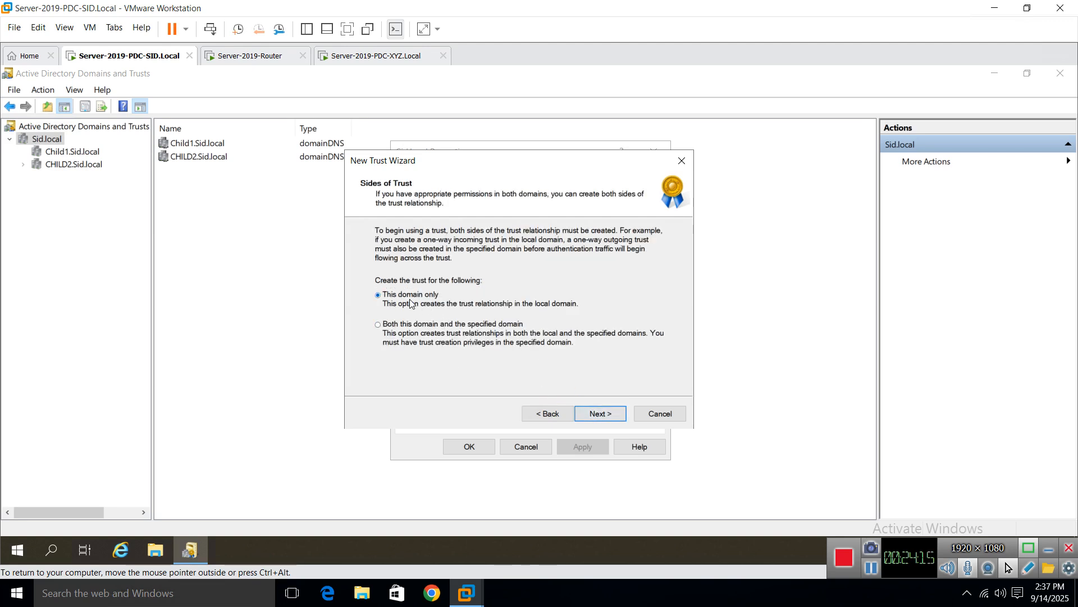
{"action": "key", "text": "ctrl+alt"}
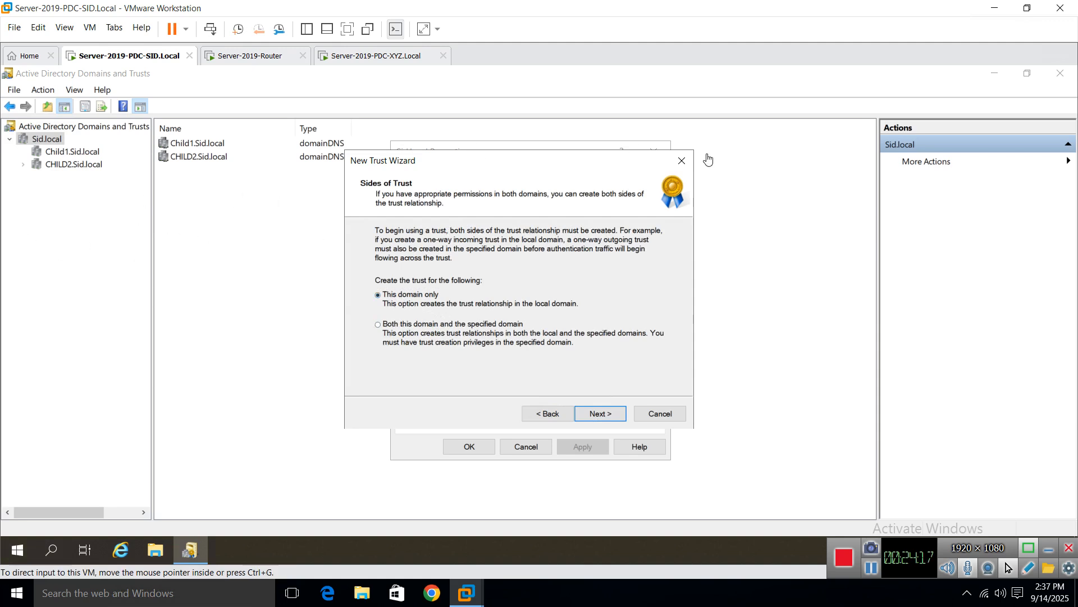
{"action": "left_click", "coordinate": [422, 329]}
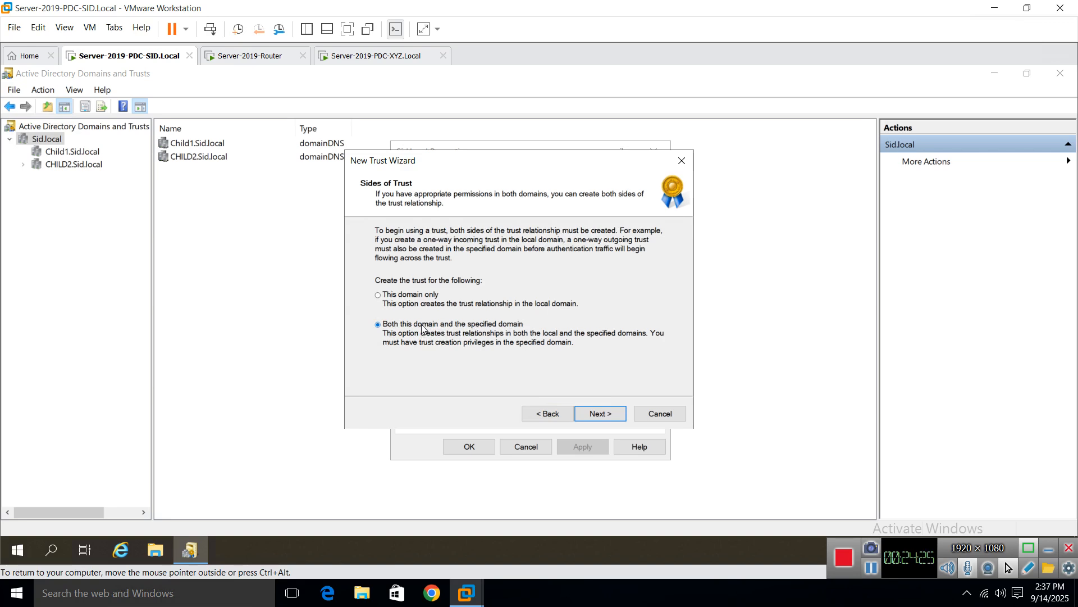
{"action": "left_click", "coordinate": [595, 414]}
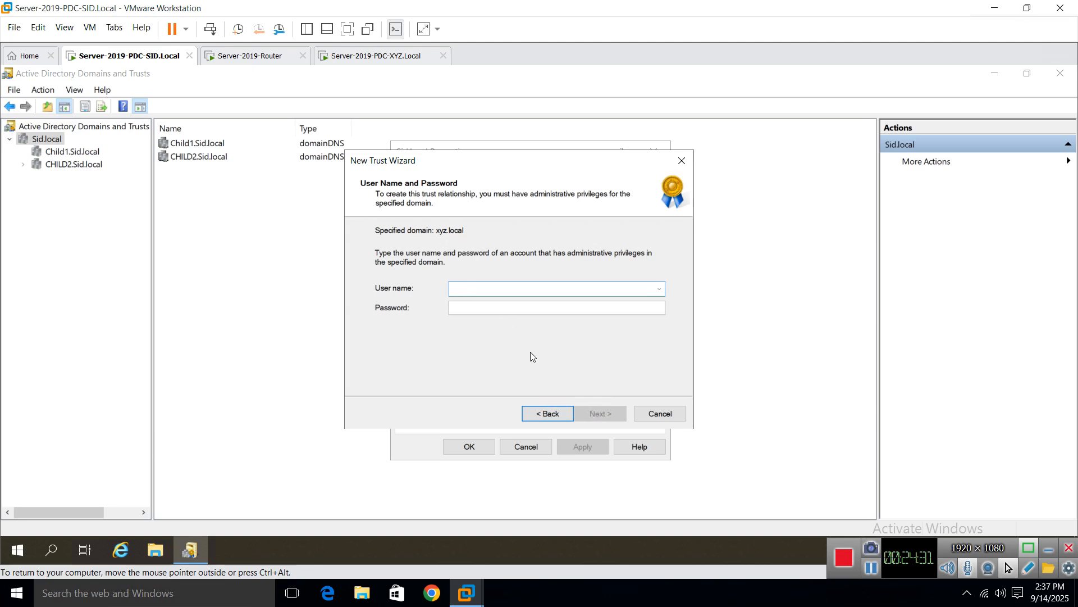
Step: Enter the xyz.local administrator user name and password and submit them
{"action": "type", "text": "xyz\\"}
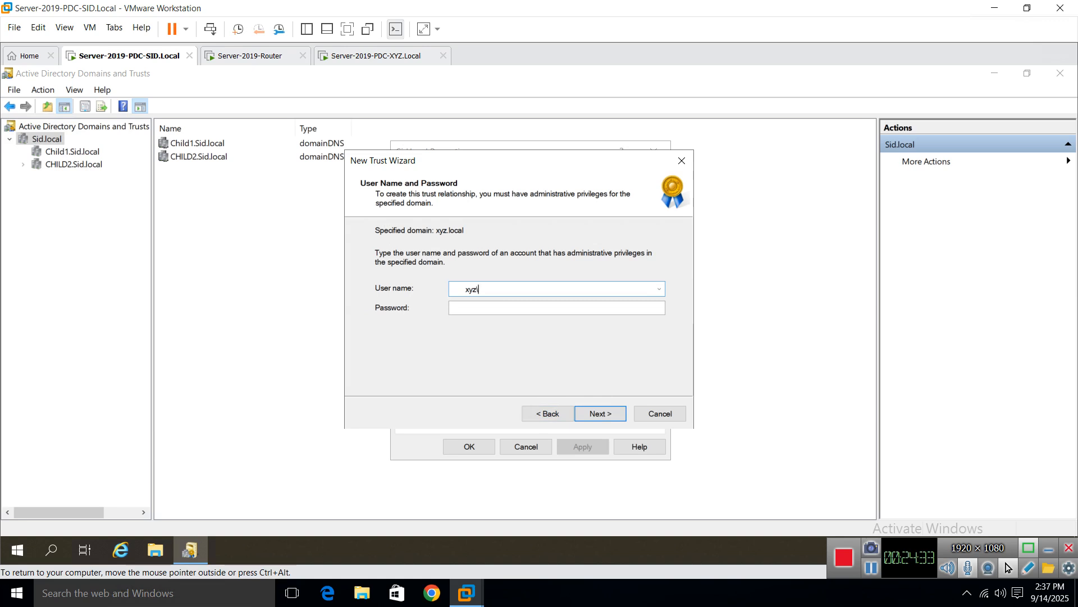
{"action": "type", "text": "administrator"}
{"action": "key", "text": "Tab"}
{"action": "type", "text": "*******"}
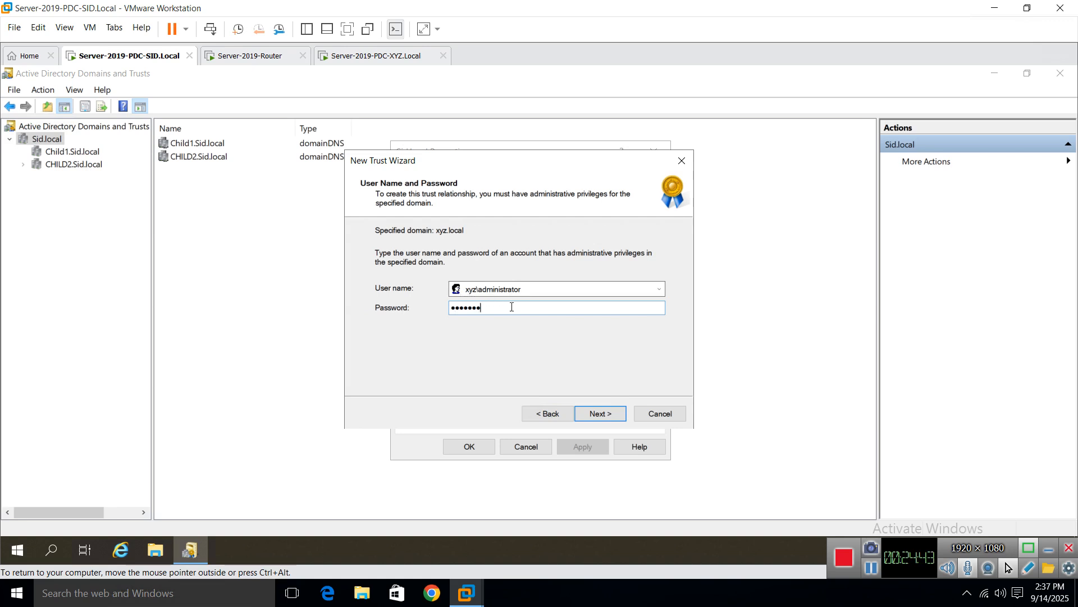
{"action": "left_click", "coordinate": [603, 413]}
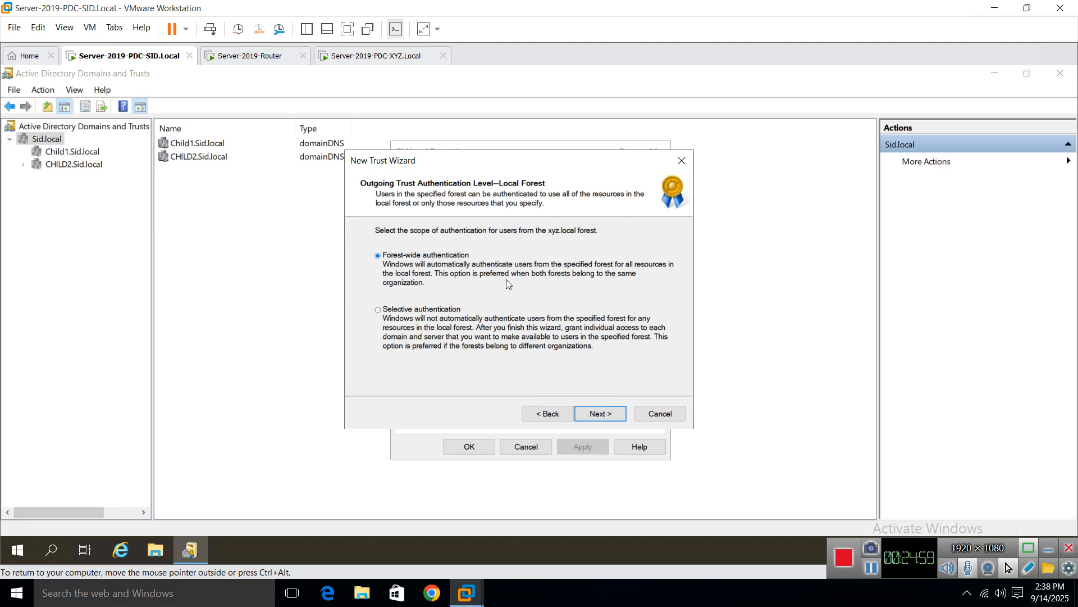
Step: Keep forest-wide authentication, review the two-way transitive summary, and create the trust accepting suffix *.xyz1.uk
{"action": "left_click", "coordinate": [602, 421]}
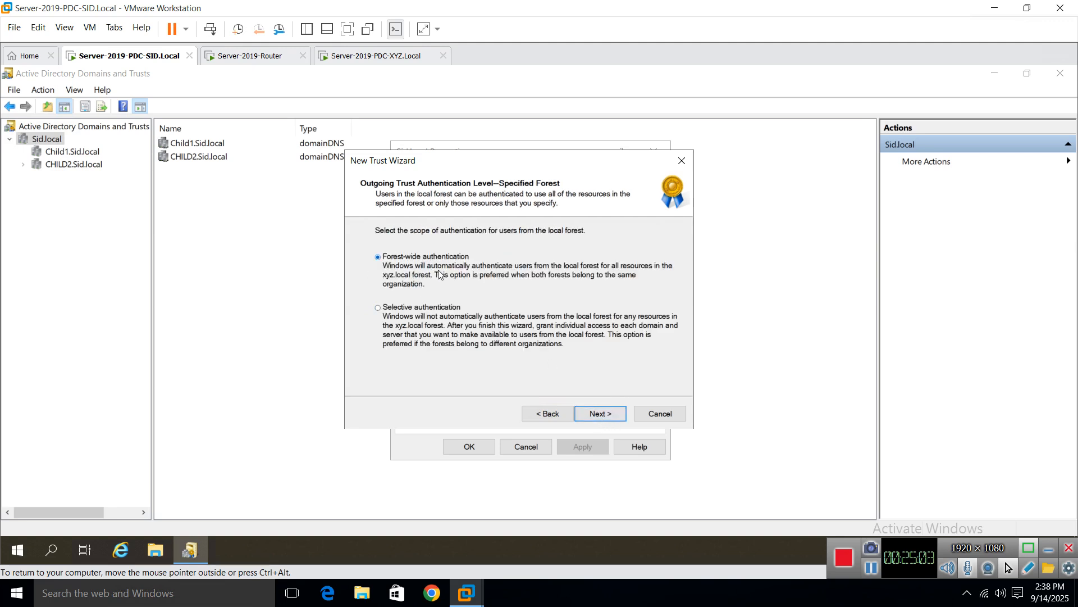
{"action": "left_click", "coordinate": [598, 414]}
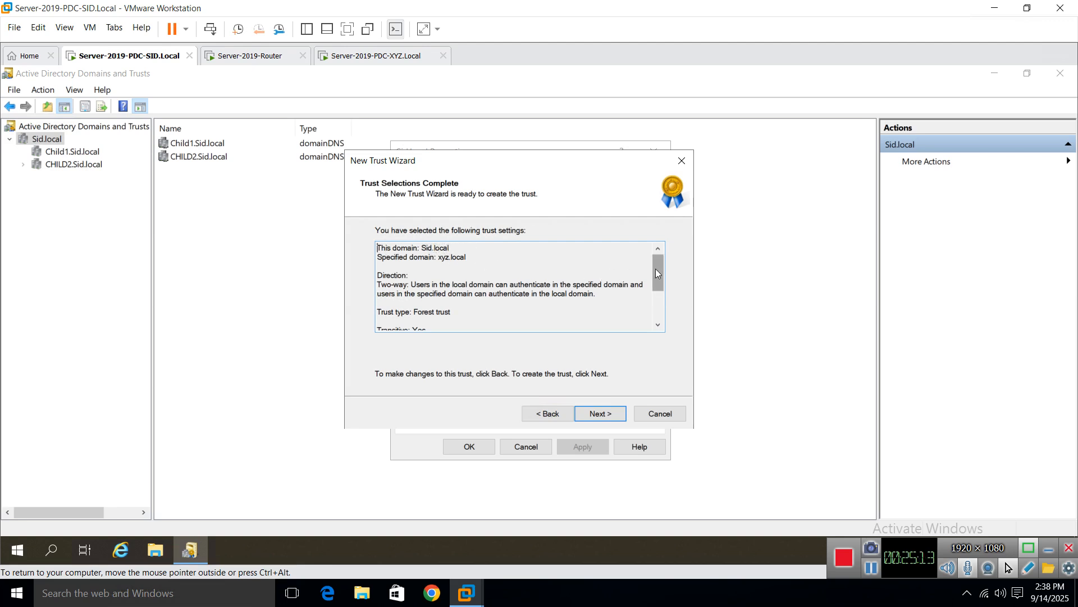
{"action": "left_click_drag", "start_coordinate": [655, 269], "coordinate": [656, 278]}
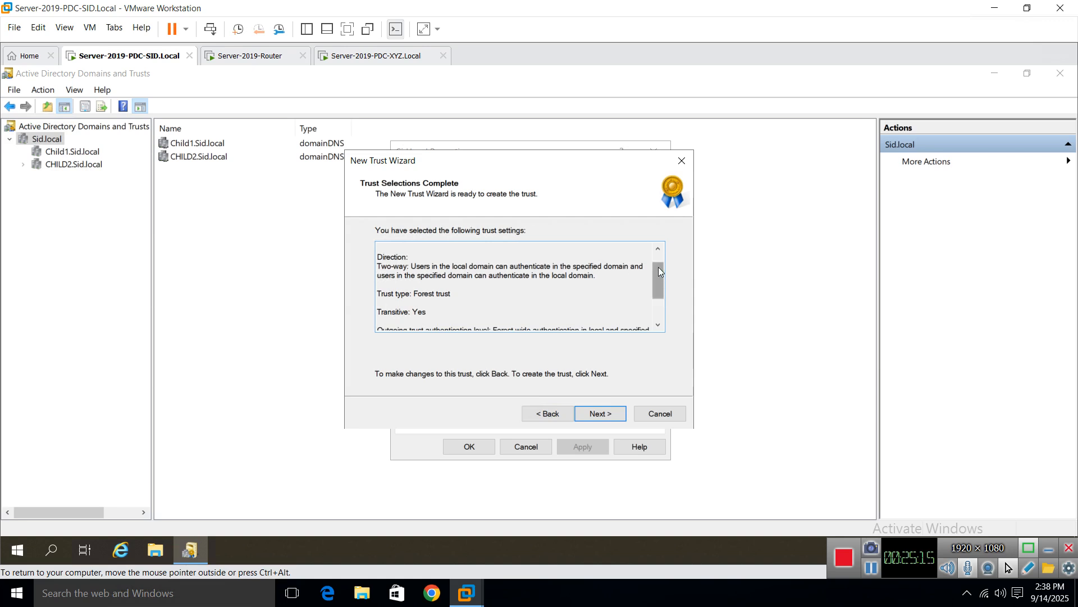
{"action": "scroll", "coordinate": [658, 267], "scroll_direction": "up", "scroll_amount": 1}
{"action": "double_click", "coordinate": [382, 284]}
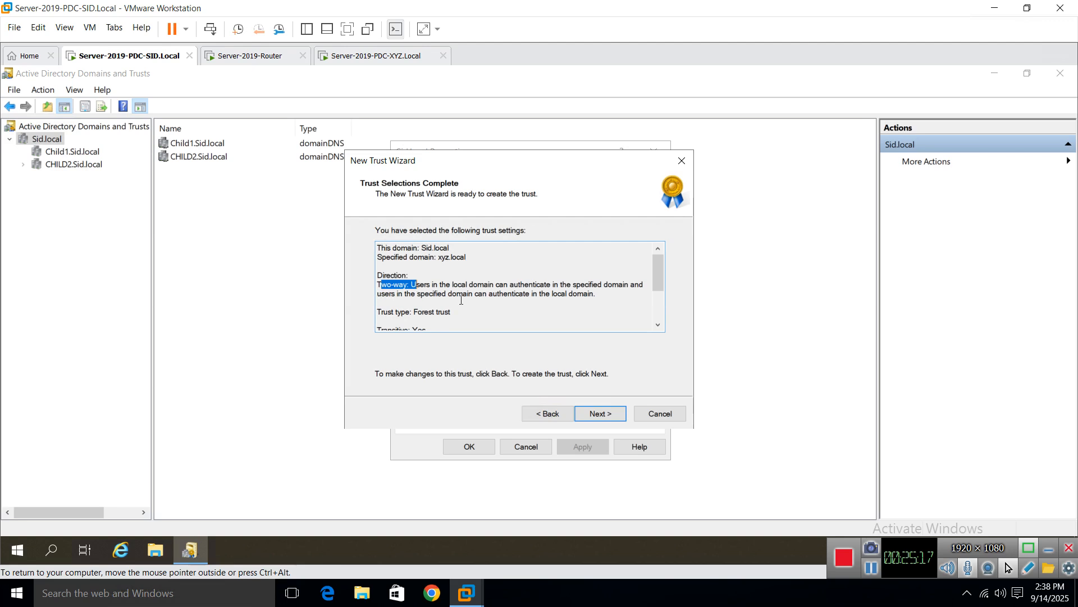
{"action": "left_click", "coordinate": [413, 320]}
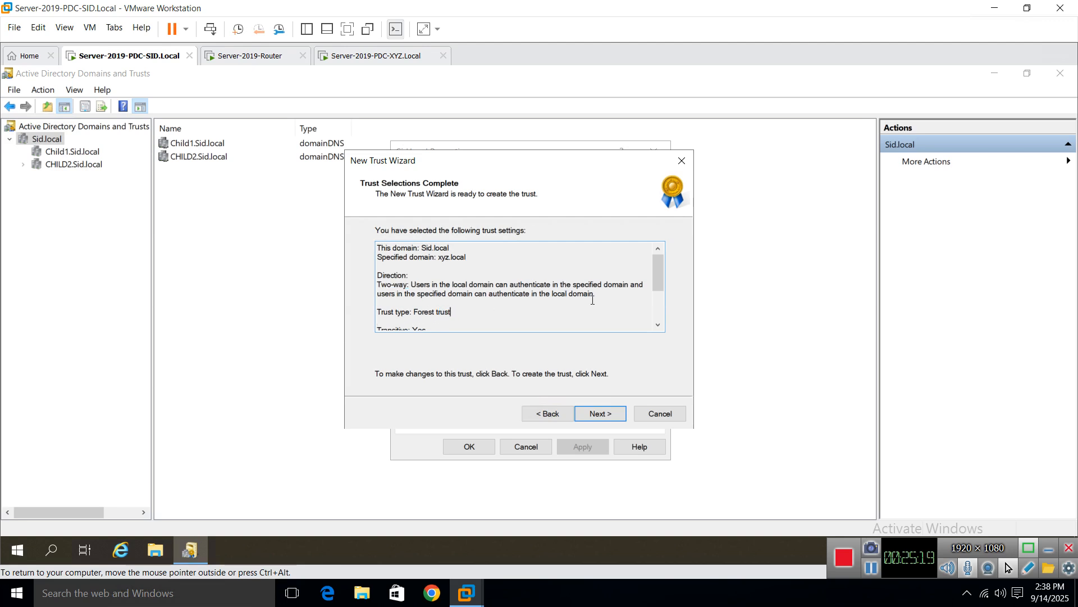
{"action": "scroll", "coordinate": [646, 301], "scroll_direction": "down", "scroll_amount": 2}
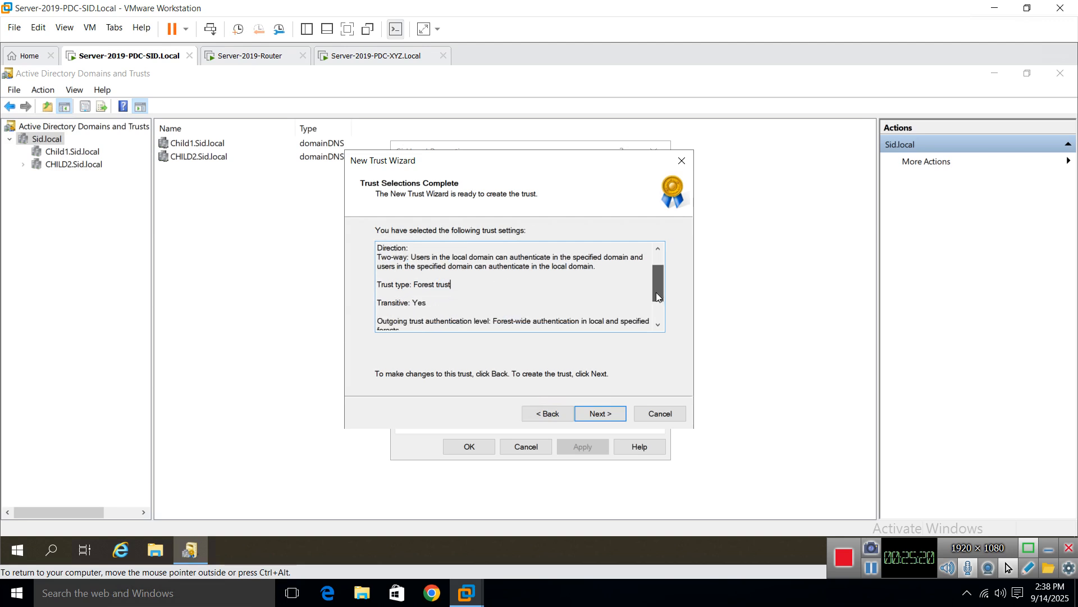
{"action": "double_click", "coordinate": [418, 285]}
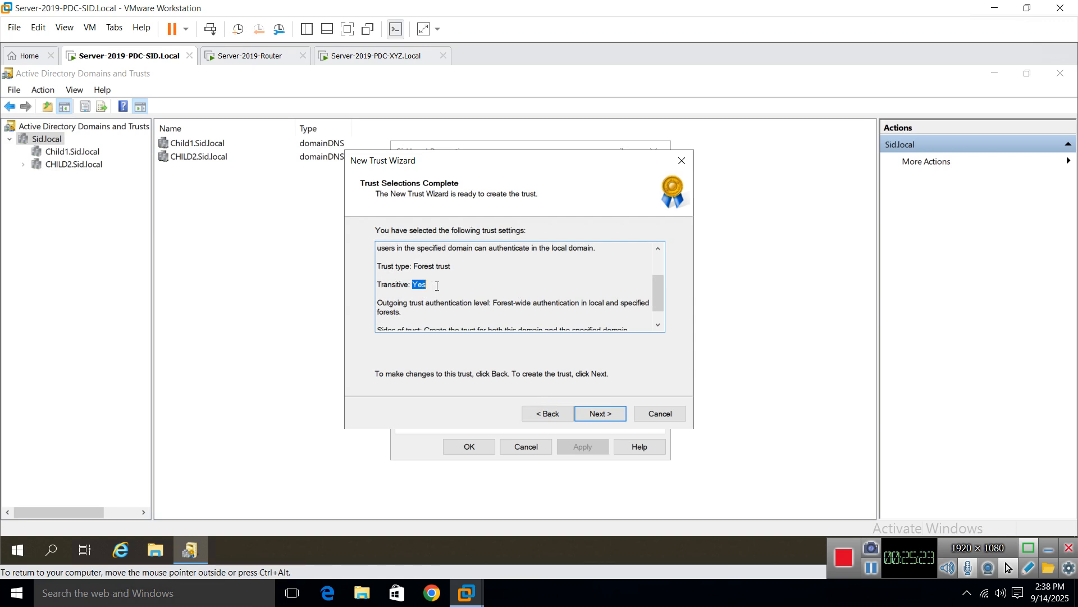
{"action": "left_click", "coordinate": [560, 280]}
{"action": "left_click_drag", "start_coordinate": [658, 298], "coordinate": [650, 323]}
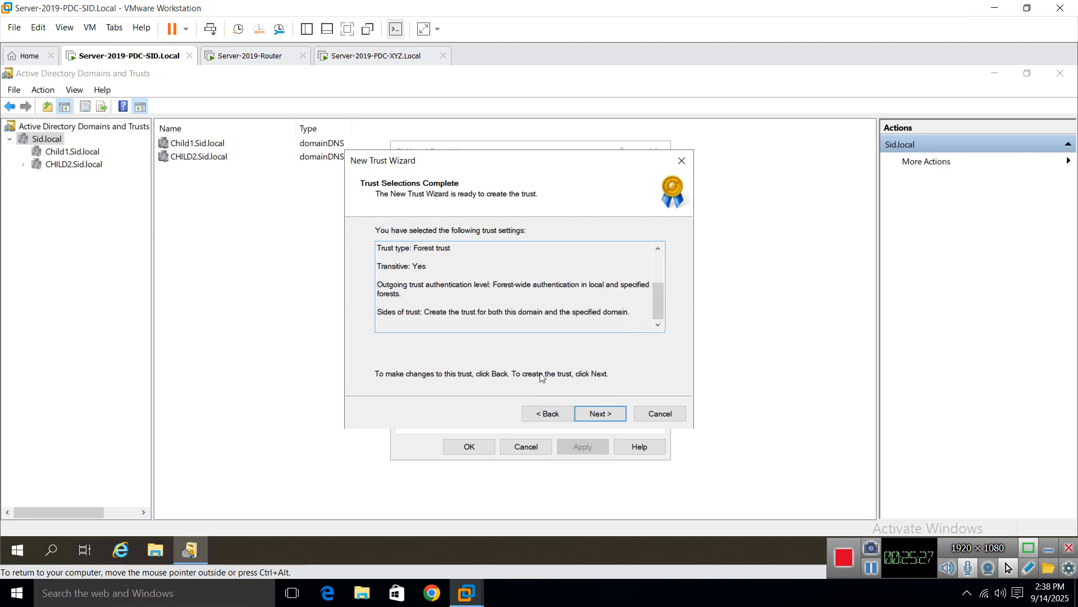
{"action": "left_click", "coordinate": [599, 415]}
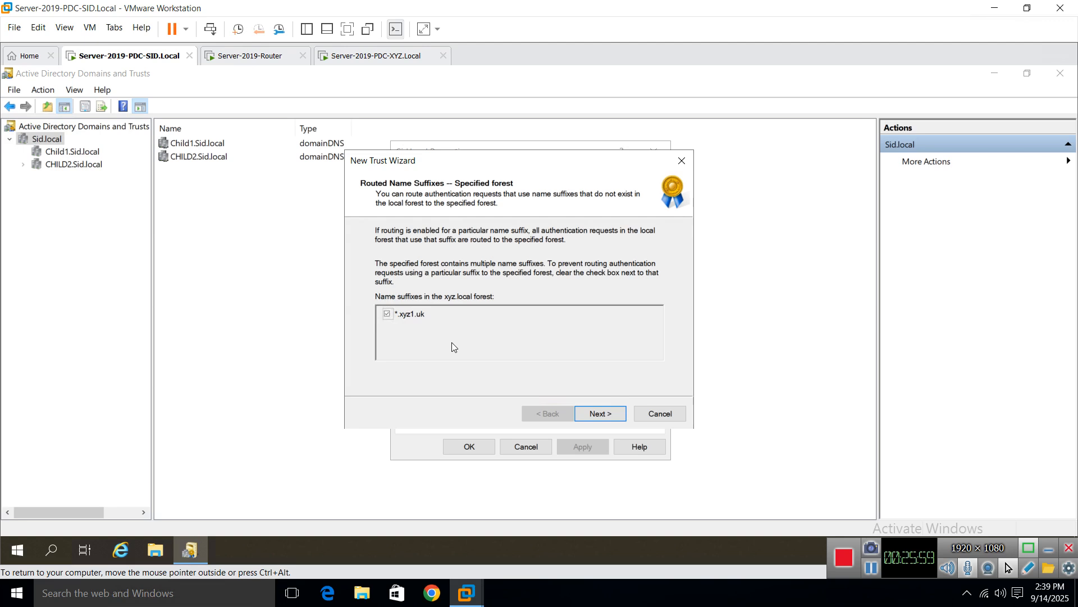
{"action": "left_click", "coordinate": [591, 416]}
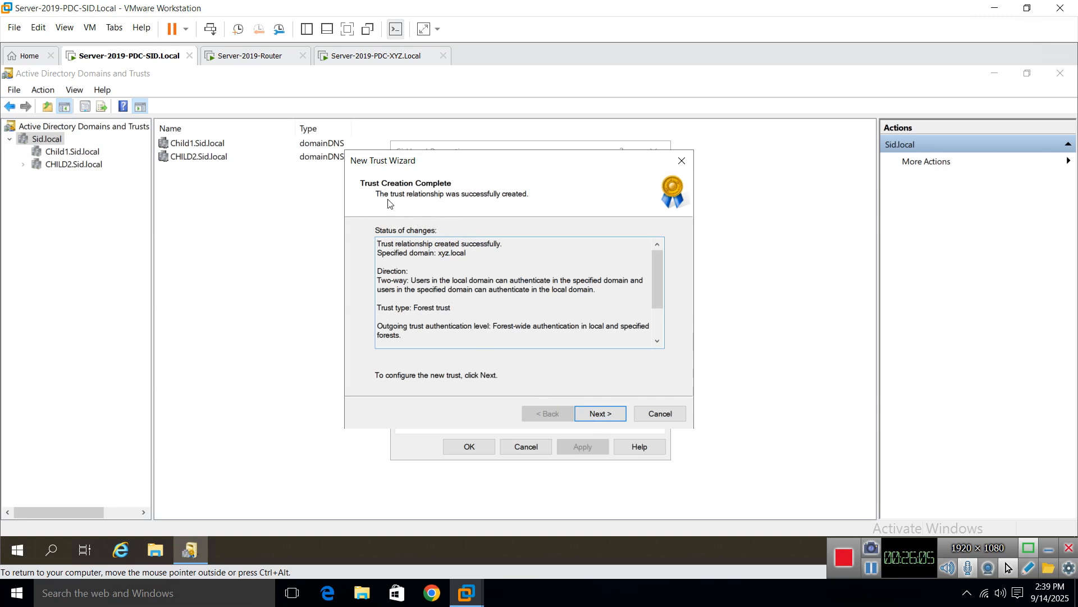
Step: Confirm both the outgoing and incoming sides of the xyz.local trust and finish the wizard
{"action": "left_click", "coordinate": [597, 416]}
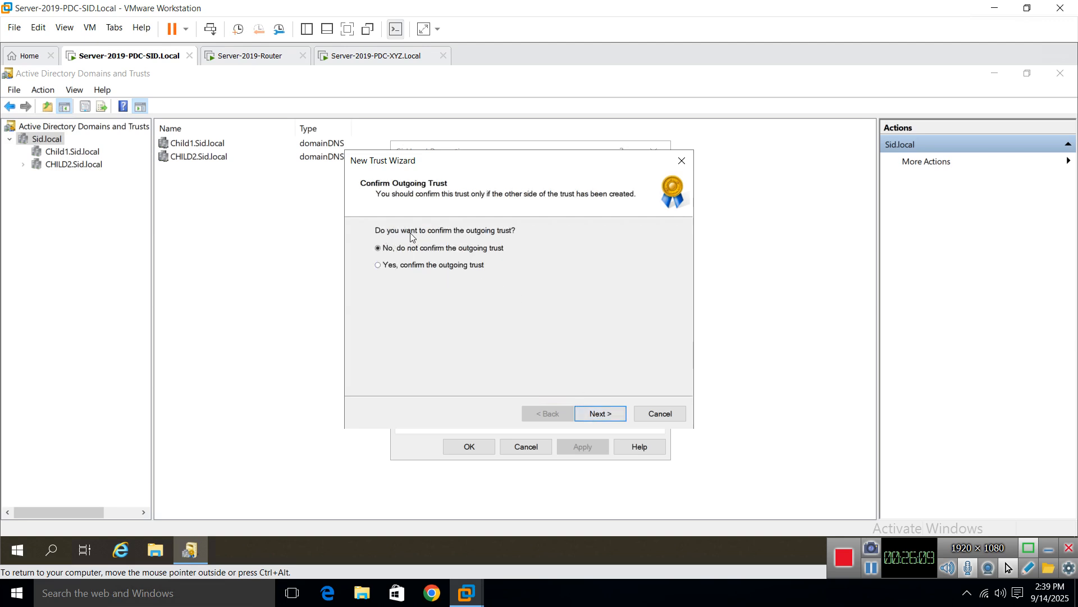
{"action": "left_click", "coordinate": [421, 266]}
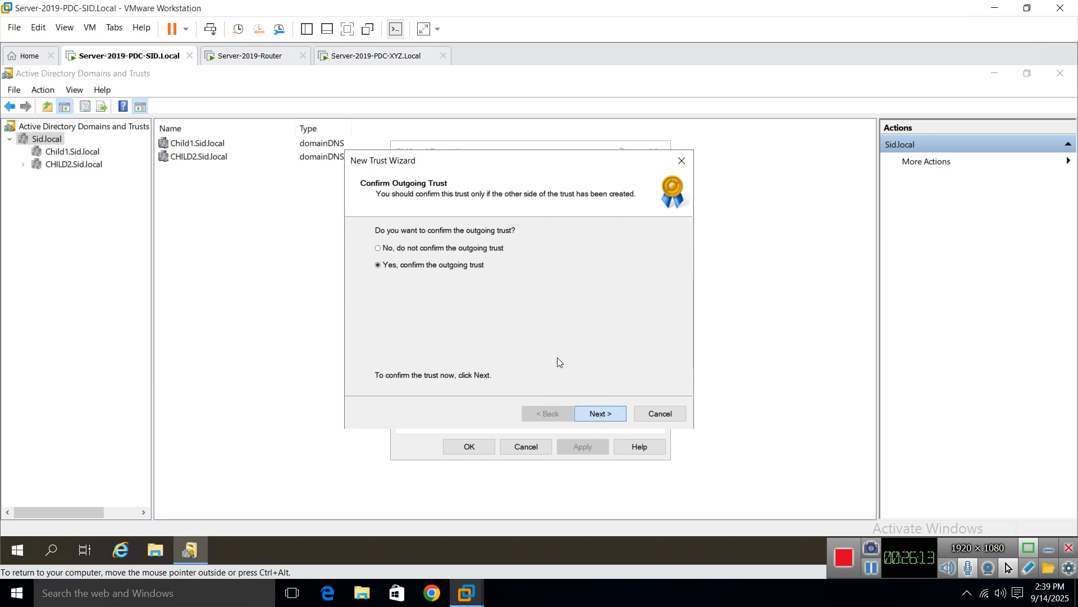
{"action": "key", "text": "Return"}
{"action": "left_click", "coordinate": [436, 268]}
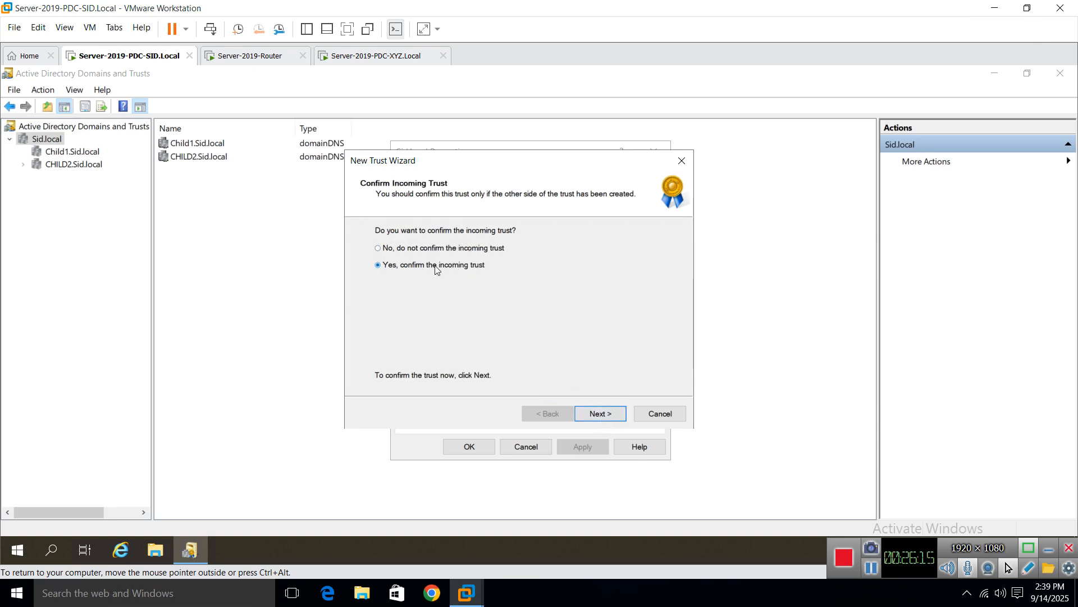
{"action": "left_click", "coordinate": [598, 414]}
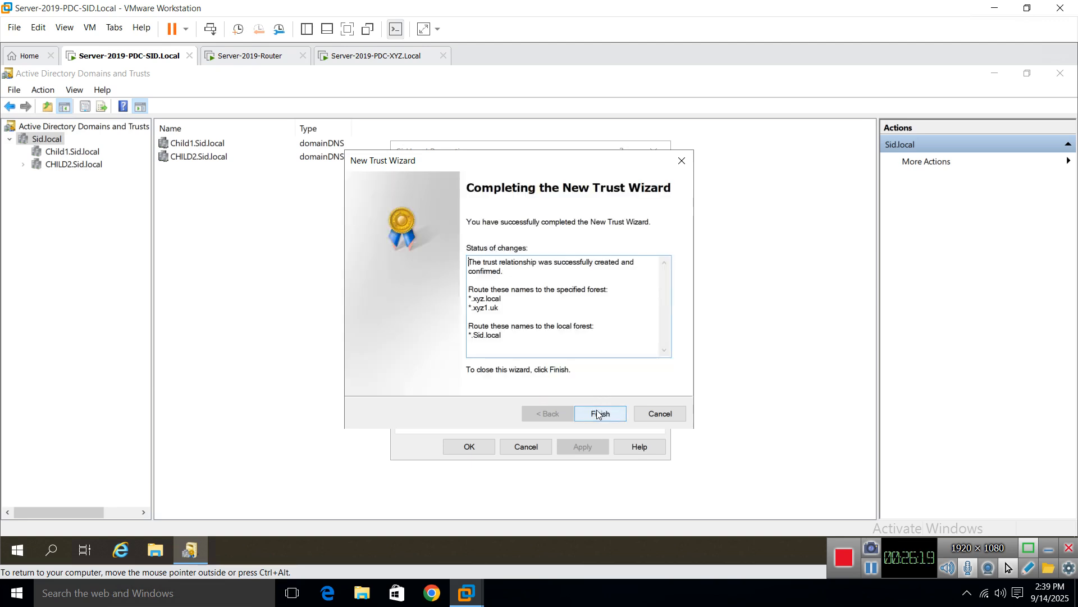
{"action": "left_click", "coordinate": [598, 413]}
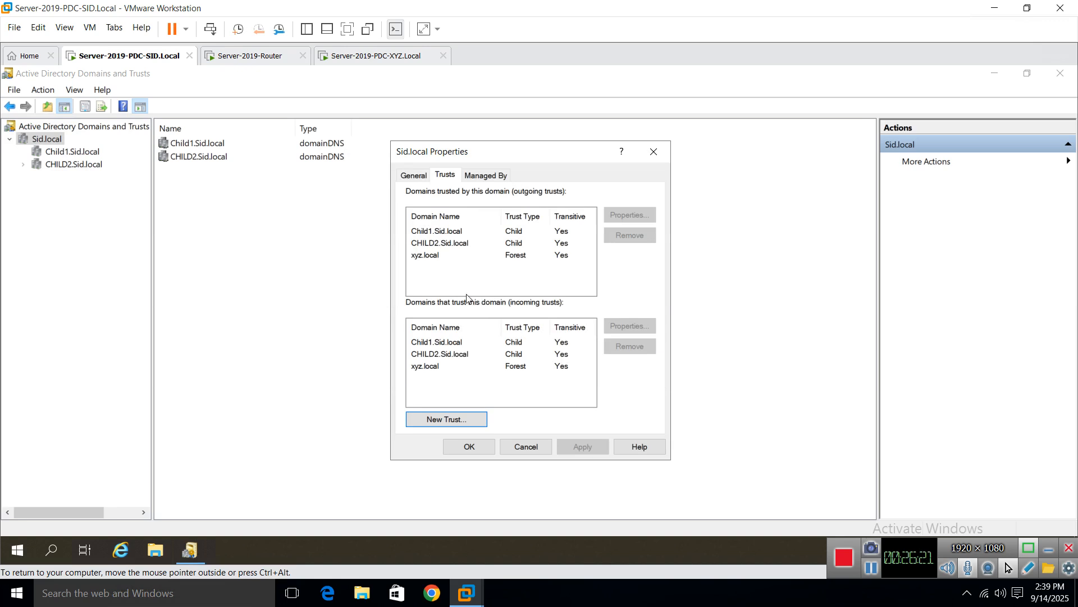
Step: Open the xyz.local trust's properties and check its two-way, forest-transitive Forest type
{"action": "left_click", "coordinate": [437, 257]}
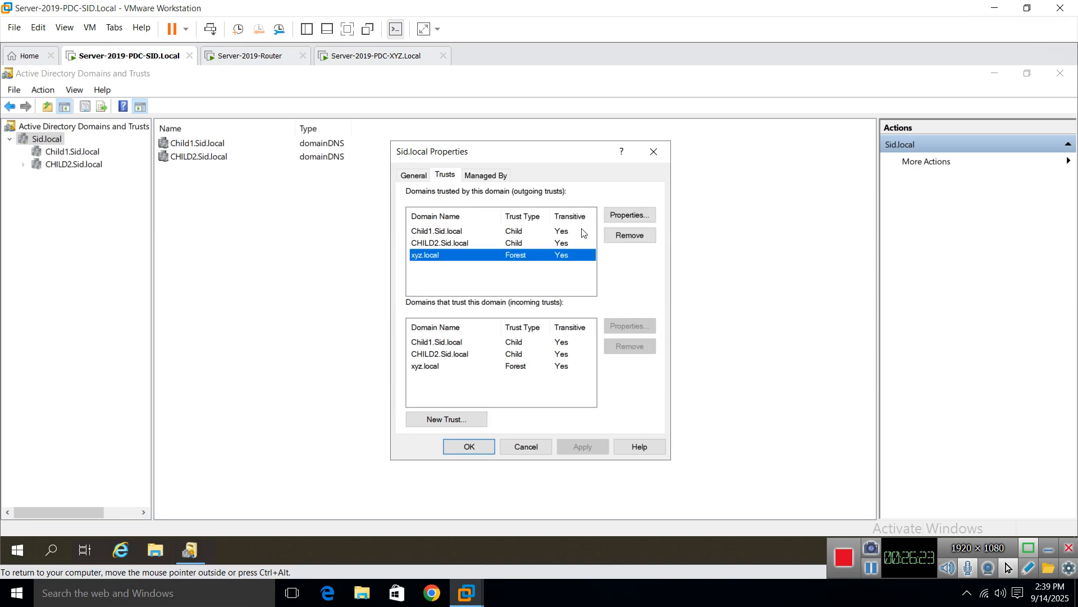
{"action": "left_click", "coordinate": [639, 215]}
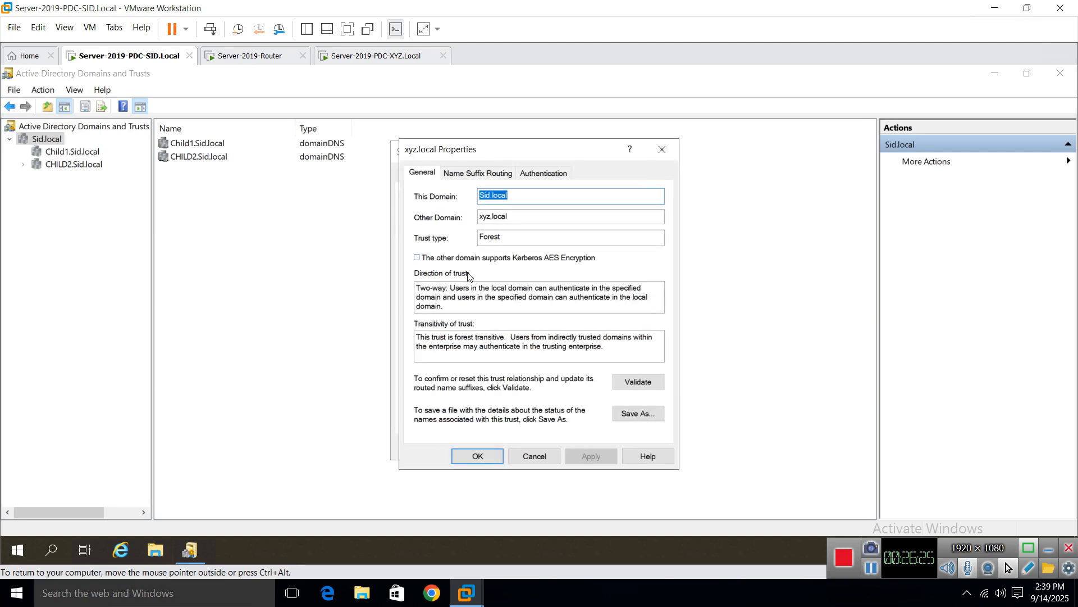
{"action": "left_click_drag", "start_coordinate": [420, 339], "coordinate": [509, 339]}
{"action": "left_click_drag", "start_coordinate": [422, 290], "coordinate": [456, 289]}
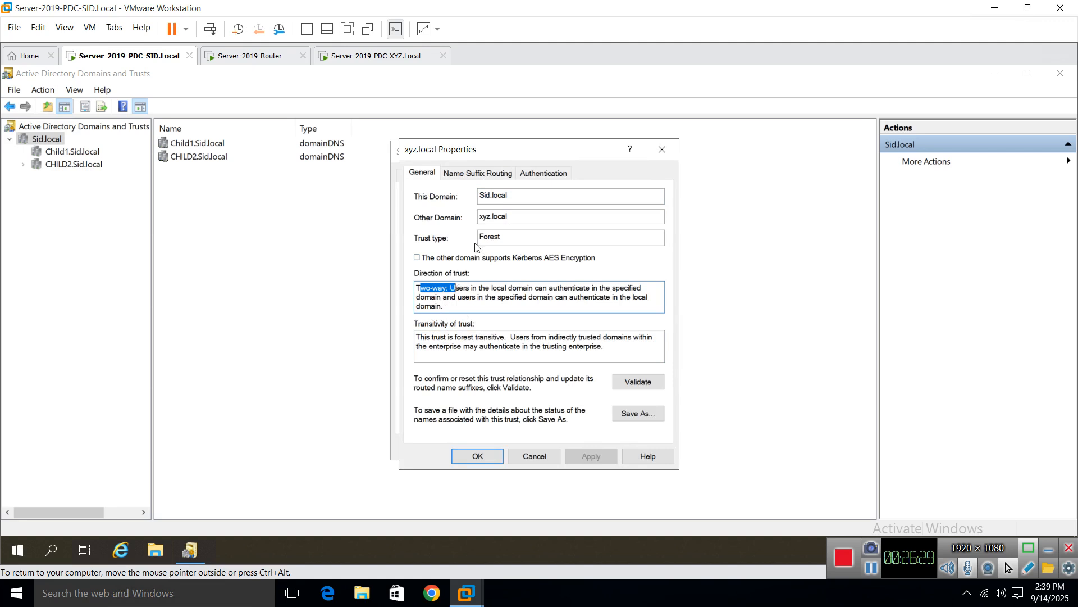
{"action": "left_click_drag", "start_coordinate": [506, 237], "coordinate": [441, 240]}
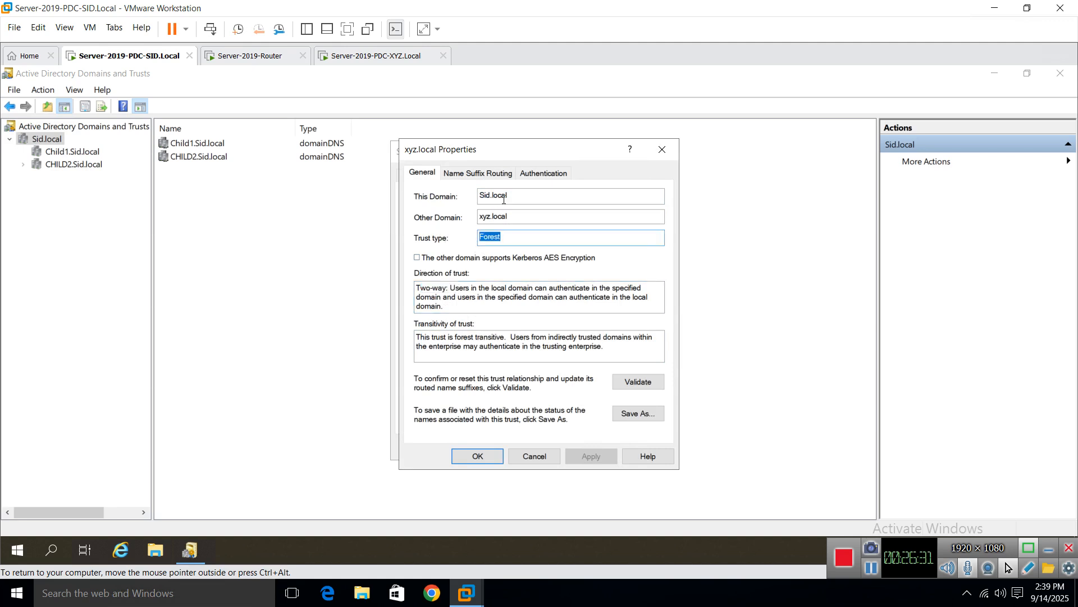
{"action": "left_click_drag", "start_coordinate": [479, 196], "coordinate": [456, 218]}
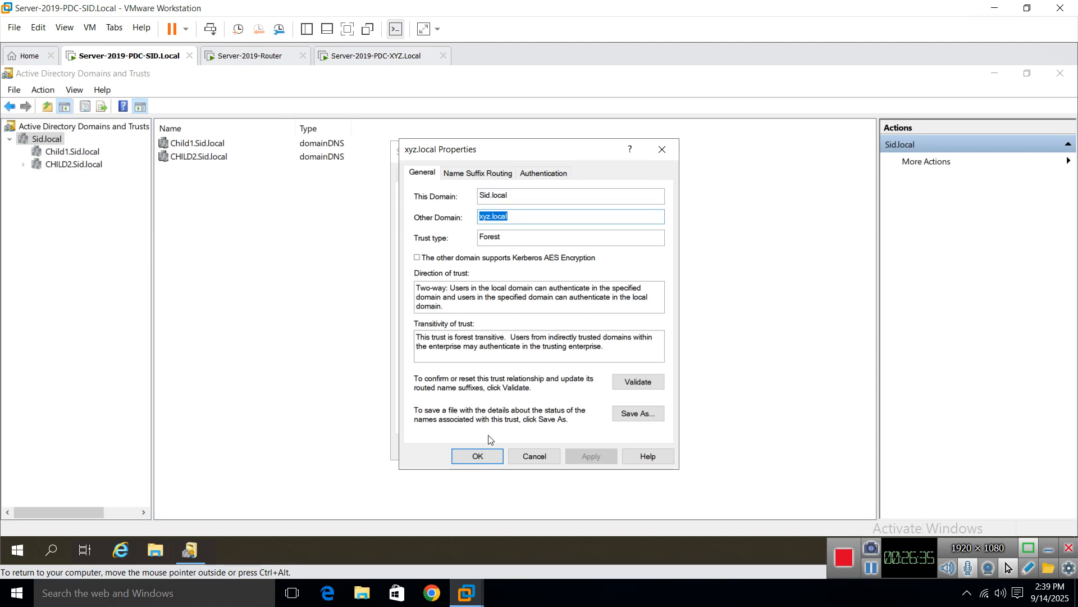
Step: Close the trust and Sid.local dialogs and switch to the Server-2019-PDC-XYZ.Local VM
{"action": "left_click", "coordinate": [475, 456]}
{"action": "left_click", "coordinate": [469, 449]}
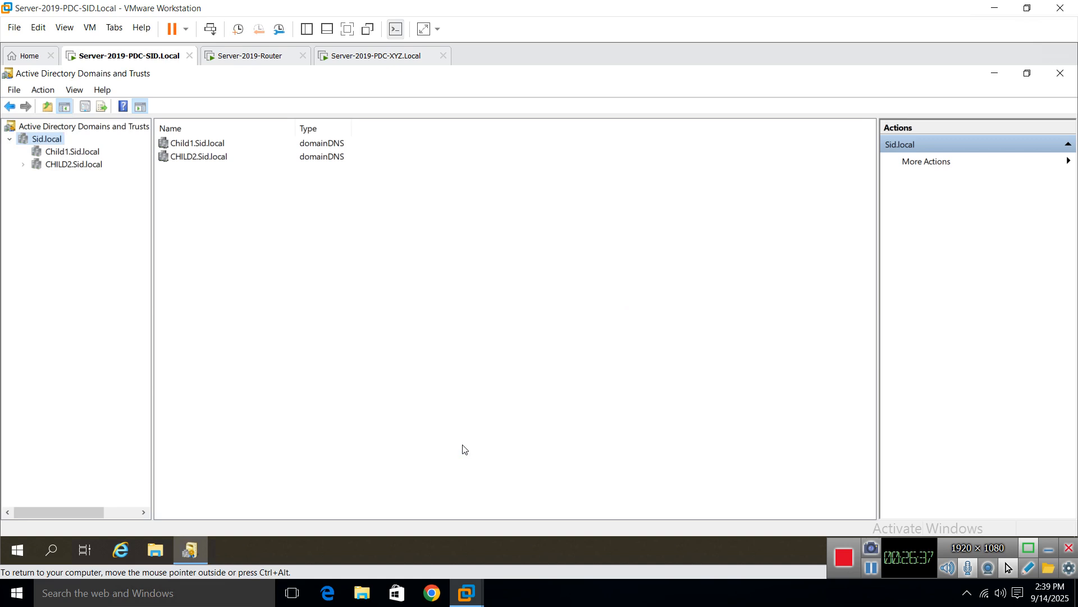
{"action": "left_click", "coordinate": [372, 59]}
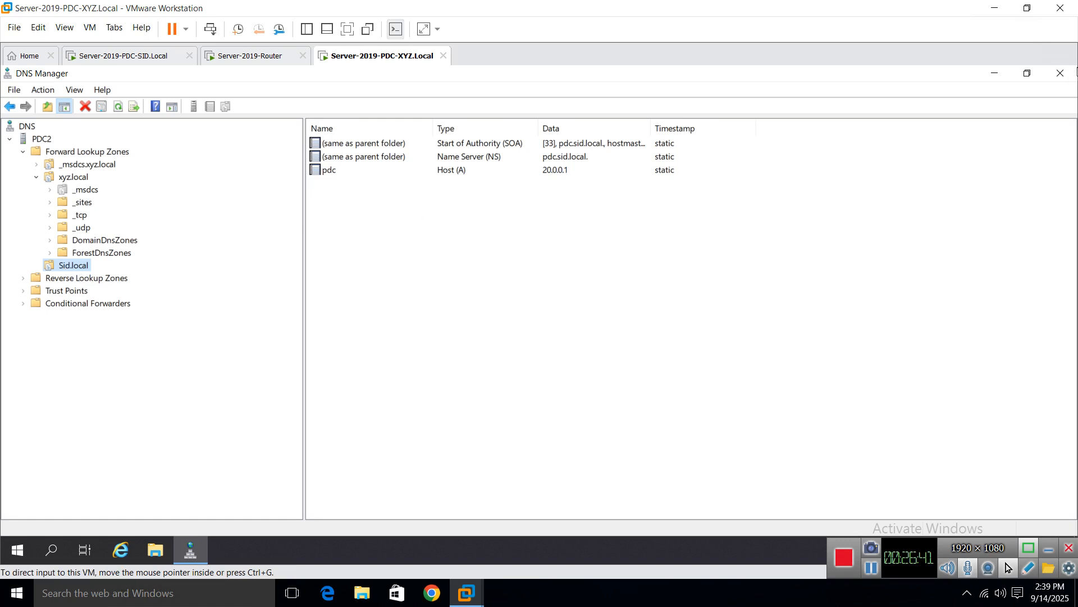
Step: Close DNS Manager on XYZ and open Active Directory Domains and Trusts with xyz.local's context menu
{"action": "left_click", "coordinate": [1052, 82]}
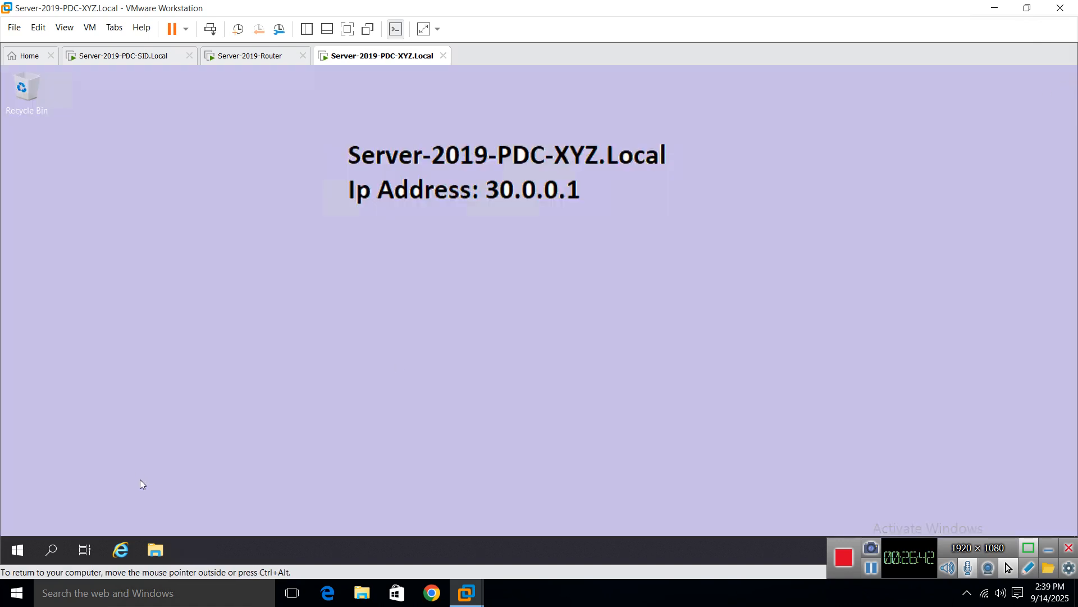
{"action": "left_click", "coordinate": [17, 552]}
{"action": "left_click", "coordinate": [111, 313]}
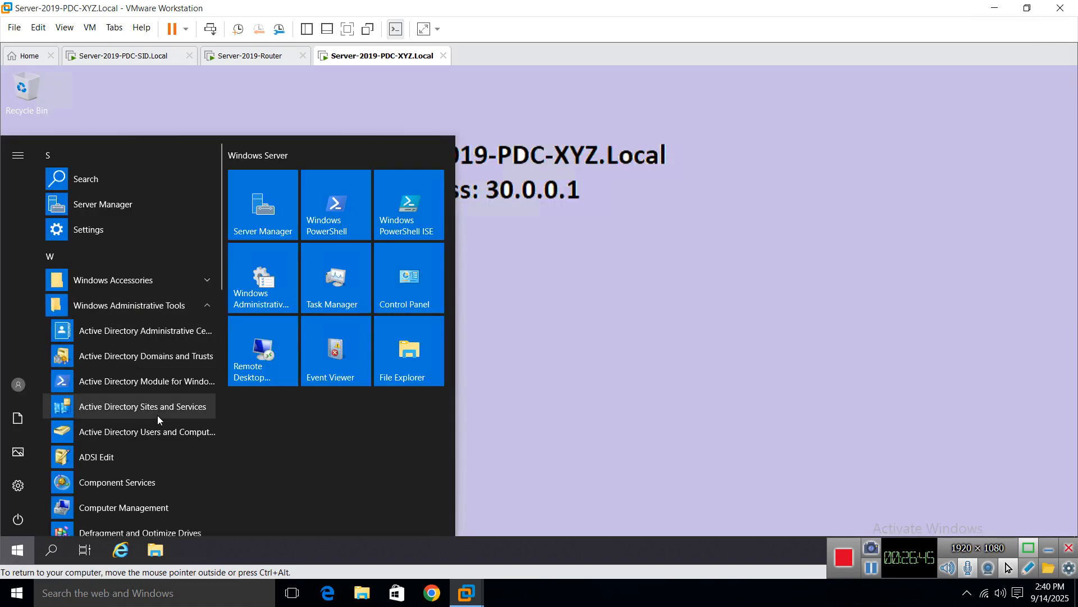
{"action": "left_click", "coordinate": [164, 360]}
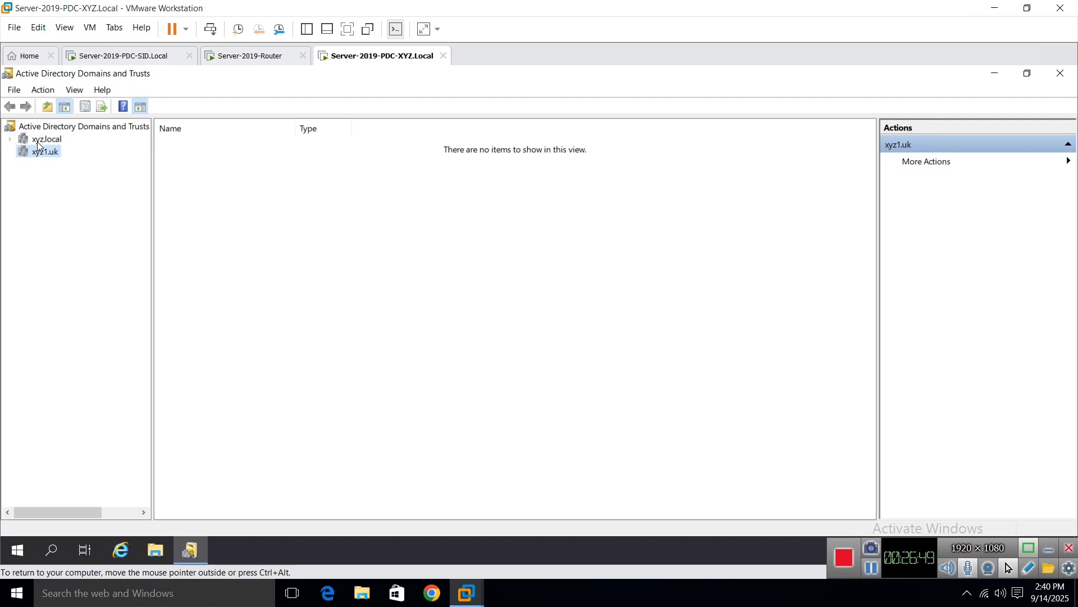
{"action": "left_click", "coordinate": [37, 142]}
{"action": "right_click", "coordinate": [32, 139]}
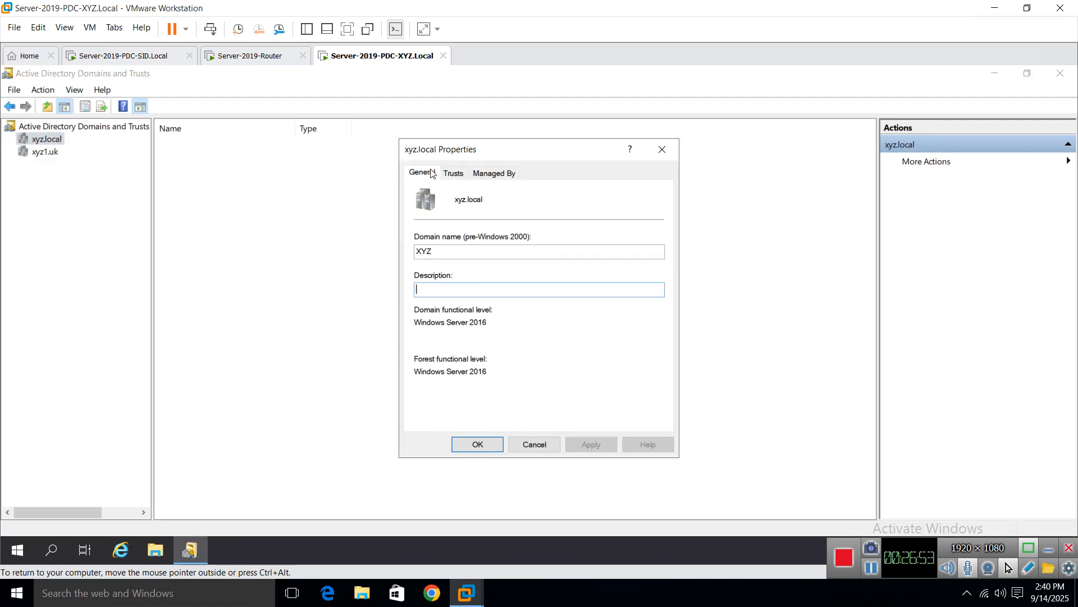
Step: Open the Sid.local outgoing trust's properties from xyz.local's Trusts tab
{"action": "left_click", "coordinate": [455, 175]}
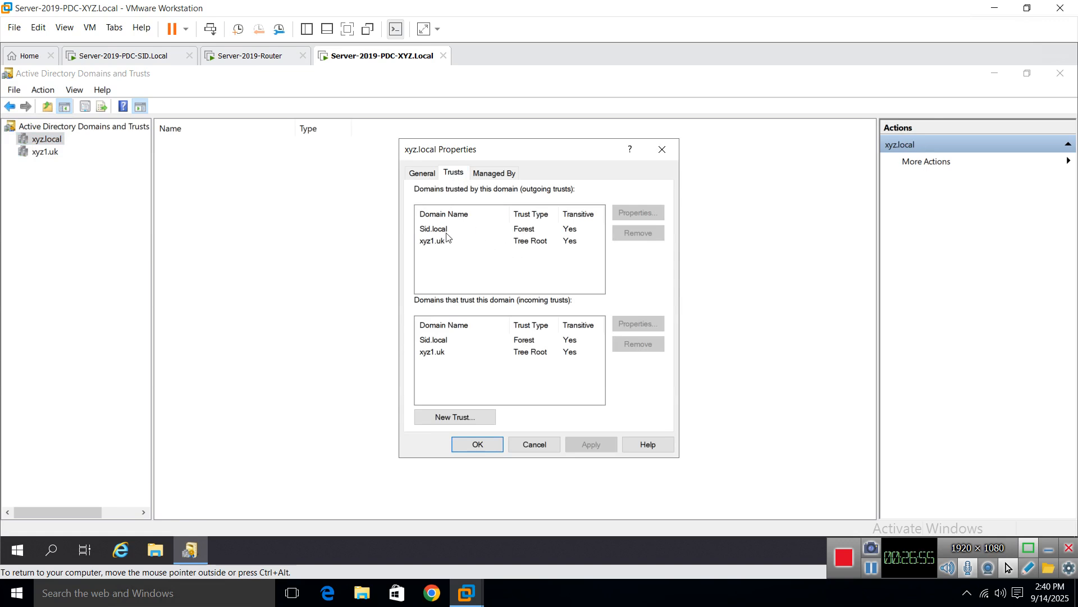
{"action": "left_click", "coordinate": [463, 230]}
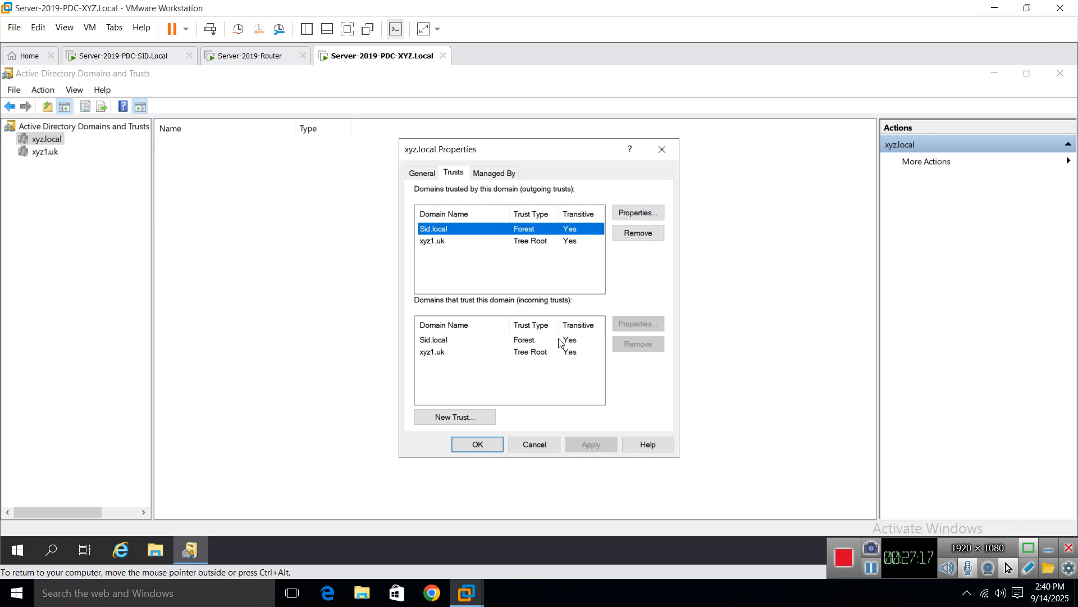
{"action": "left_click", "coordinate": [639, 214]}
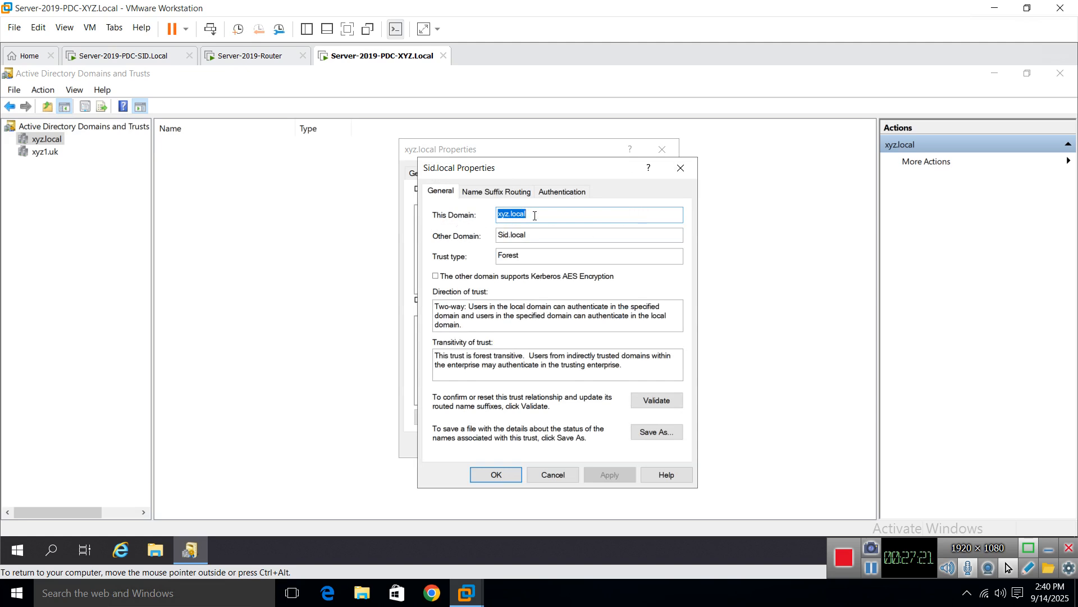
Step: Confirm the xyz.local–Sid.local trust is a Forest trust, two-way and forest transitive
{"action": "left_click", "coordinate": [535, 215]}
{"action": "left_click", "coordinate": [537, 235]}
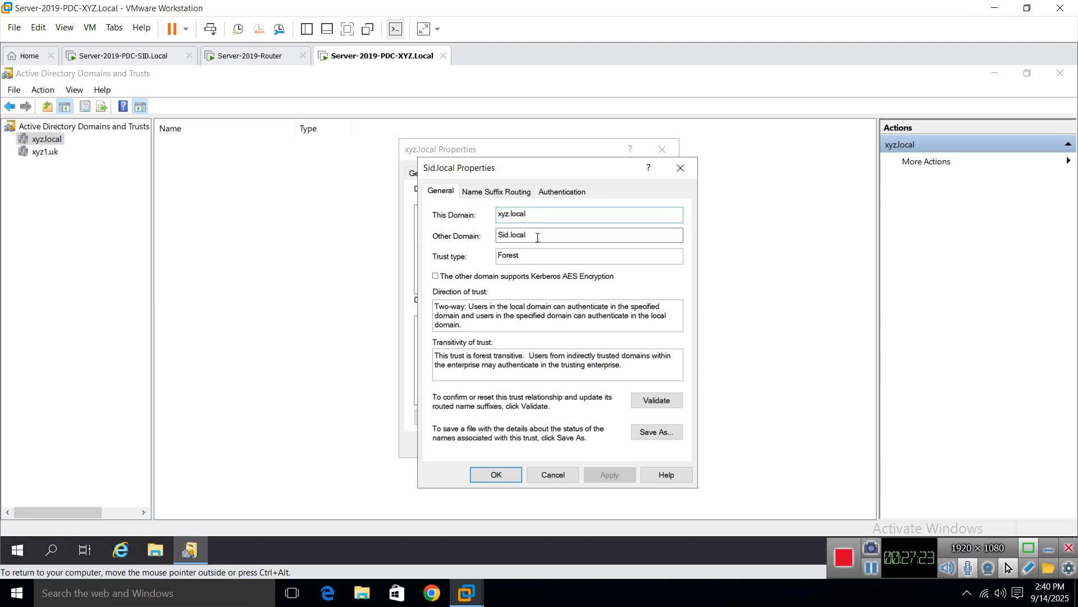
{"action": "left_click", "coordinate": [535, 253]}
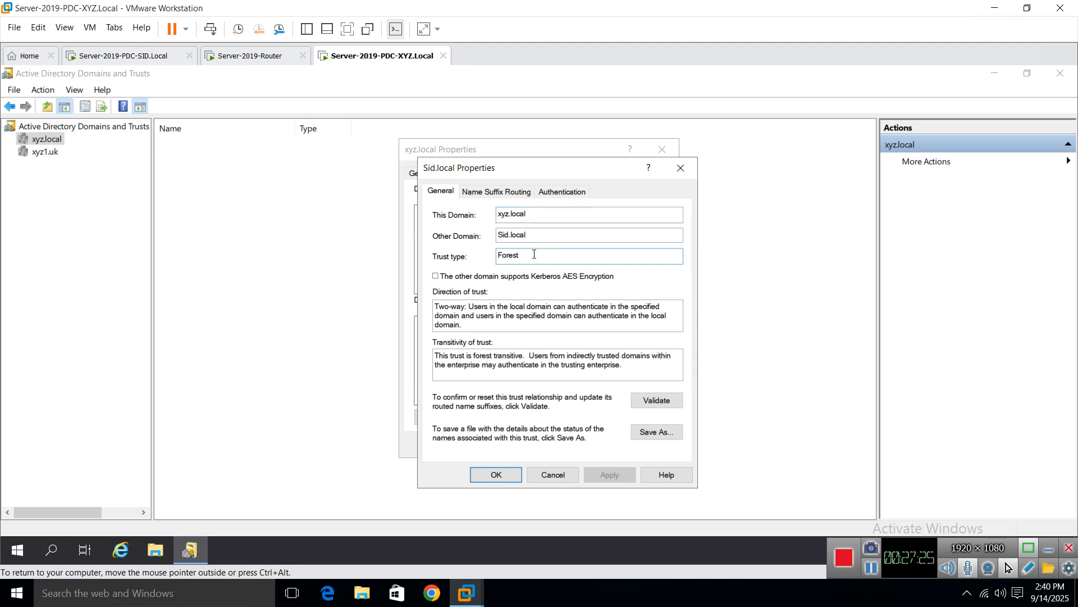
{"action": "left_click_drag", "start_coordinate": [436, 306], "coordinate": [489, 306]}
{"action": "left_click_drag", "start_coordinate": [473, 355], "coordinate": [527, 355]}
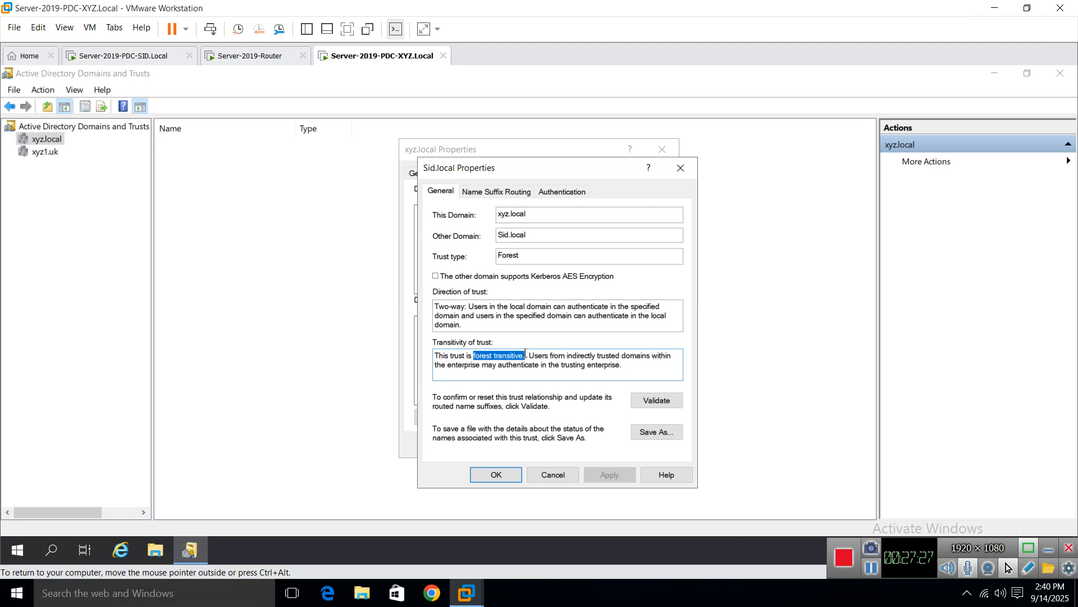
Step: Cancel the trust details, select the Sid.local incoming trust, and close xyz.local Properties with OK
{"action": "left_click", "coordinate": [554, 474]}
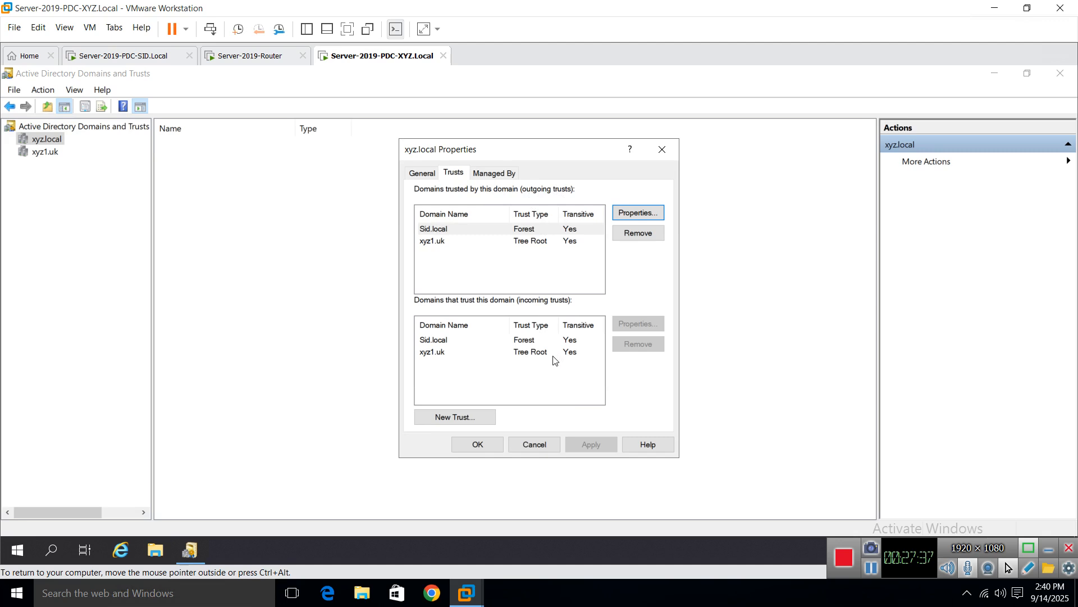
{"action": "left_click", "coordinate": [532, 341]}
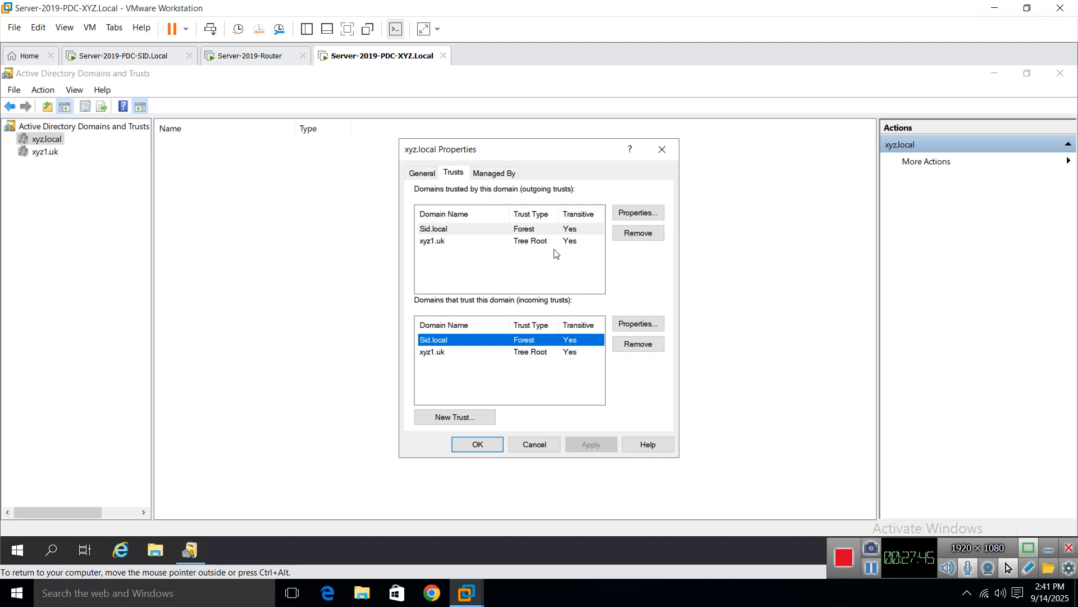
{"action": "left_click", "coordinate": [478, 445]}
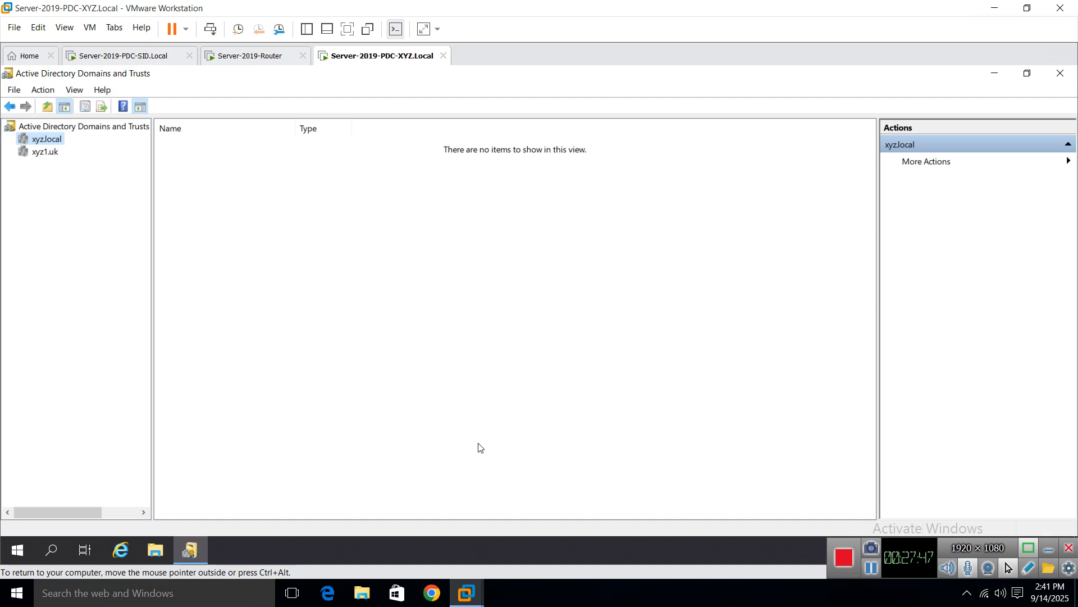